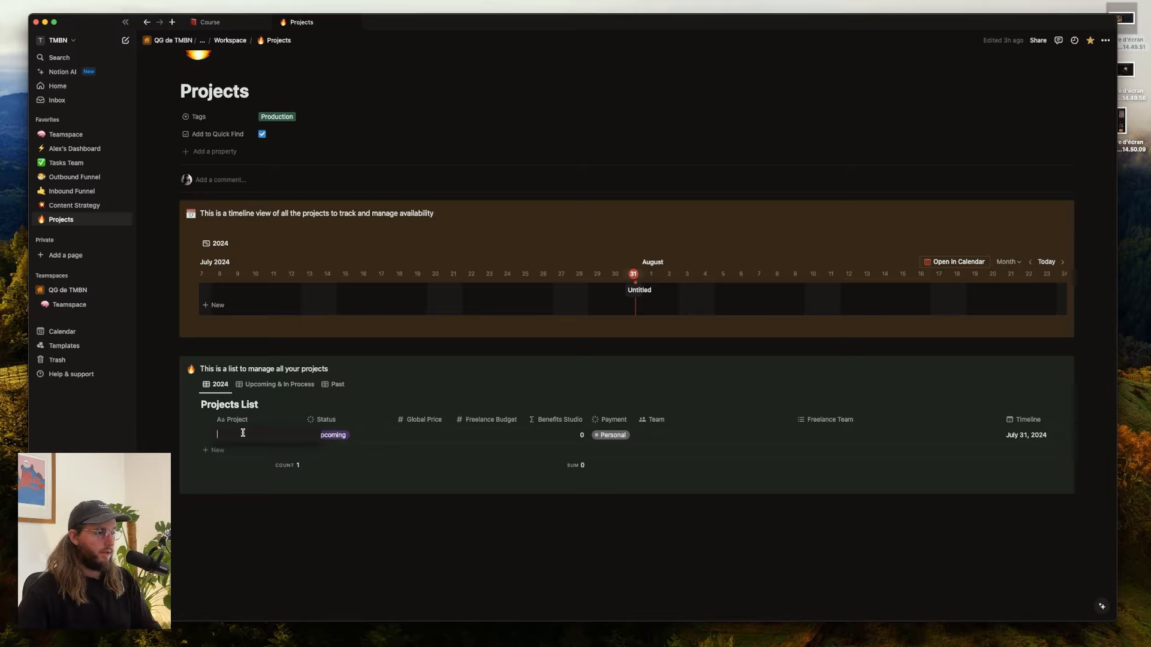
- Name the new entry in the Projects List Greenpeace and set its status to Upcoming
type("Greenp")
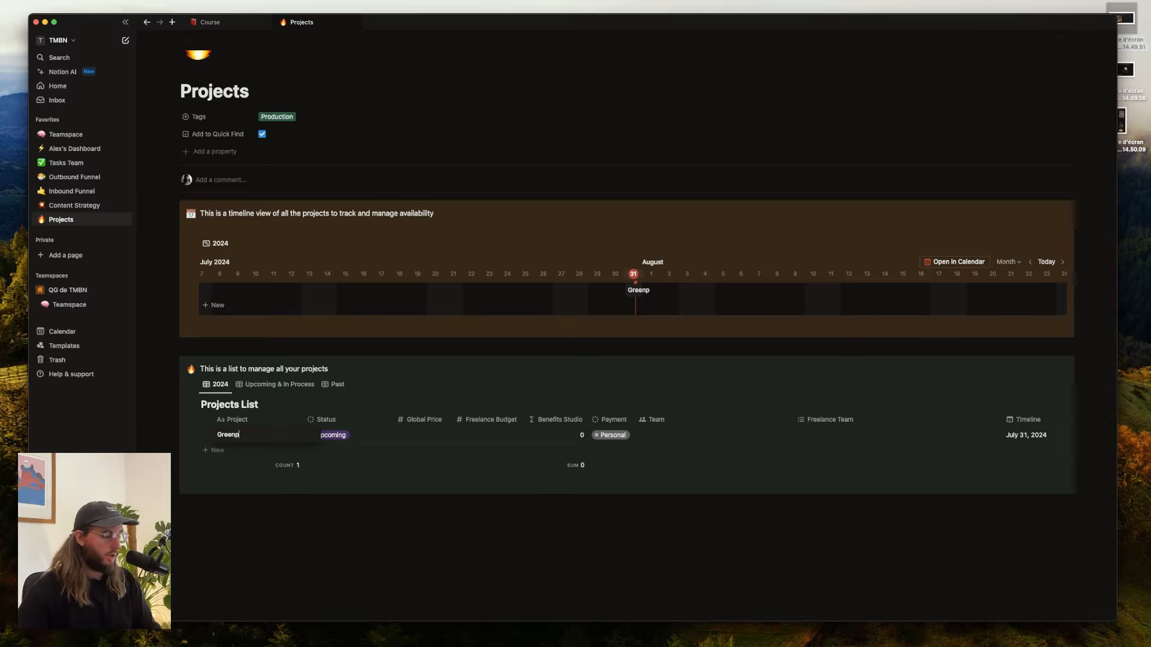
type("eace")
key("Escape")
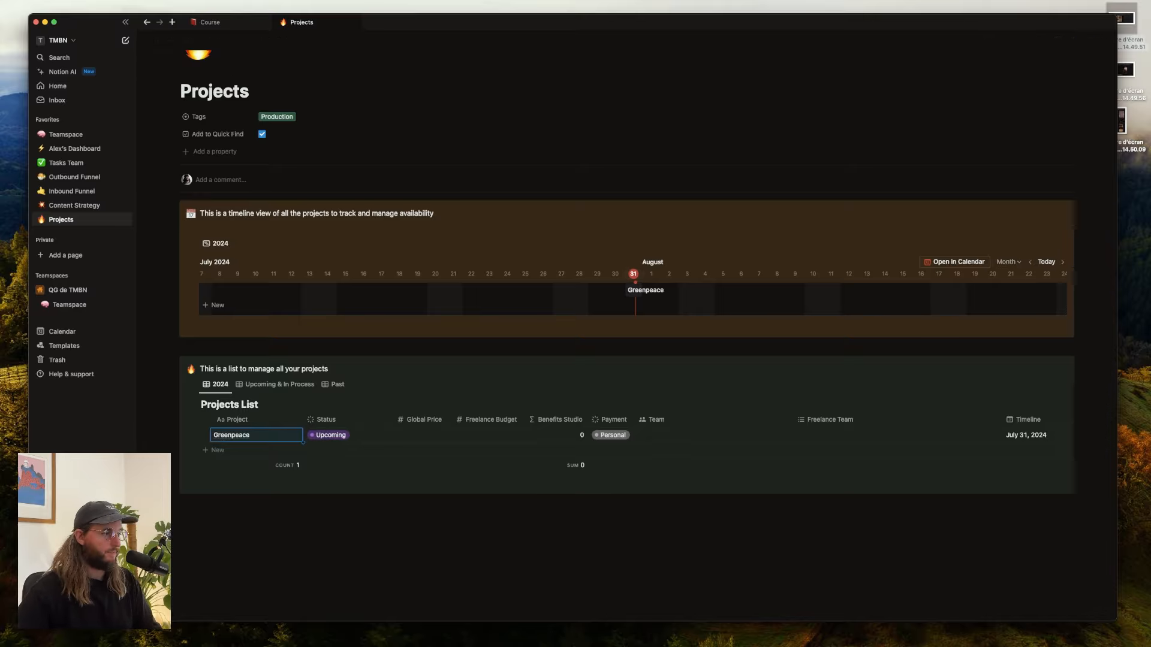
left_click(334, 436)
key("Escape")
left_click(359, 436)
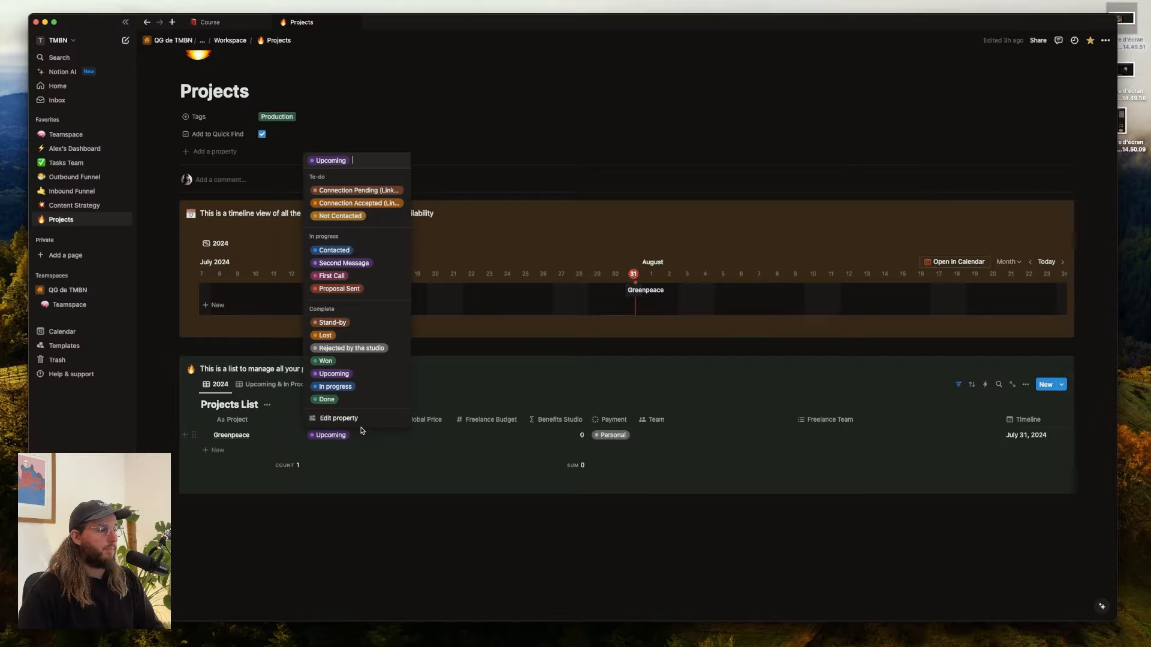
left_click(344, 372)
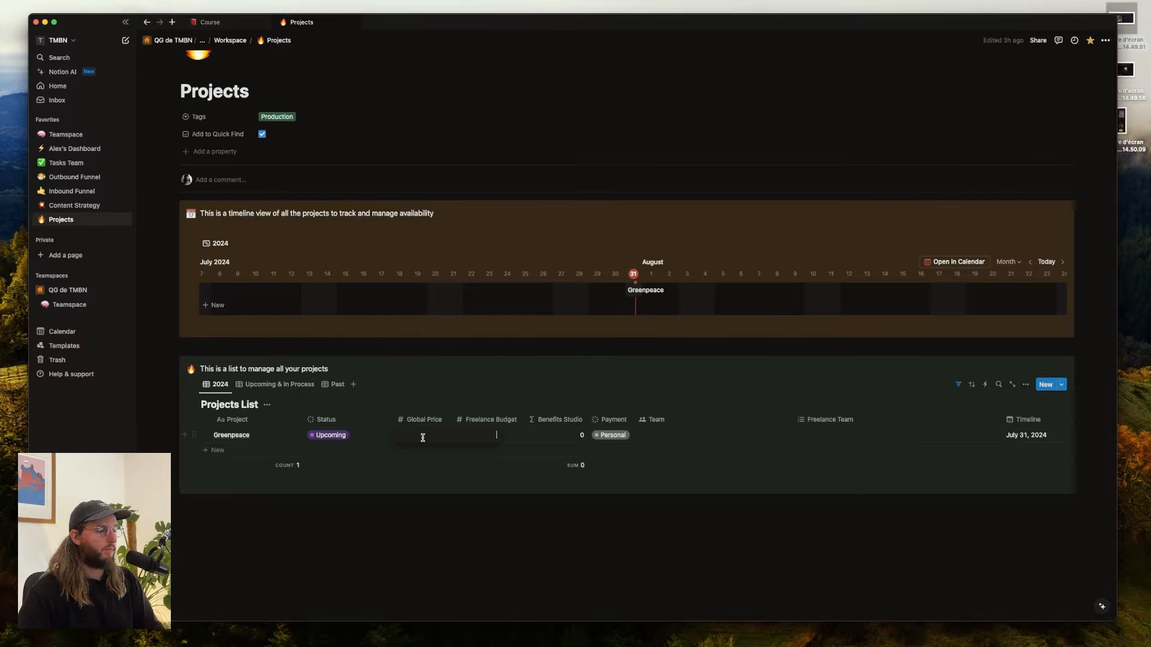
- Set the Greenpeace project's global price to 30000 and its freelance budget to 0
left_click(427, 436)
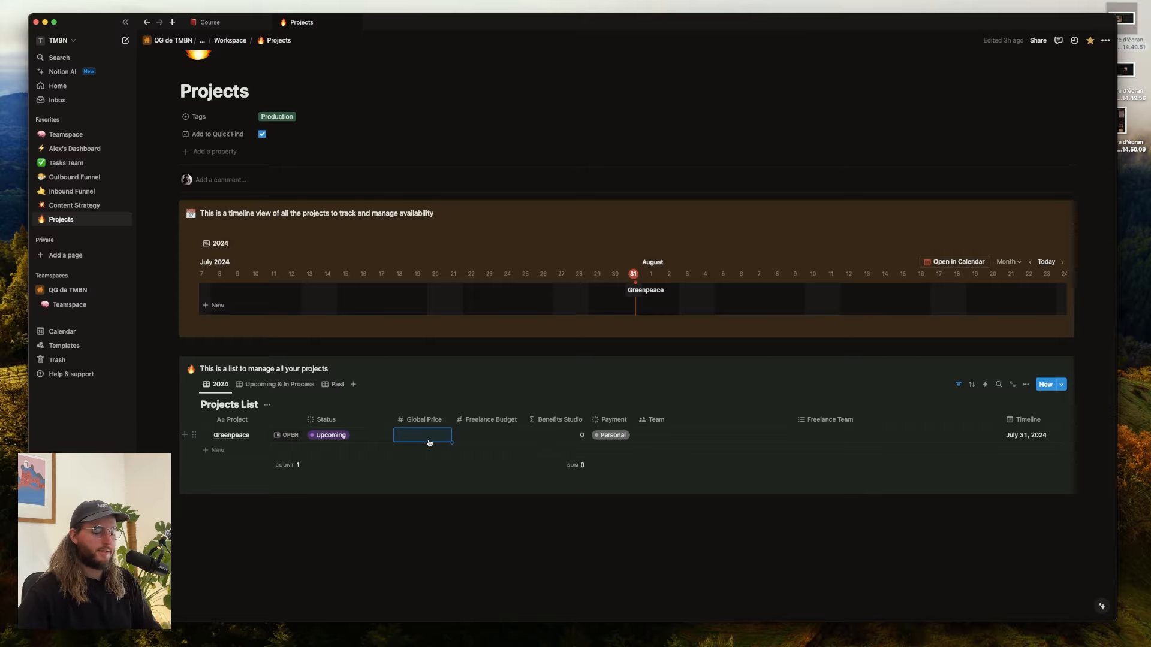
type("20")
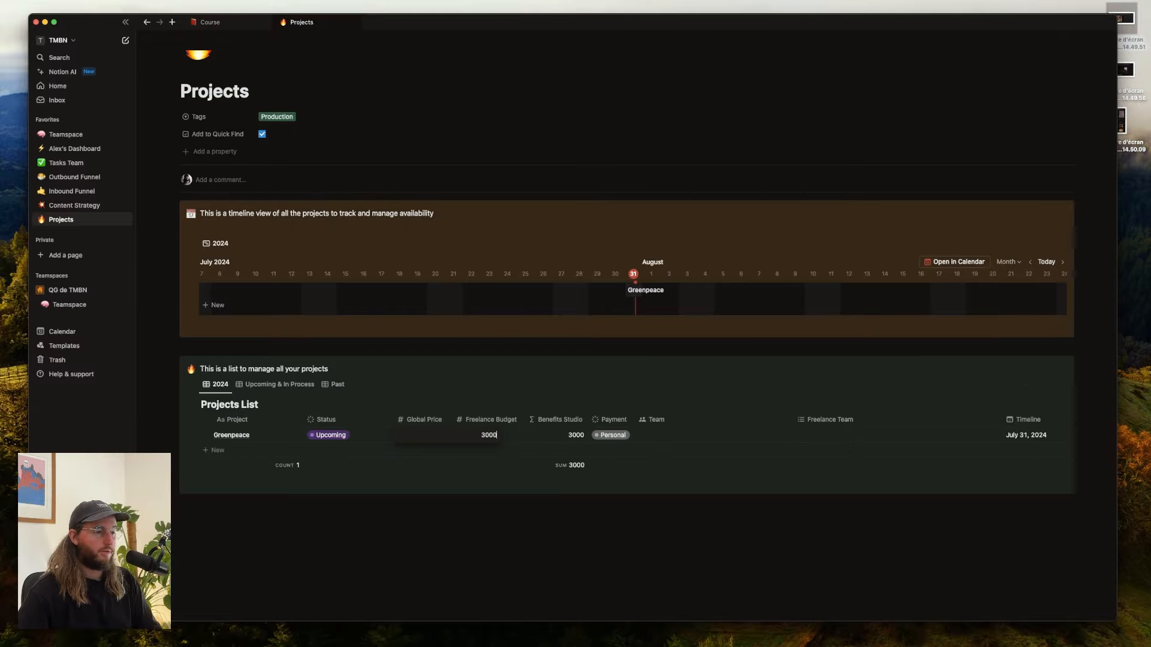
left_click(496, 435)
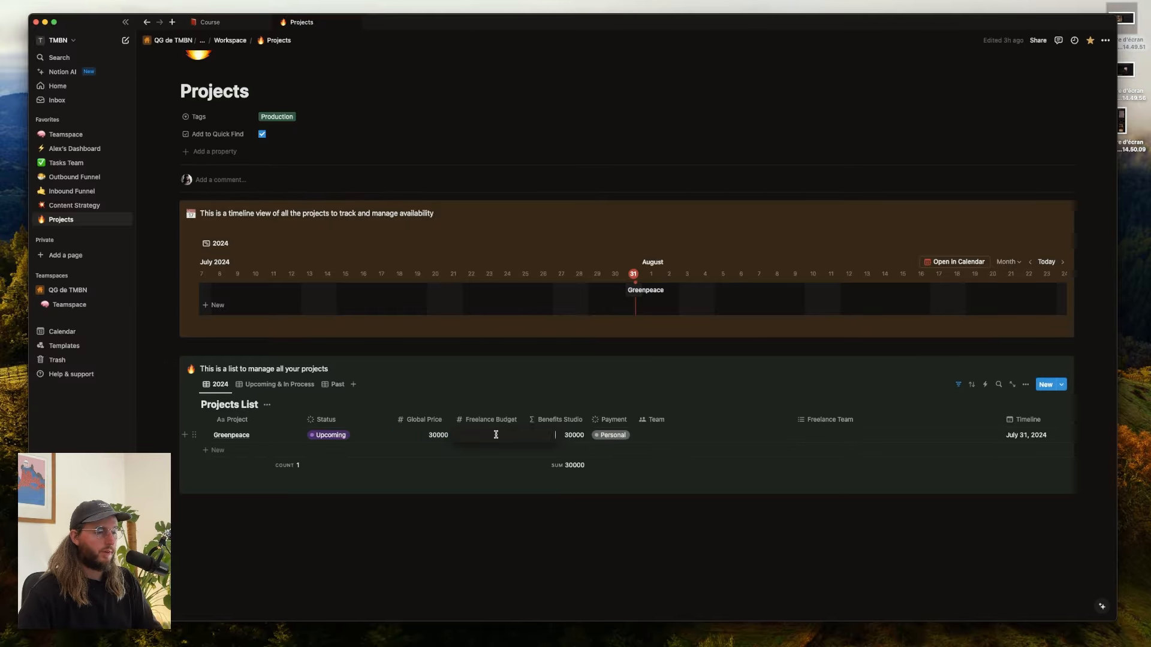
type("0")
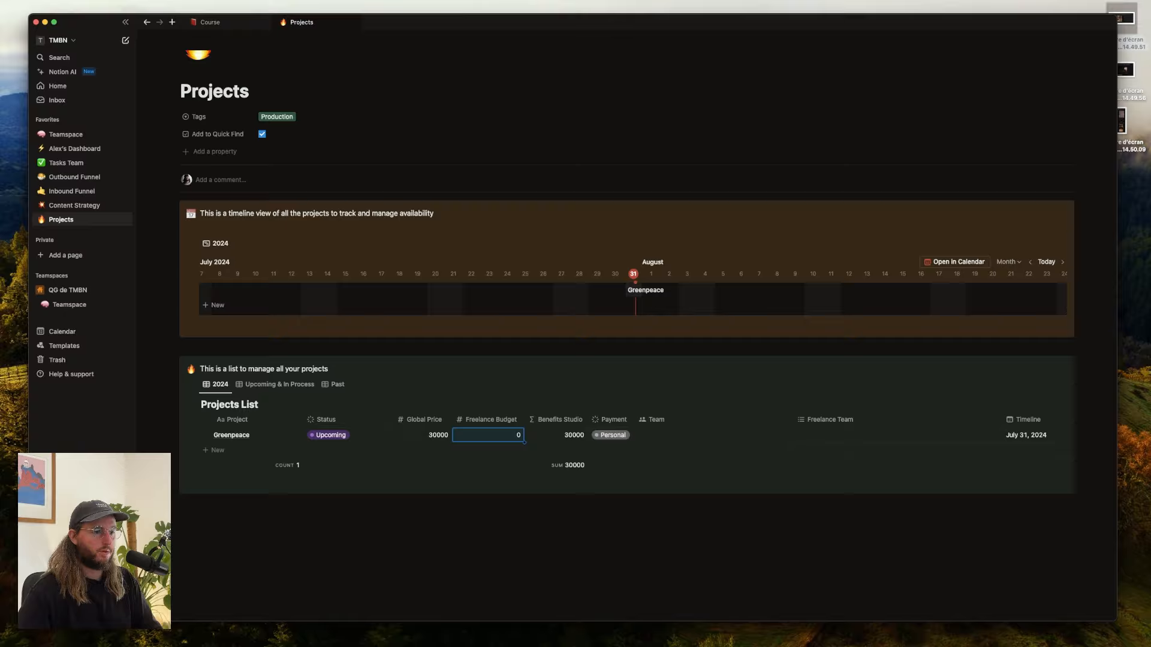
- Set the Greenpeace project's payment to 0% and assign both workspace members as its team
left_click(604, 436)
left_click(608, 477)
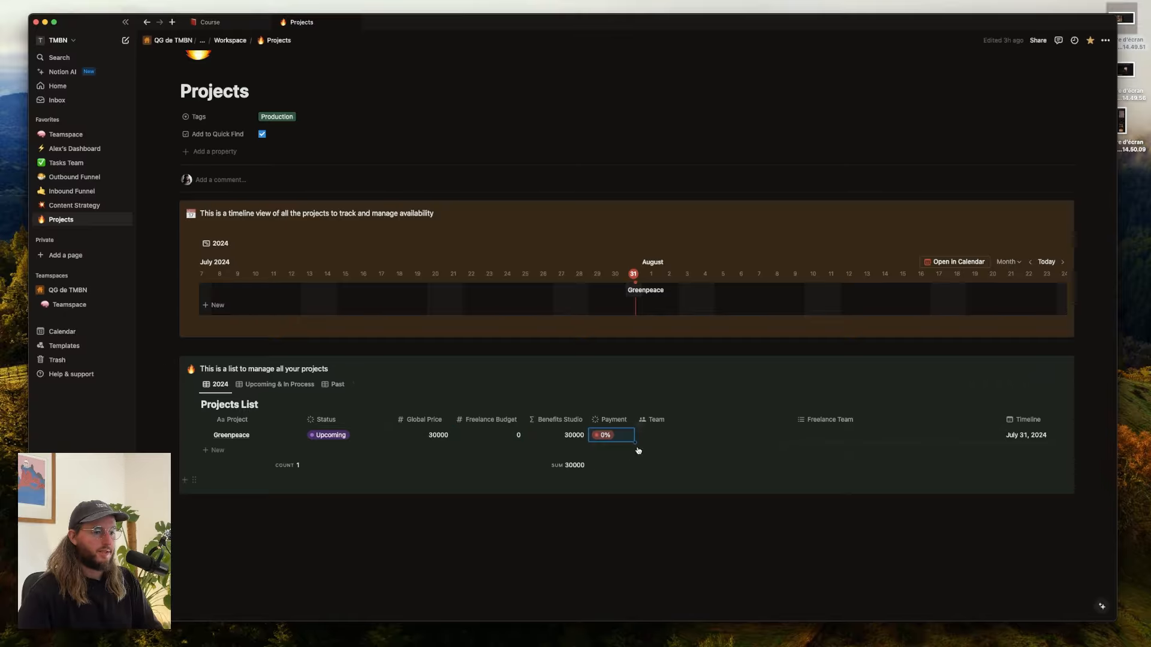
left_click(663, 427)
key("Escape")
left_click(655, 434)
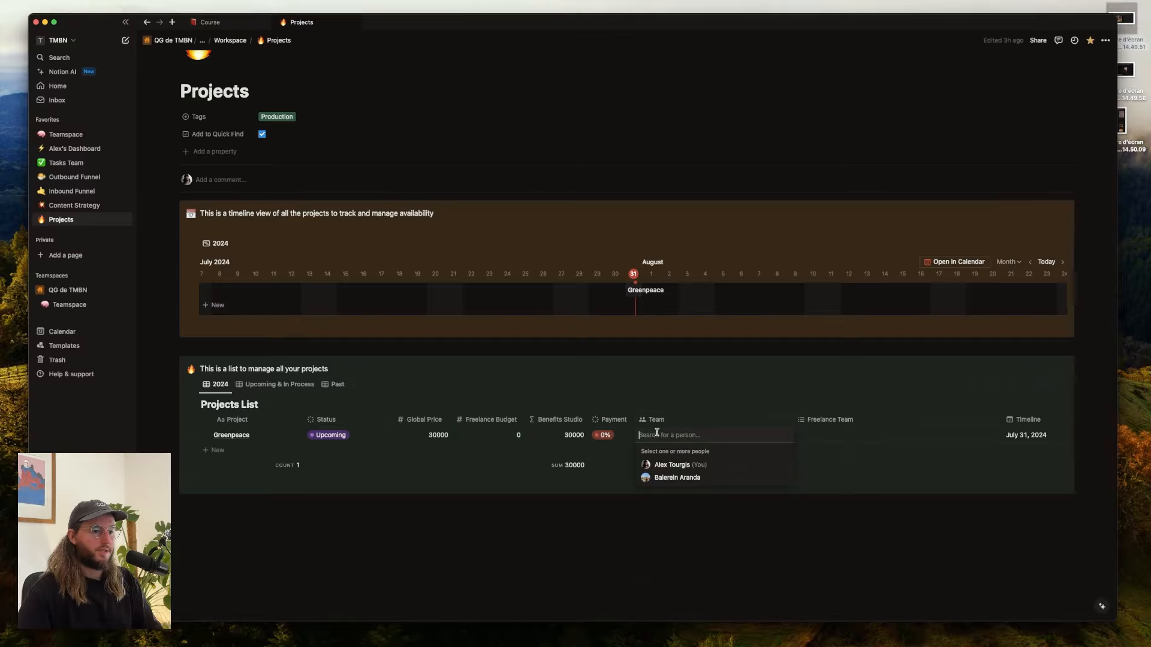
left_click(669, 466)
left_click(665, 466)
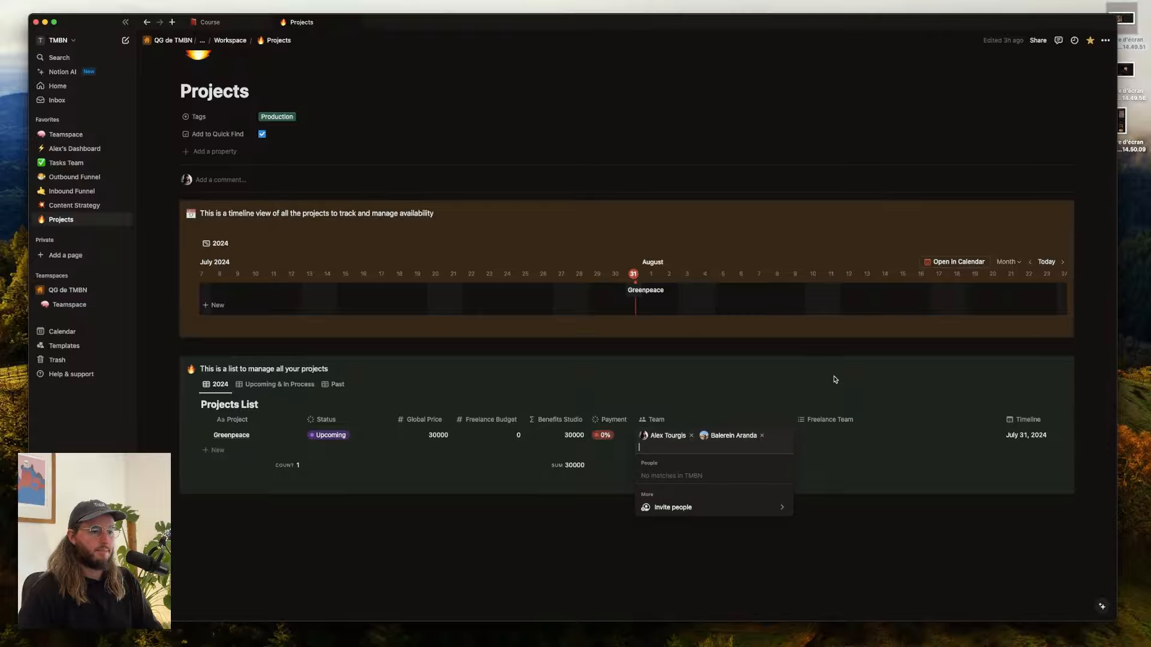
key("Escape")
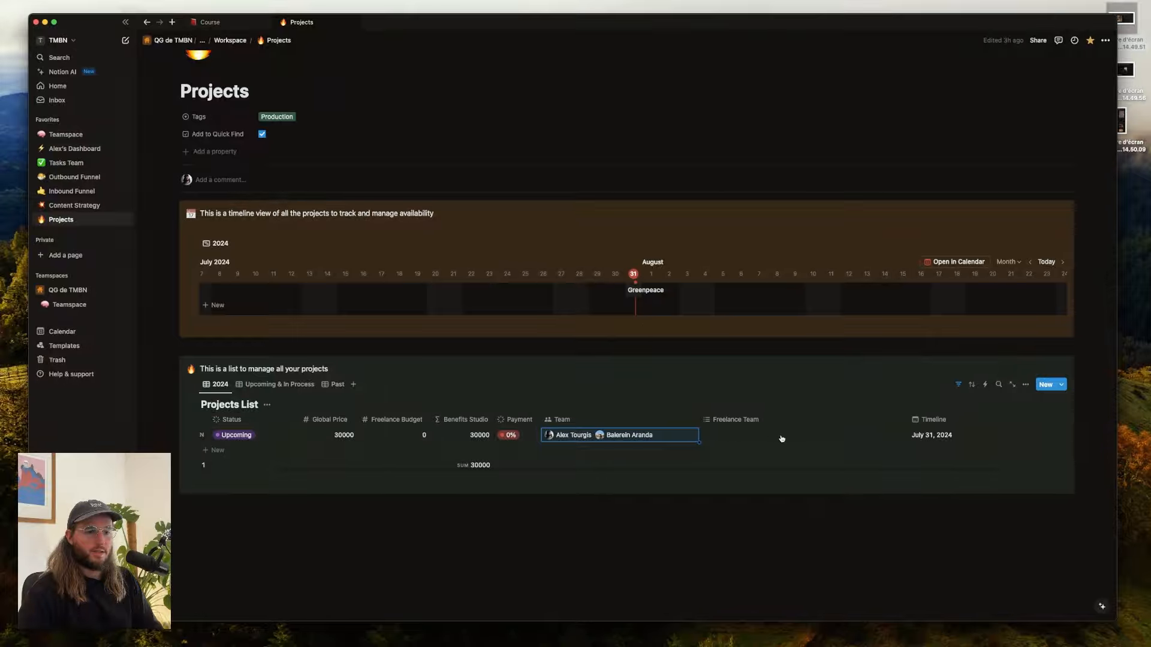
left_click(781, 436)
key("Escape")
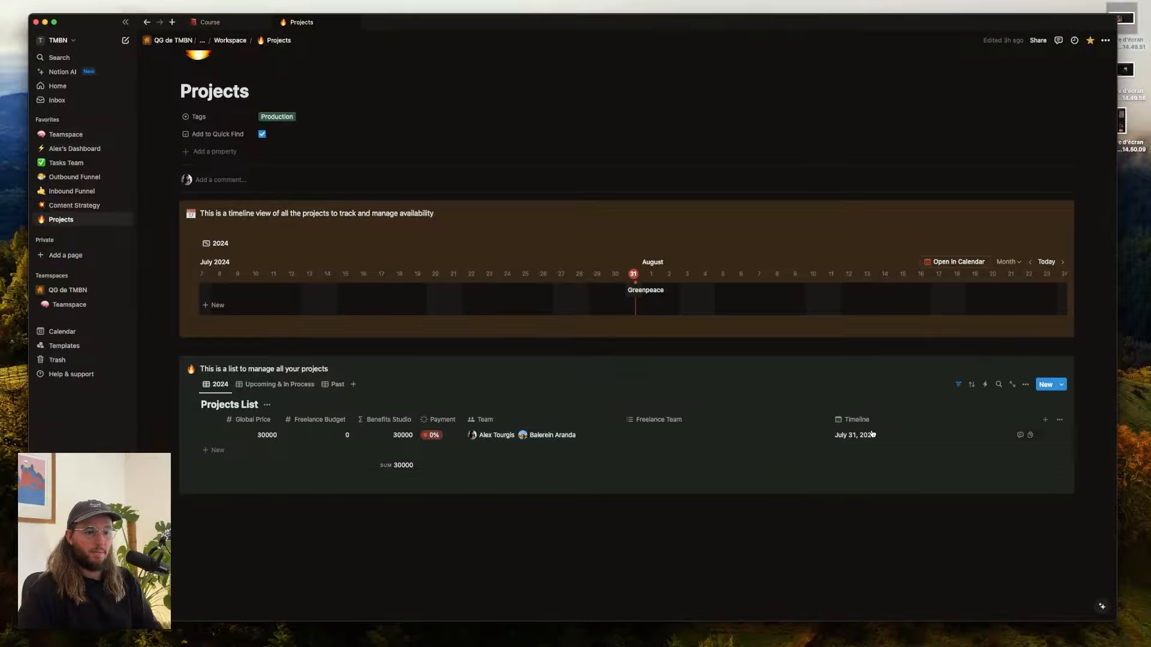
- Set the Greenpeace project's timeline to run from August 4, 2024 to October 4, 2024
left_click(872, 436)
left_click(935, 223)
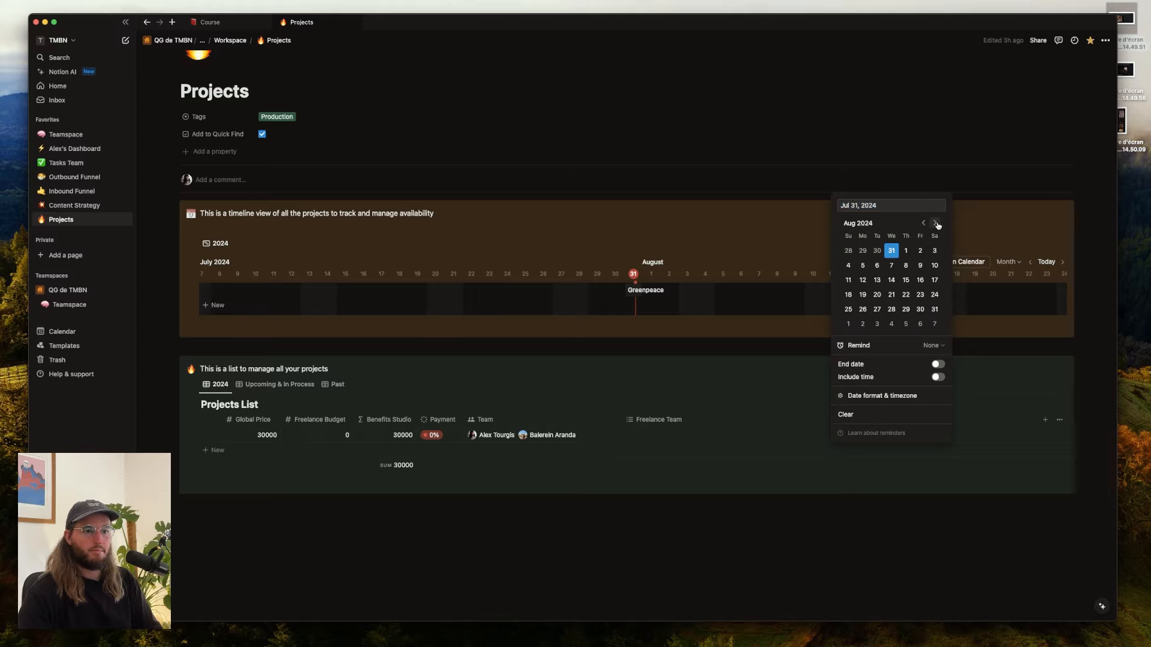
left_click(906, 252)
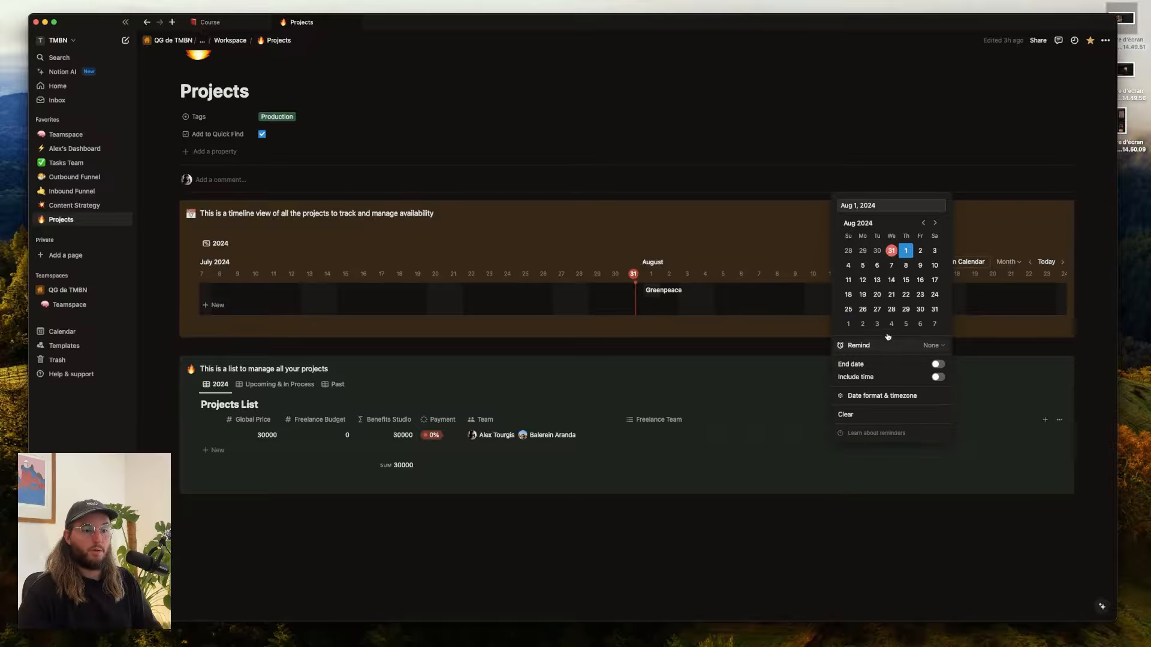
left_click(849, 266)
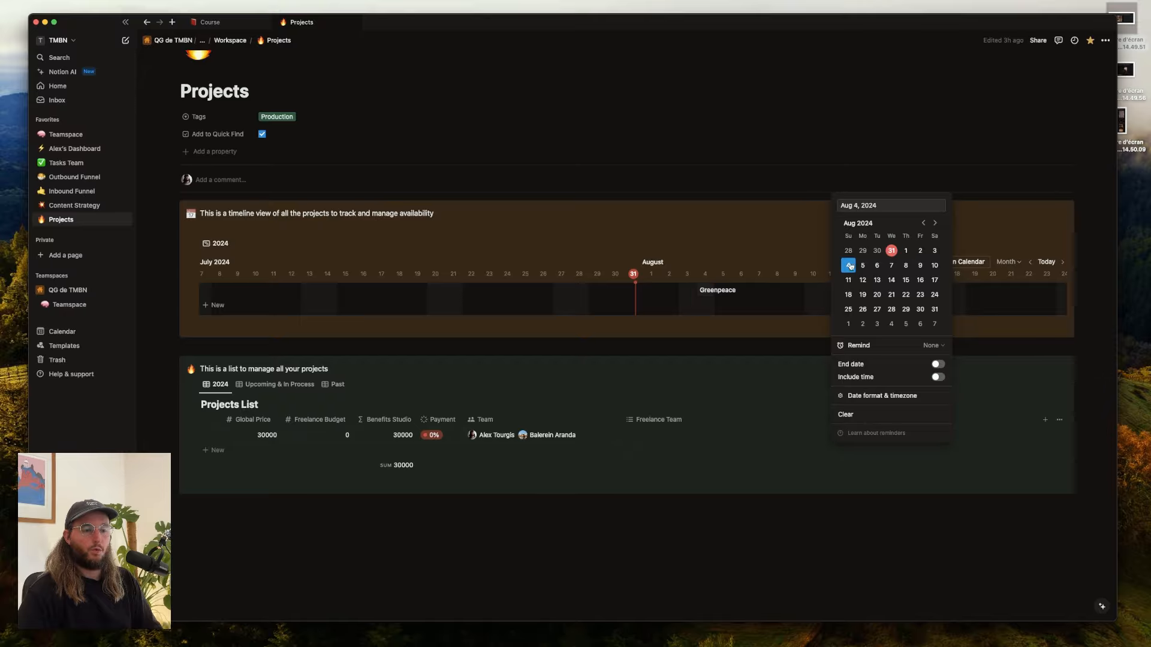
left_click(938, 364)
left_click(934, 223)
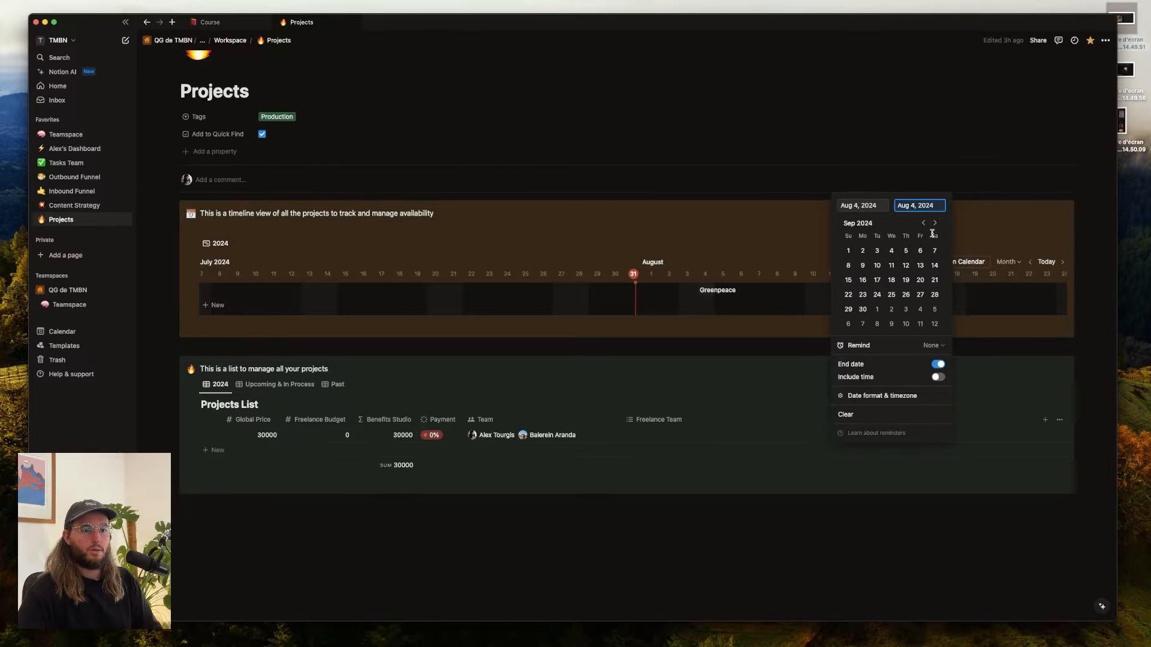
left_click(920, 310)
left_click(773, 398)
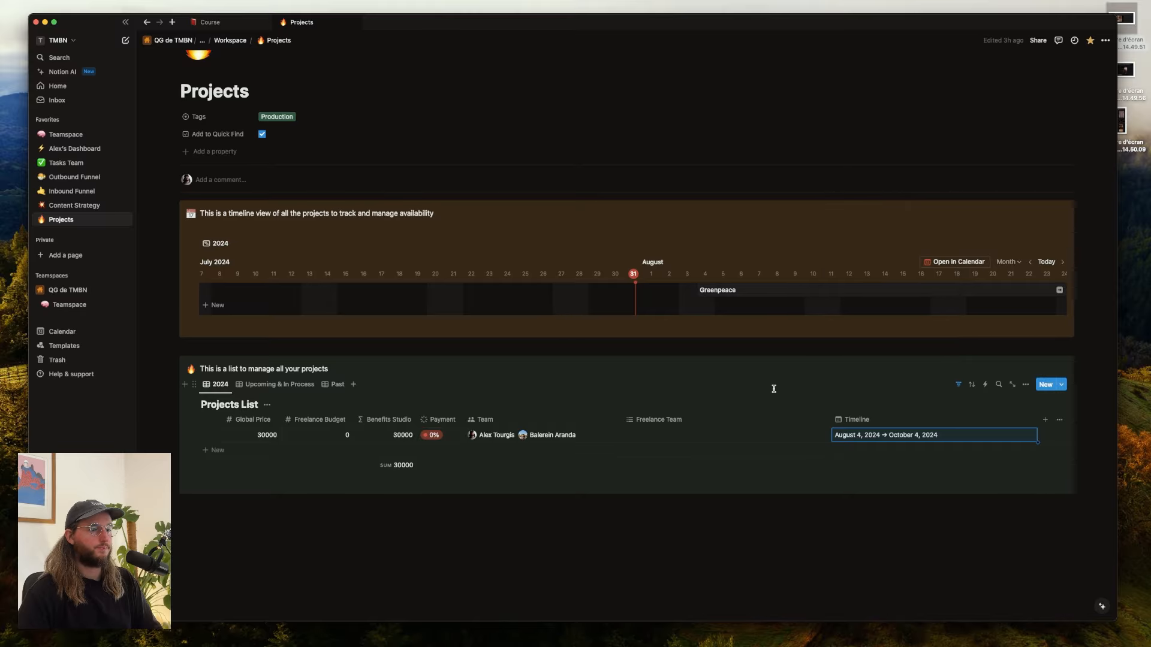
- Give the Greenpeace project page the yellow peace-hand emoji found with "peace" as its icon, and close the page
scroll(270, 436, "left", 5)
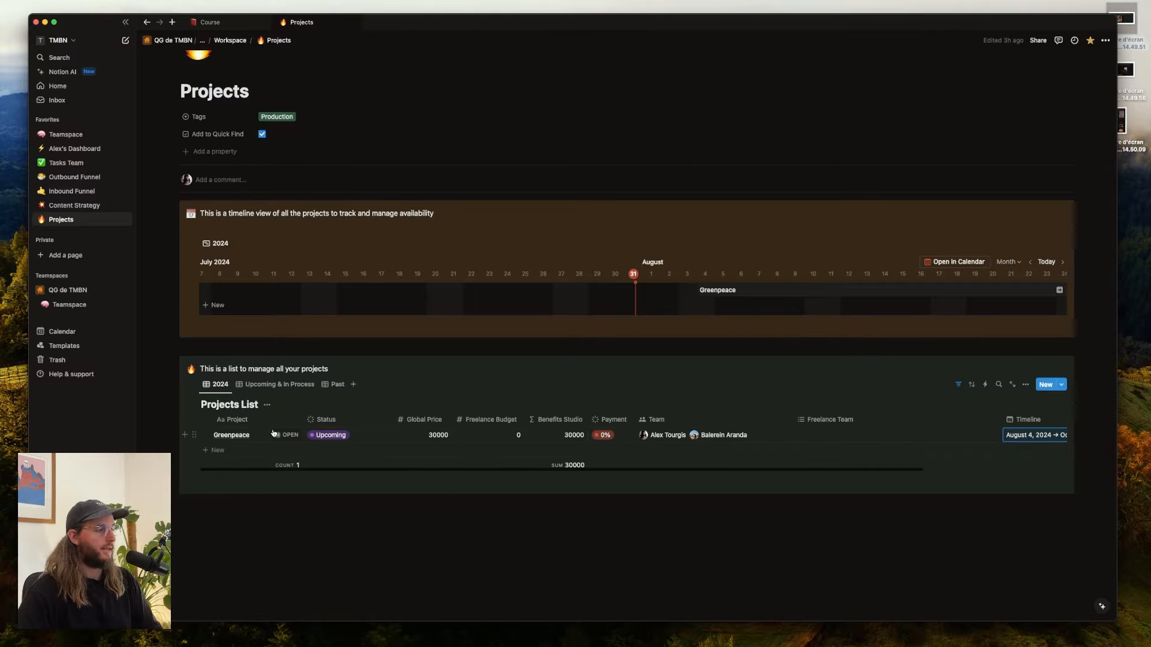
left_click(286, 436)
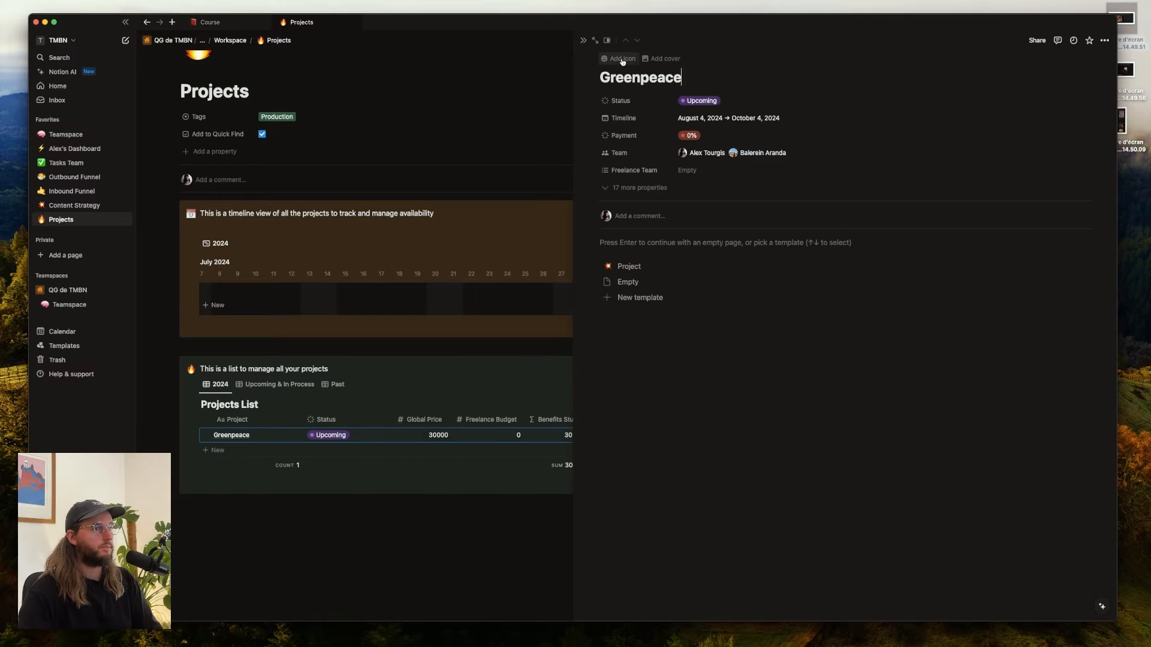
left_click(617, 58)
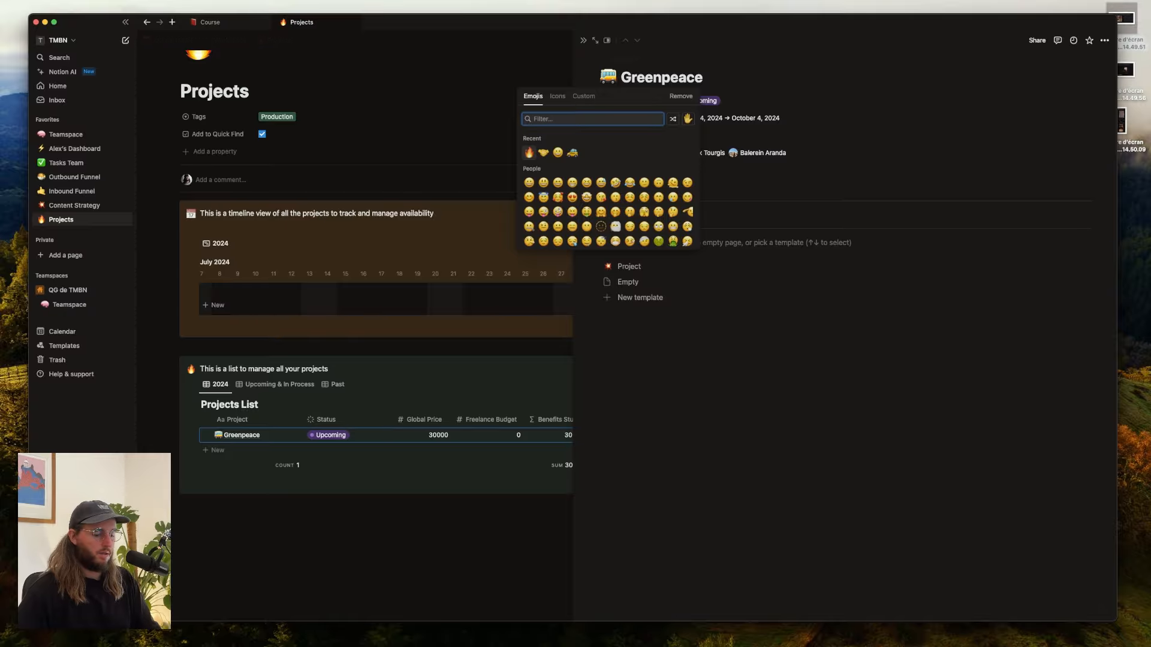
type("peace")
left_click(531, 143)
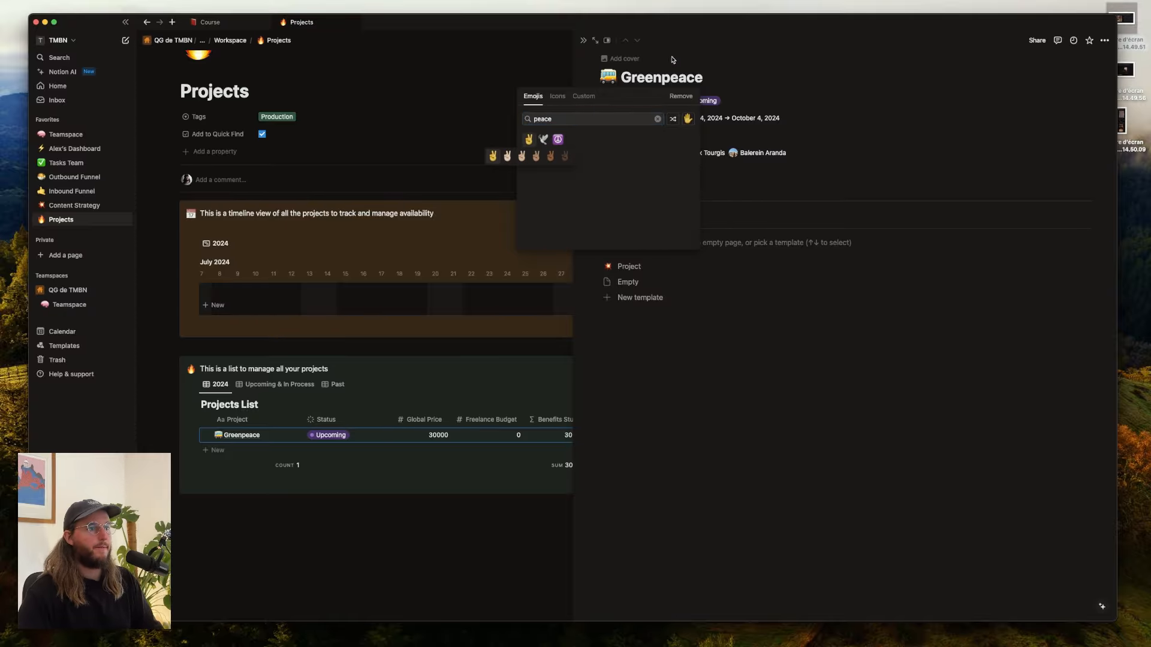
left_click(493, 158)
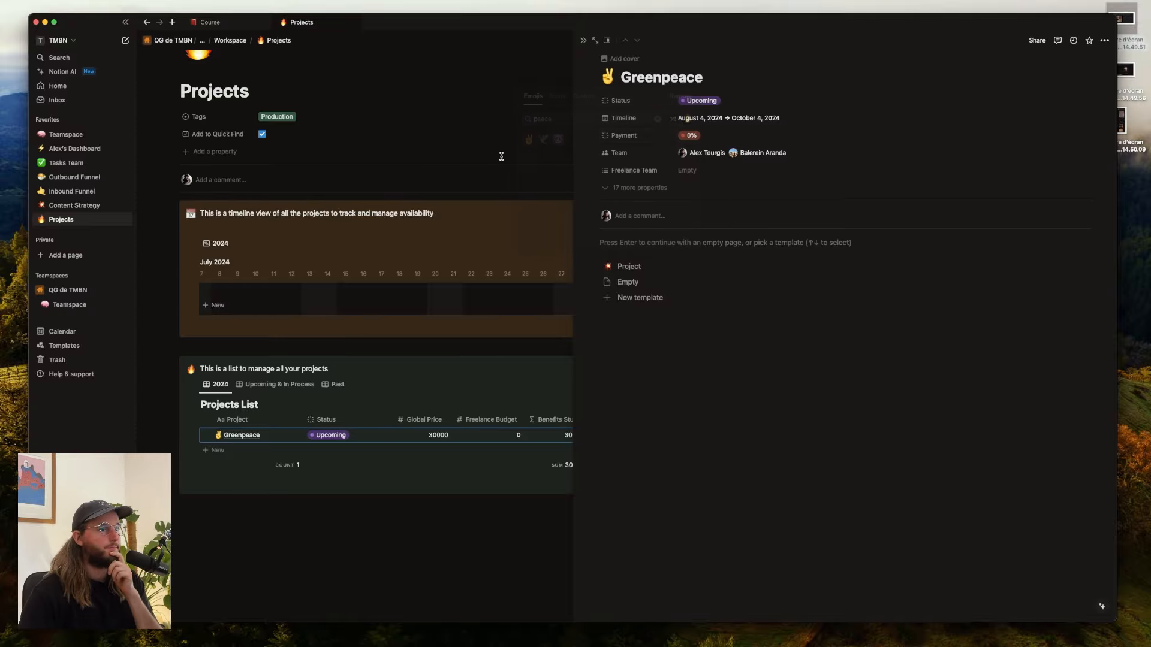
left_click(583, 41)
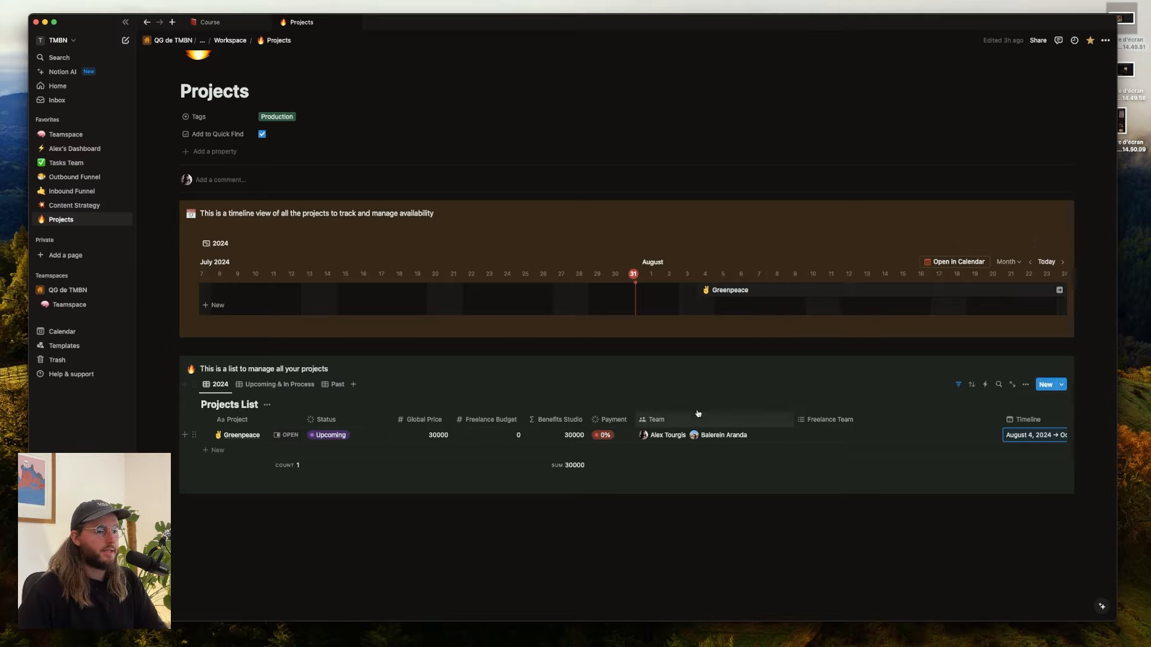
- Show the Team and Status properties on the project bars of the 2024 timeline view
scroll(756, 470, "right", 3)
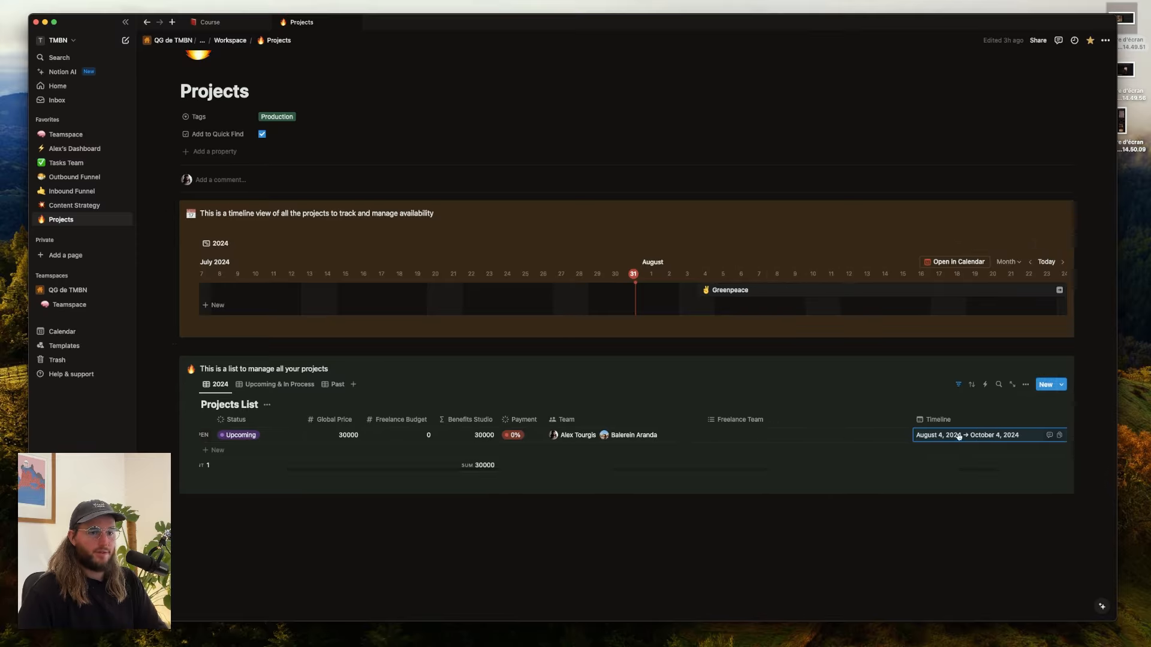
scroll(783, 291, "right", 10)
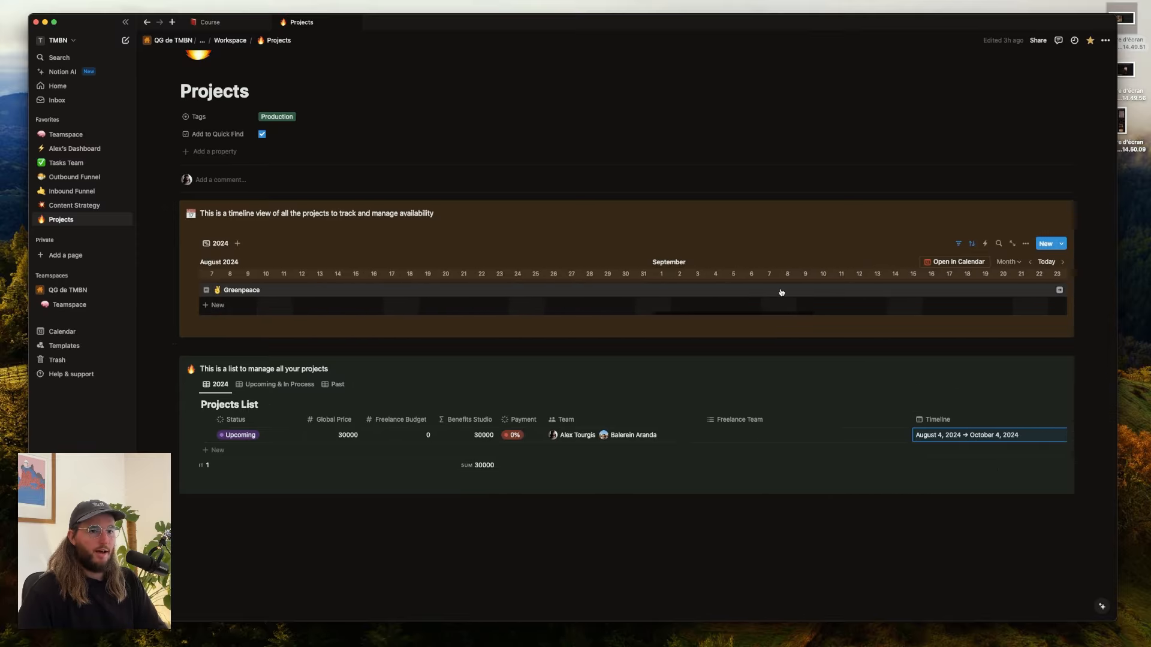
scroll(782, 291, "left", 7)
scroll(781, 291, "left", 5)
scroll(781, 292, "right", 6)
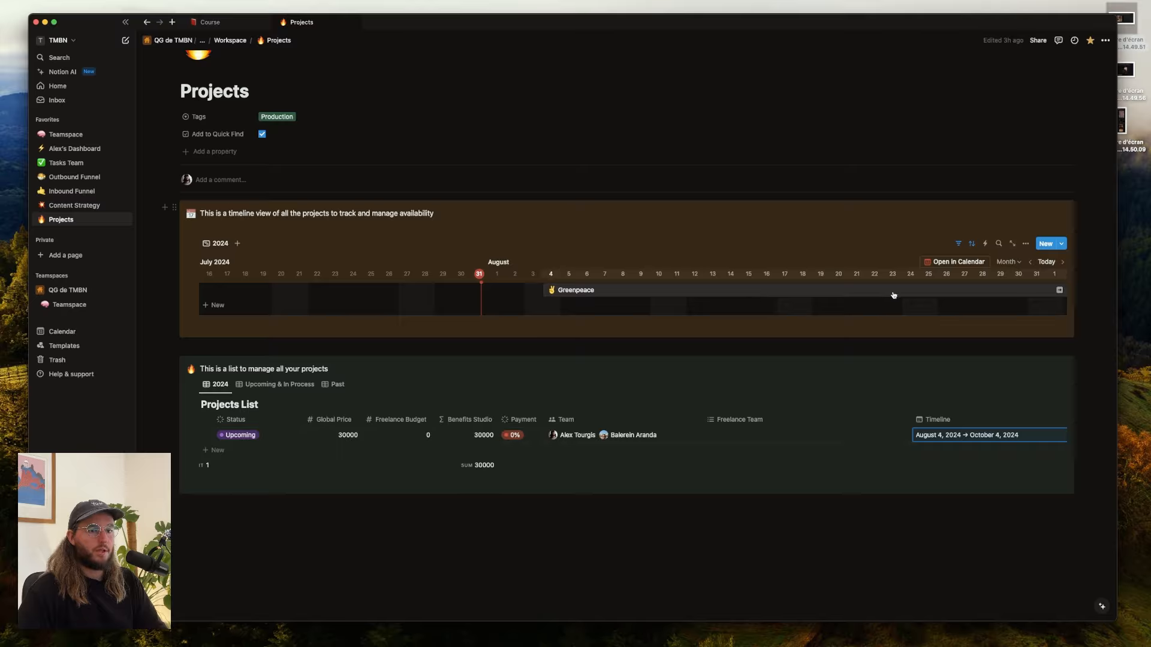
left_click(1026, 244)
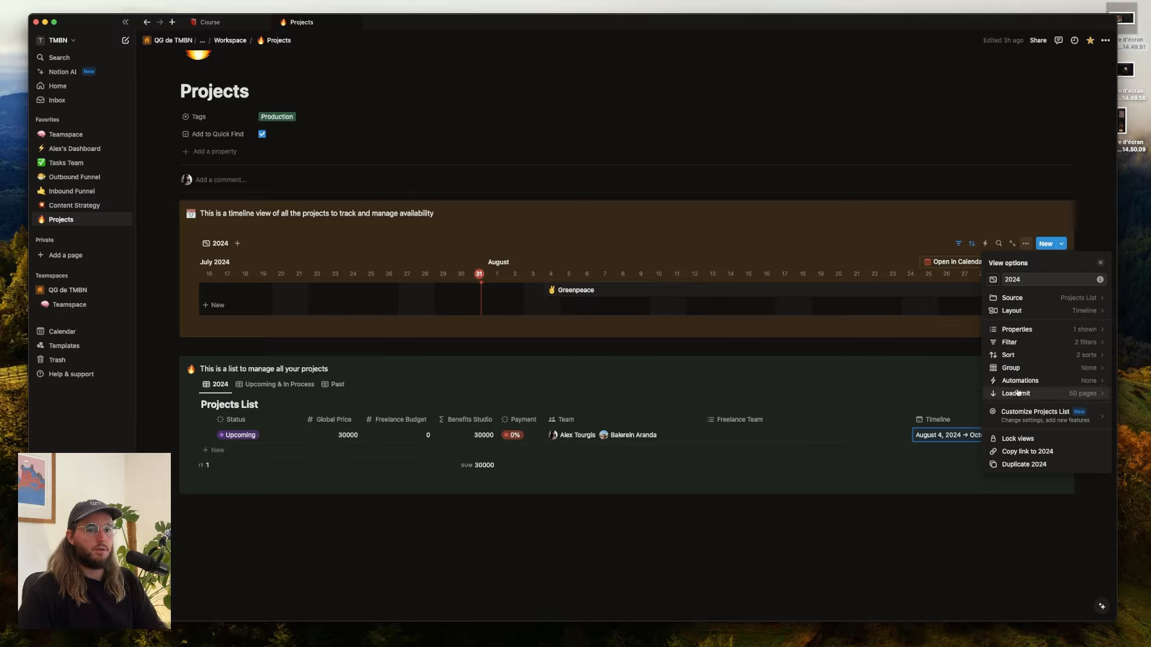
left_click(1030, 331)
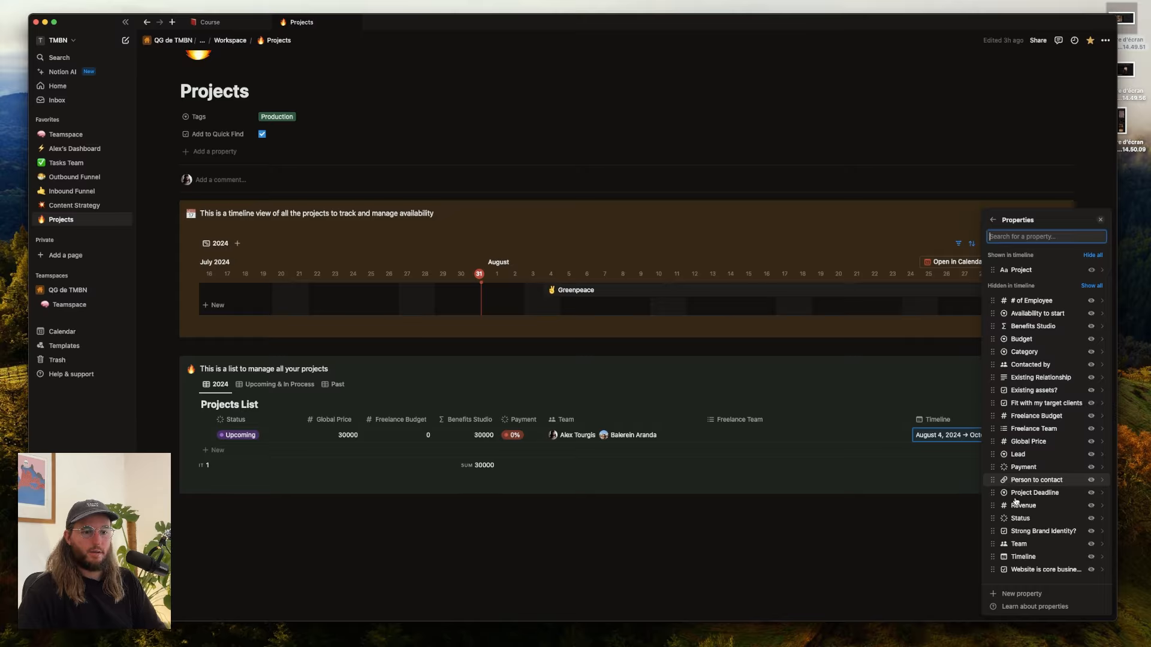
left_click(1091, 544)
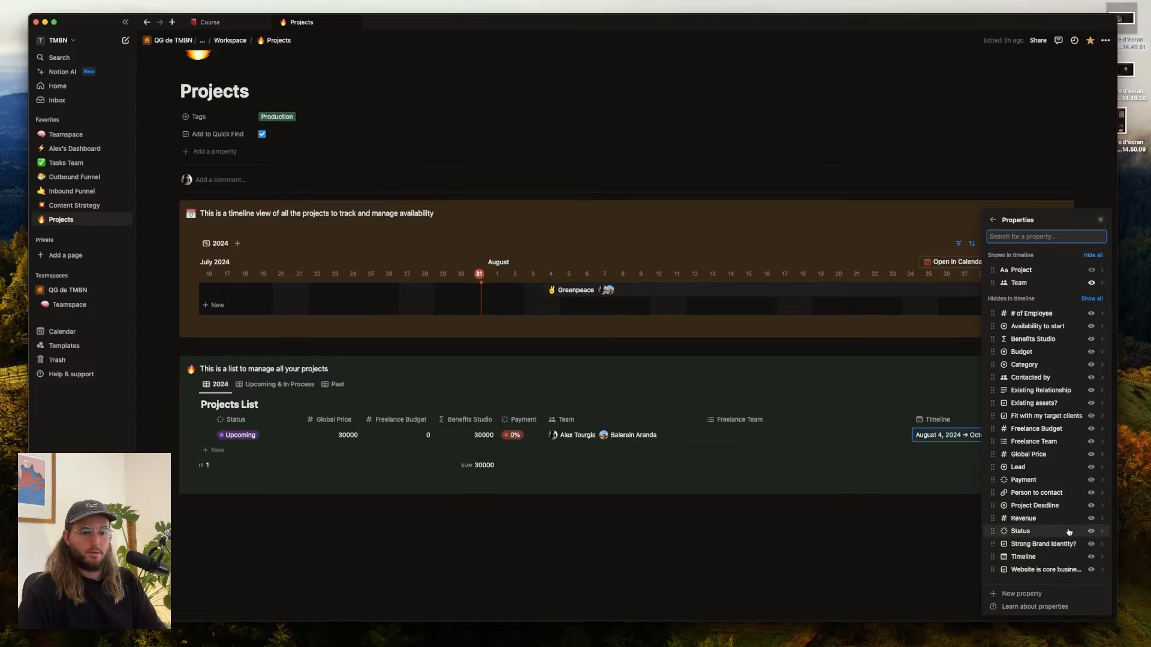
left_click(1092, 531)
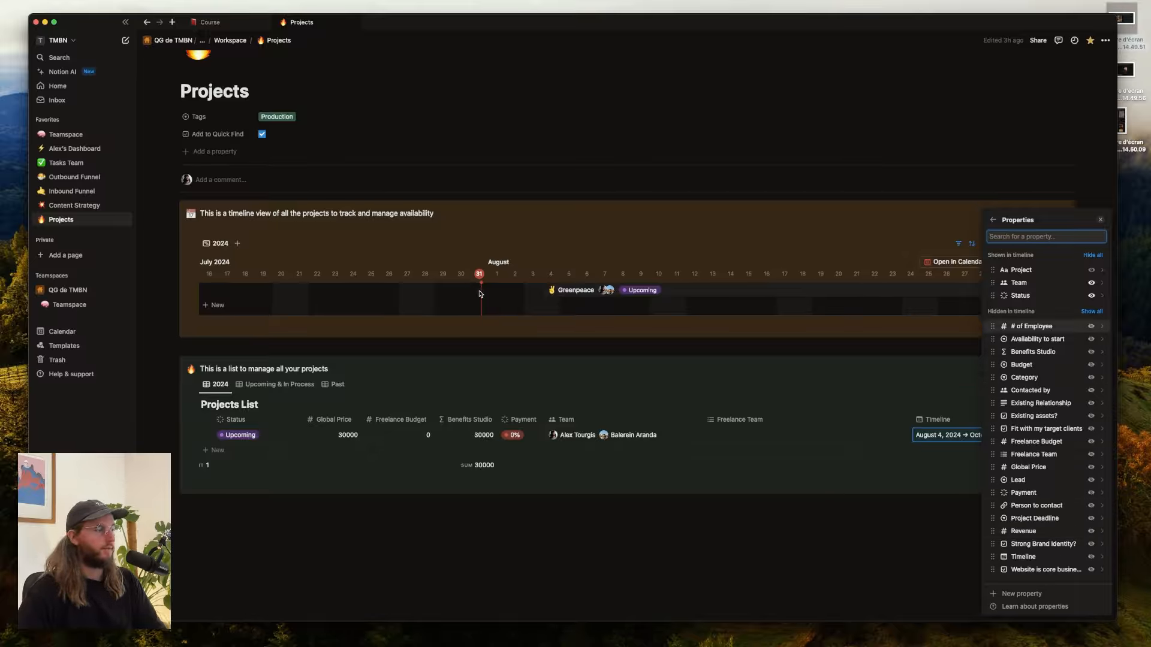
left_click(521, 343)
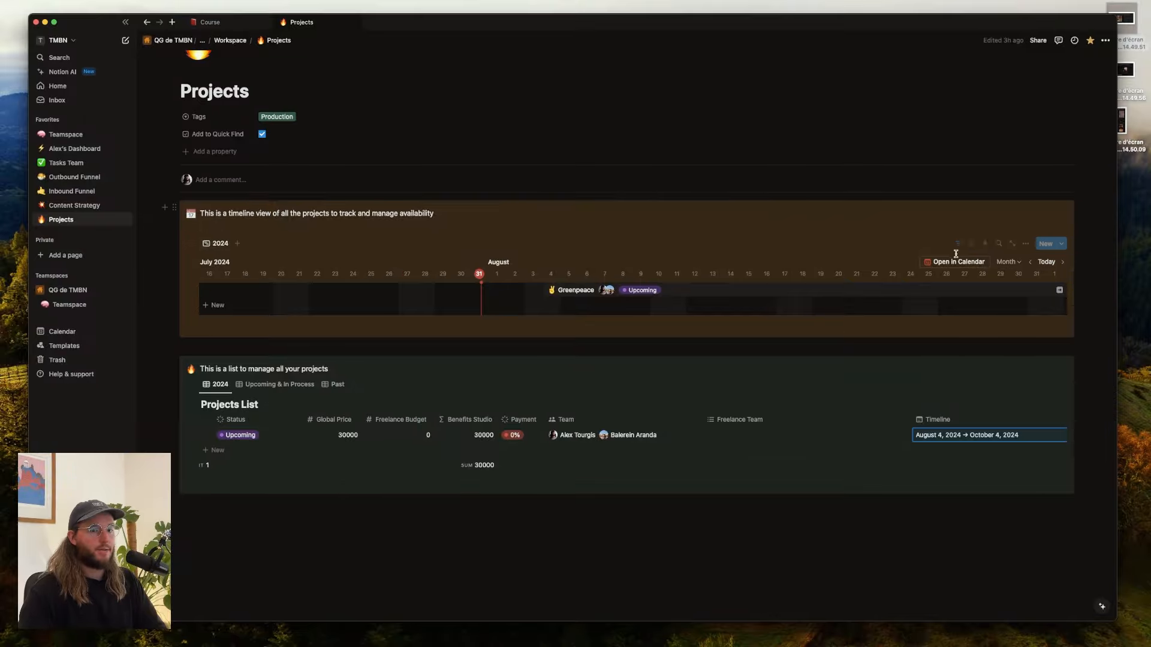
- Check which database the 2024 timeline view uses as its source
left_click(1026, 243)
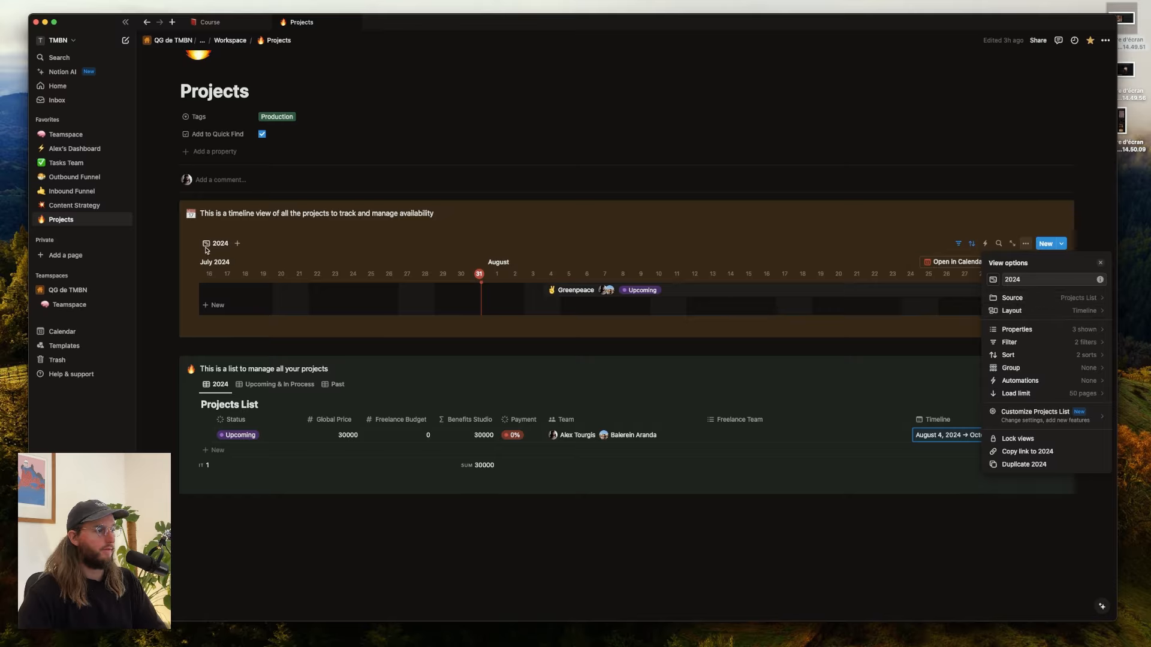
left_click(1089, 298)
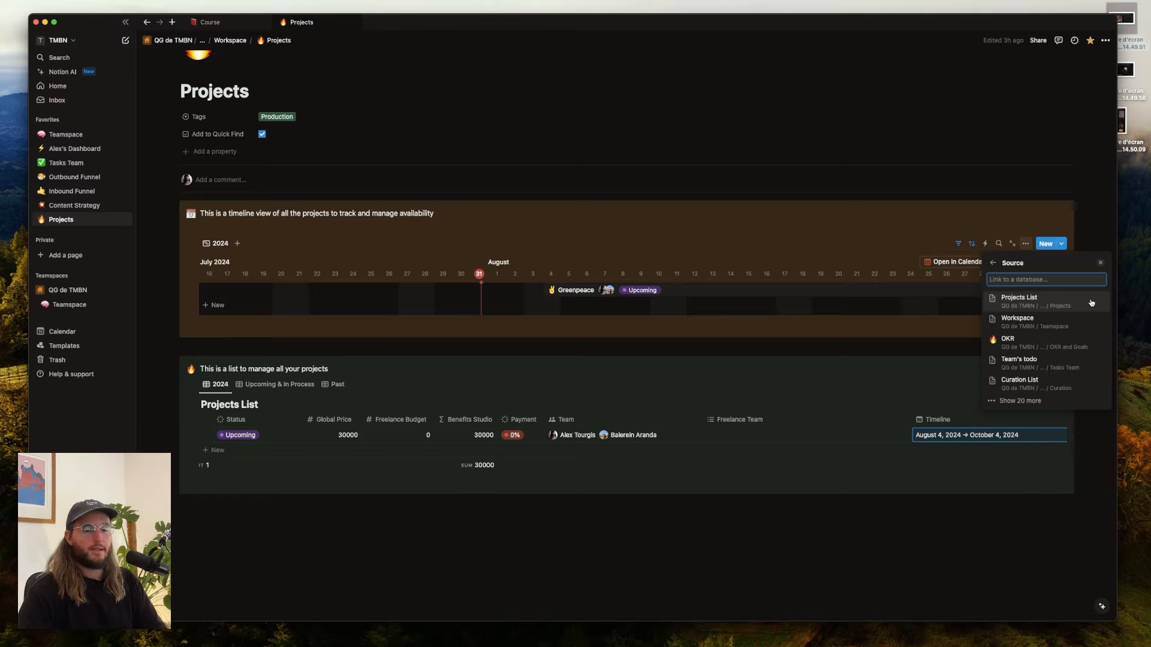
left_click(994, 262)
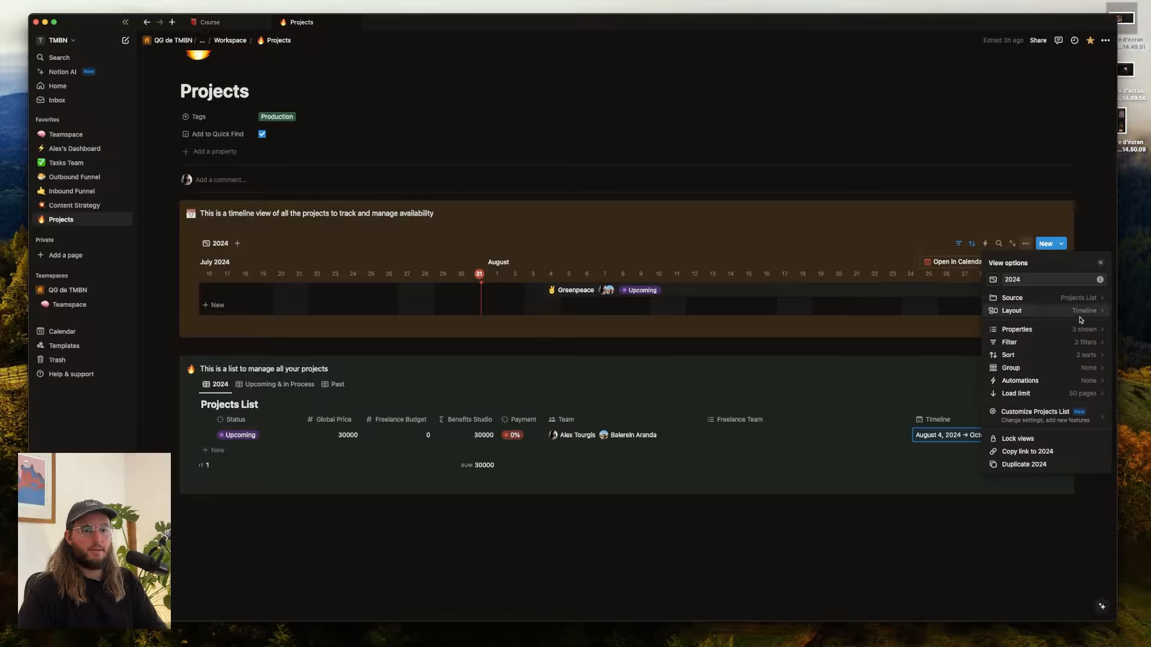
- Insert a new timeline view linked to the Projects List database in an empty block below the projects list section
left_click(279, 548)
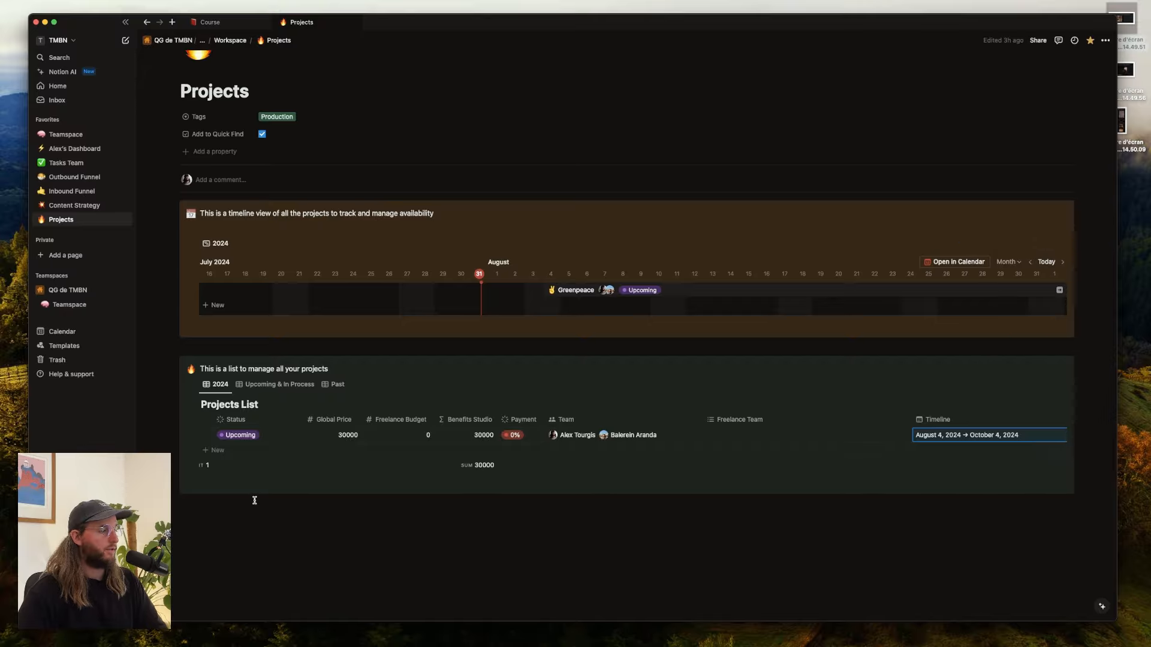
left_click(252, 507)
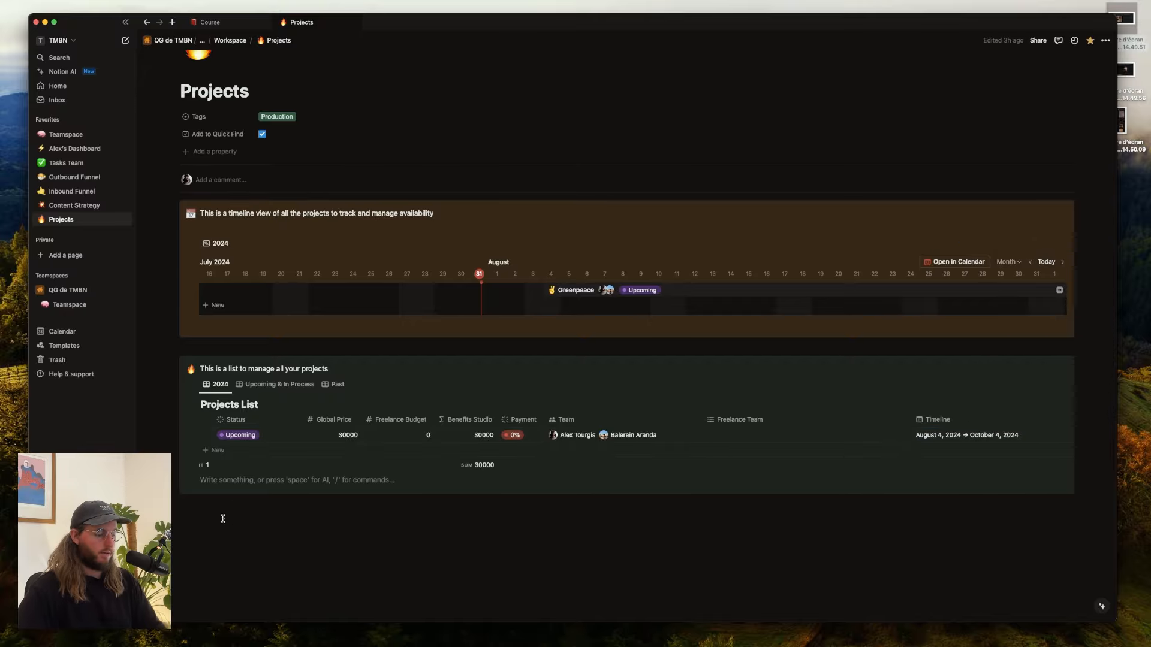
left_click_drag(194, 480, 211, 548)
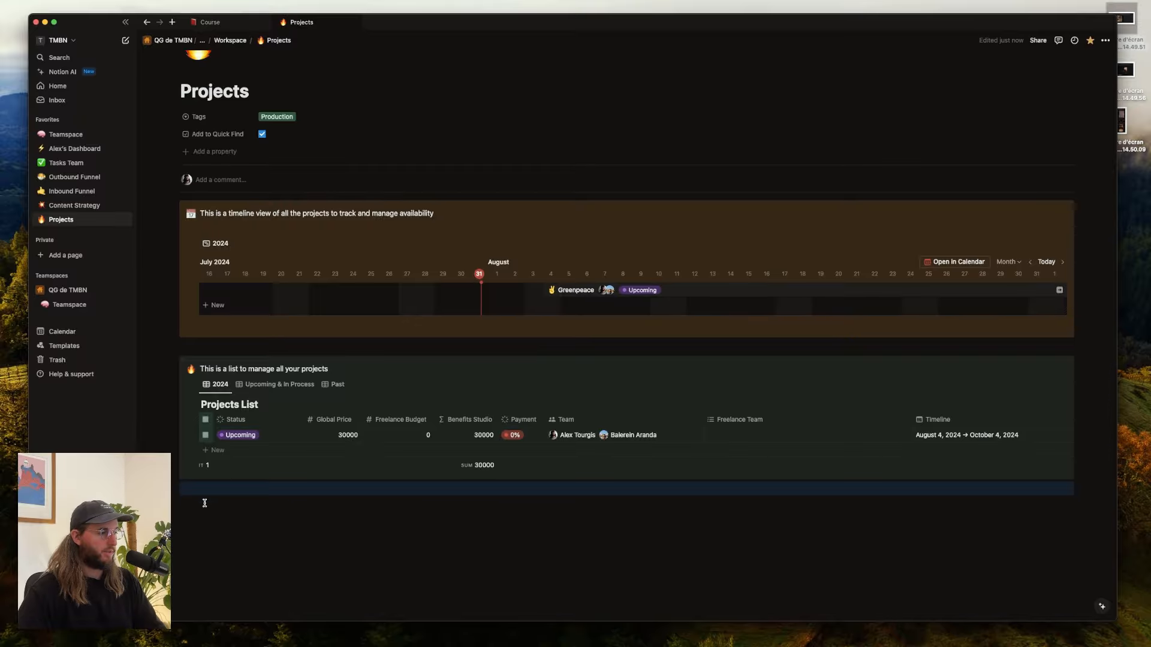
left_click(202, 495)
key("Return")
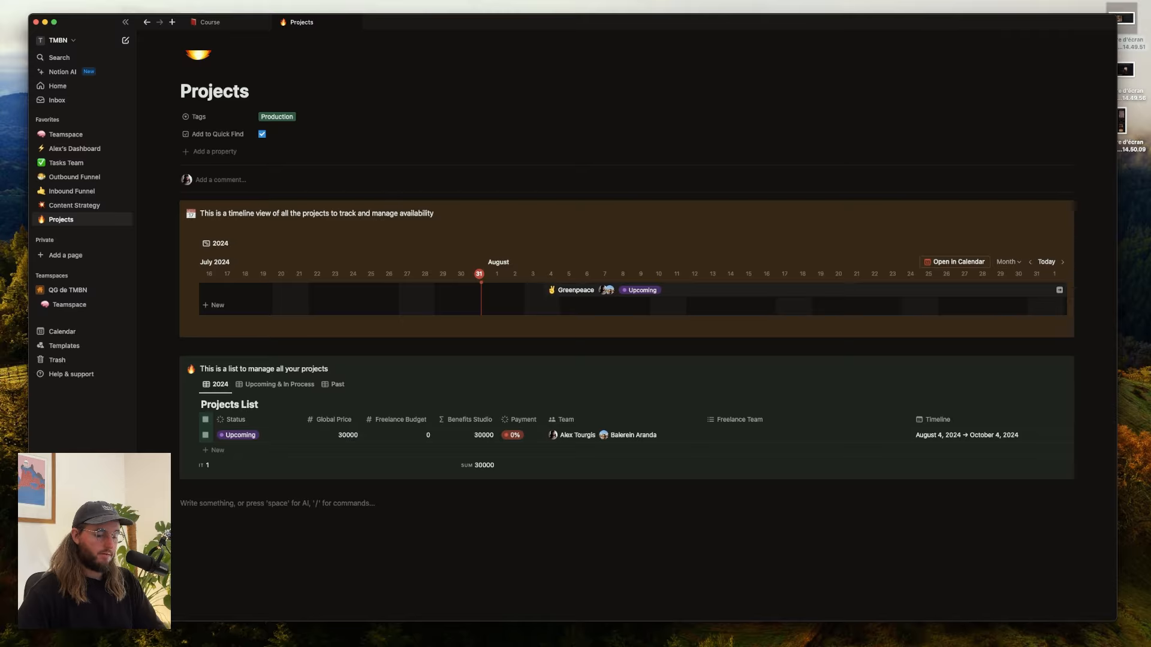
type("/tim")
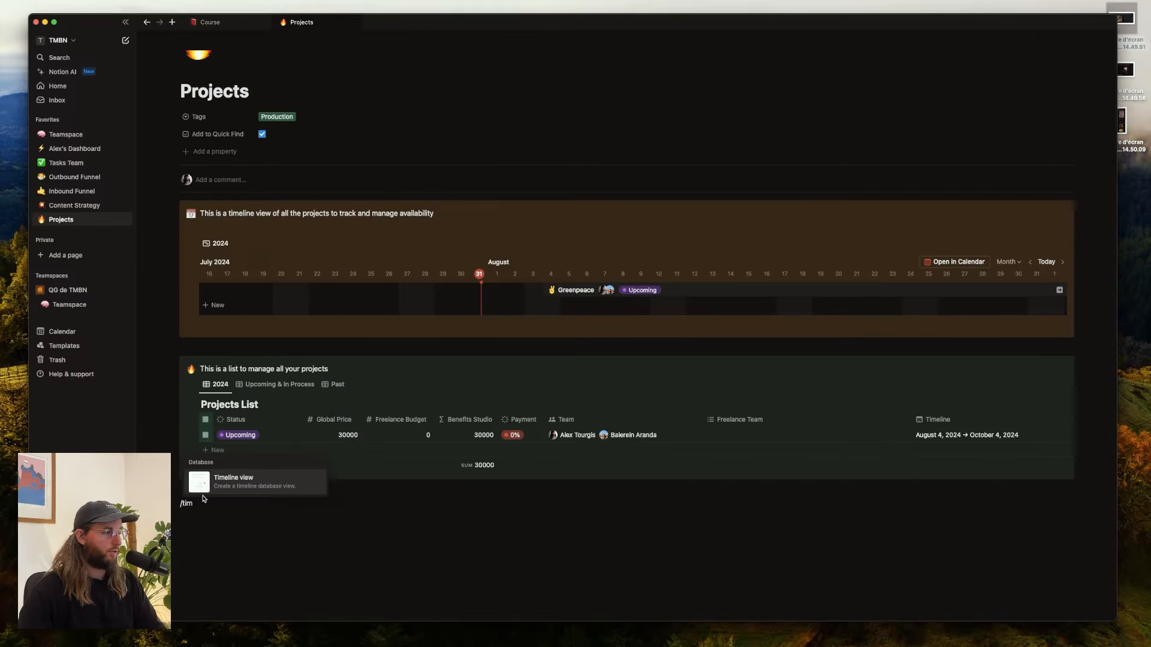
left_click(234, 482)
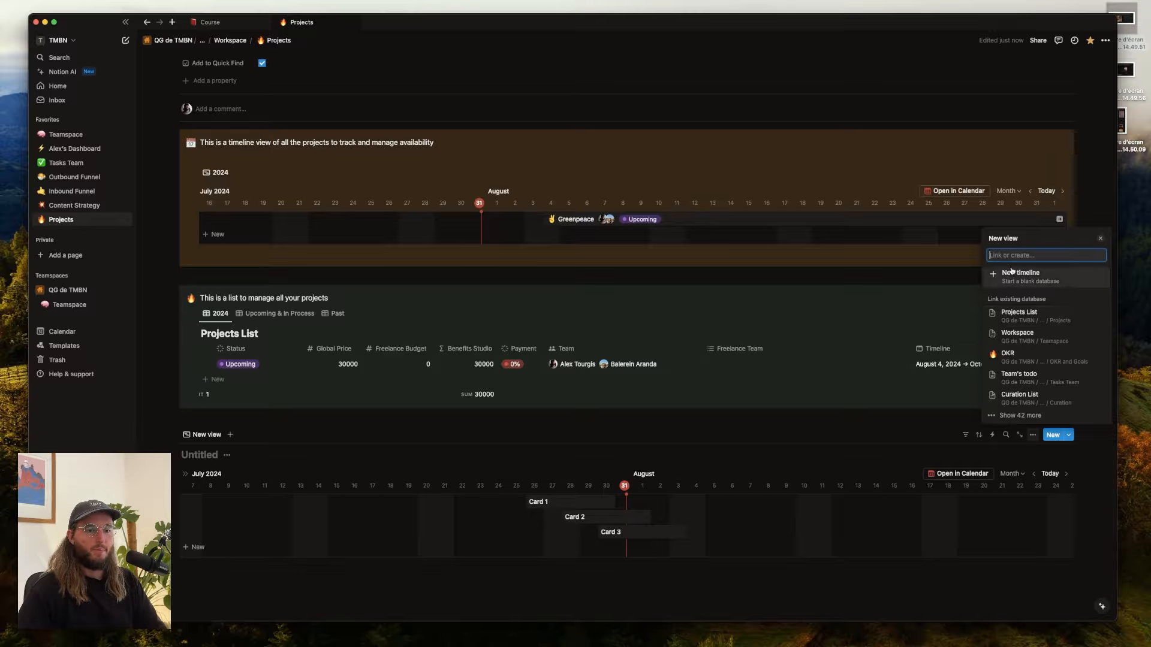
left_click(1029, 321)
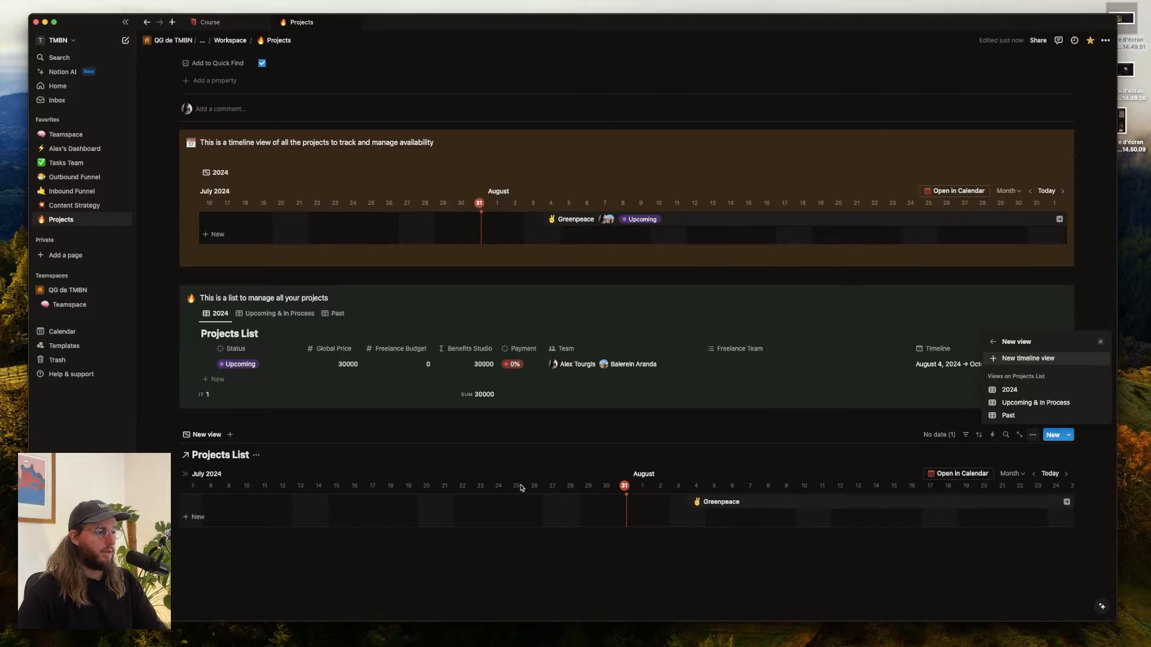
left_click(752, 502)
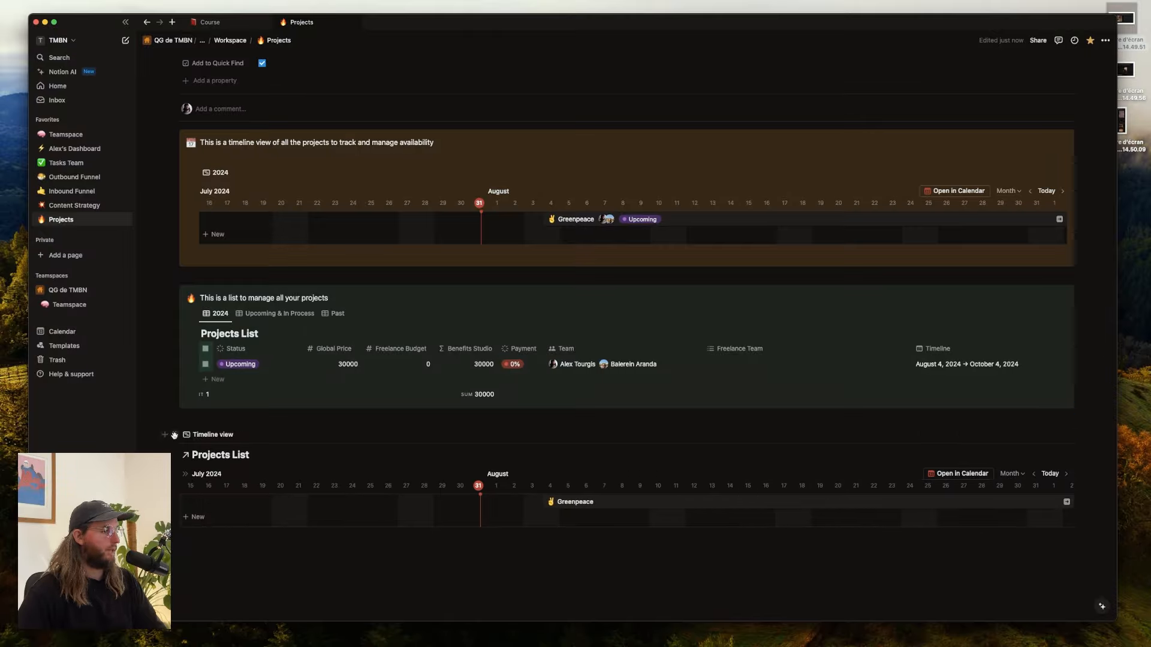
- Delete the Projects List timeline view block just added at the end of the page
left_click(173, 435)
left_click(76, 340)
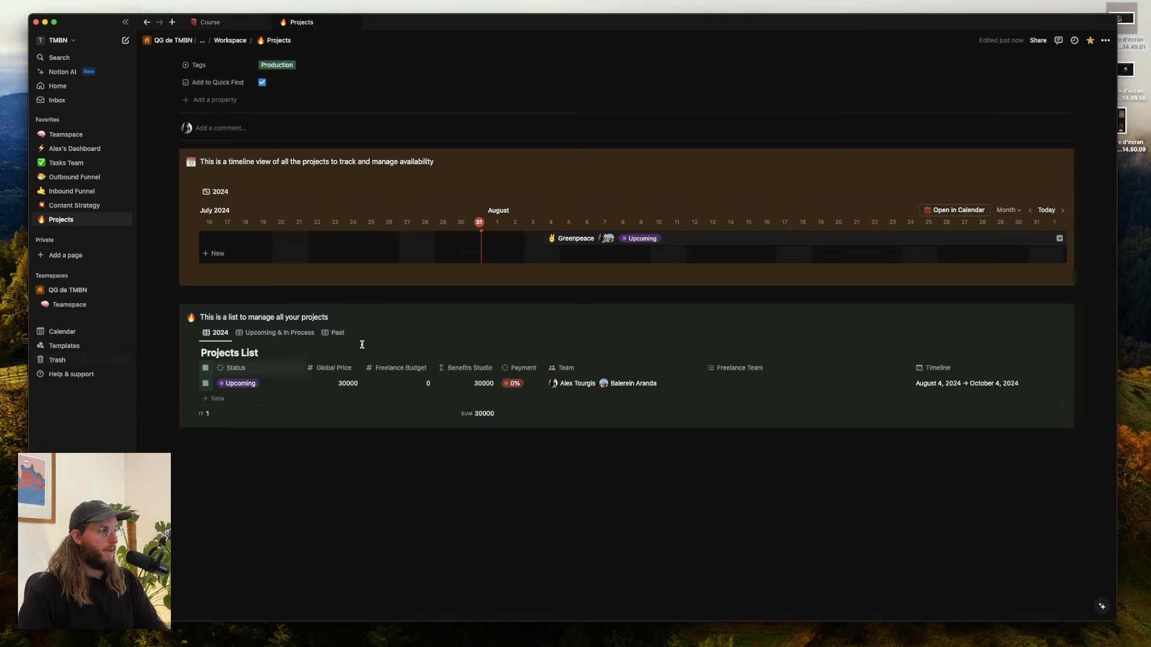
- Examine the 2024 timeline view's sorts, its Timeline and Status filters, and the dates around the Greenpeace bar
left_click(221, 193)
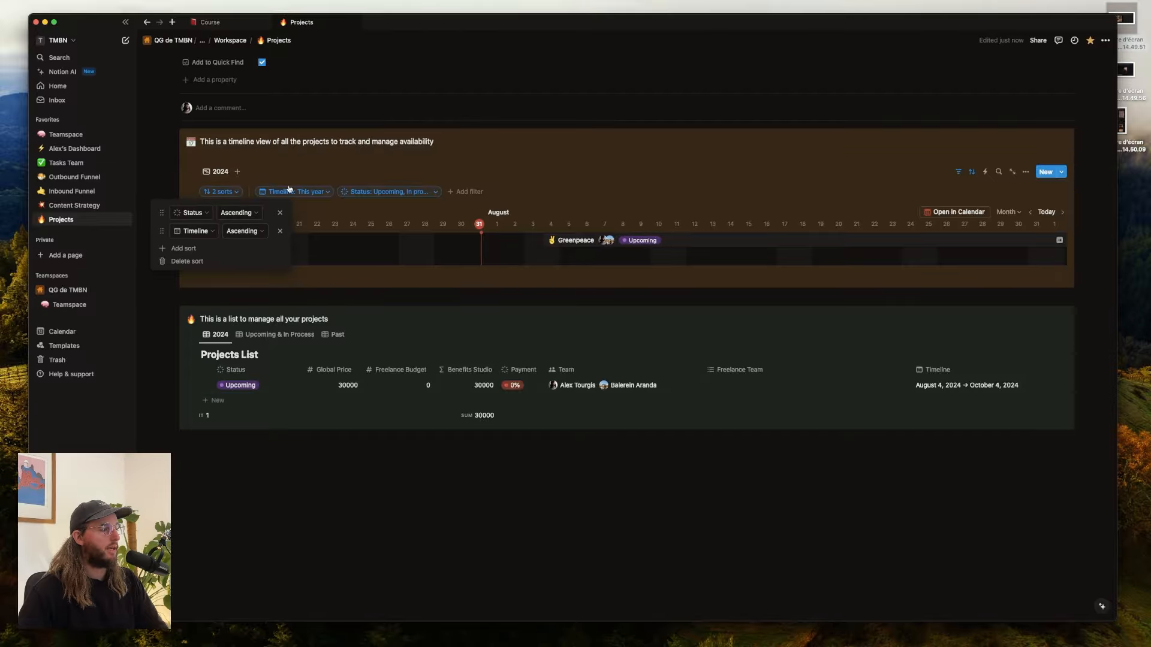
left_click(299, 171)
left_click(301, 191)
left_click(299, 183)
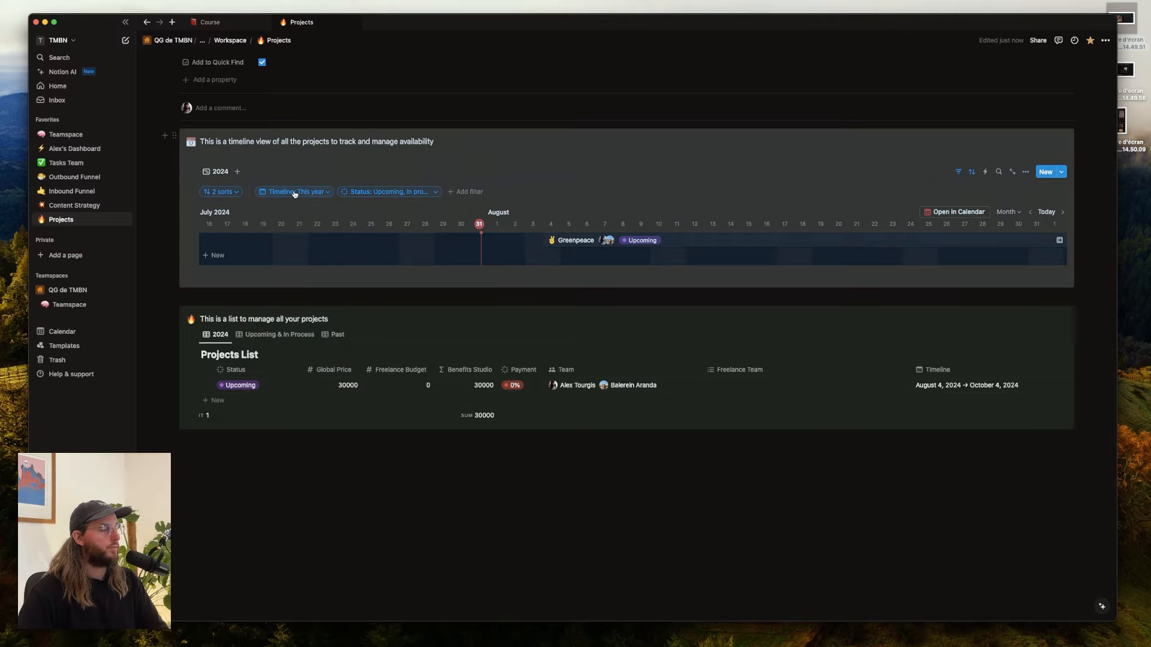
left_click(294, 193)
left_click(296, 192)
left_click(296, 192)
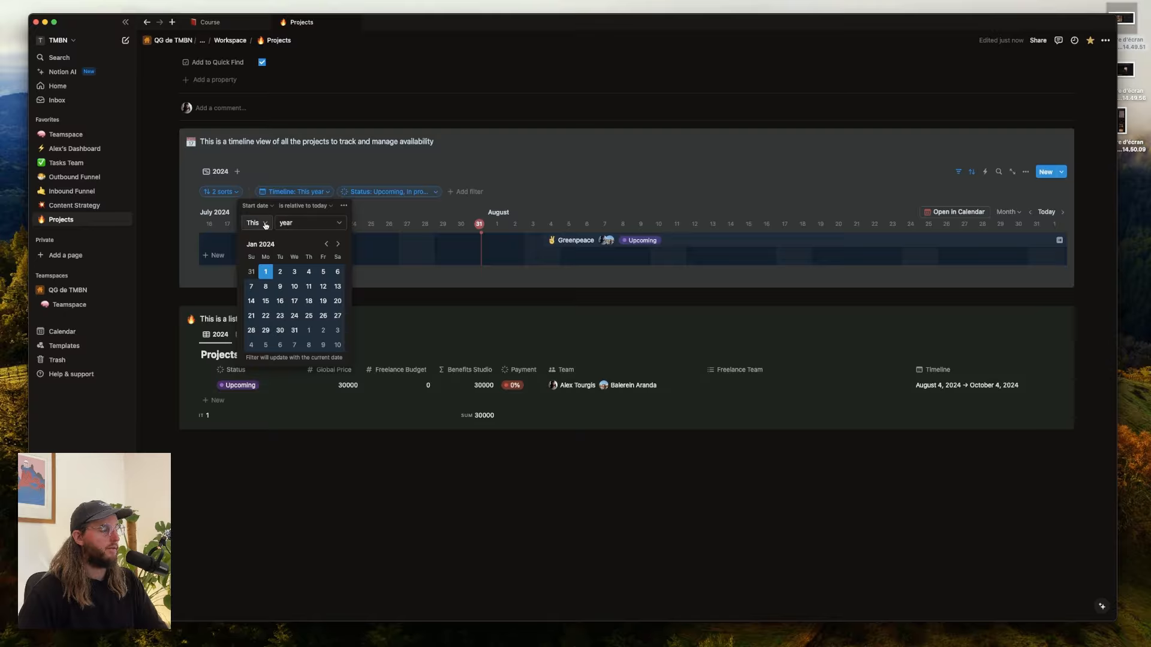
left_click(301, 223)
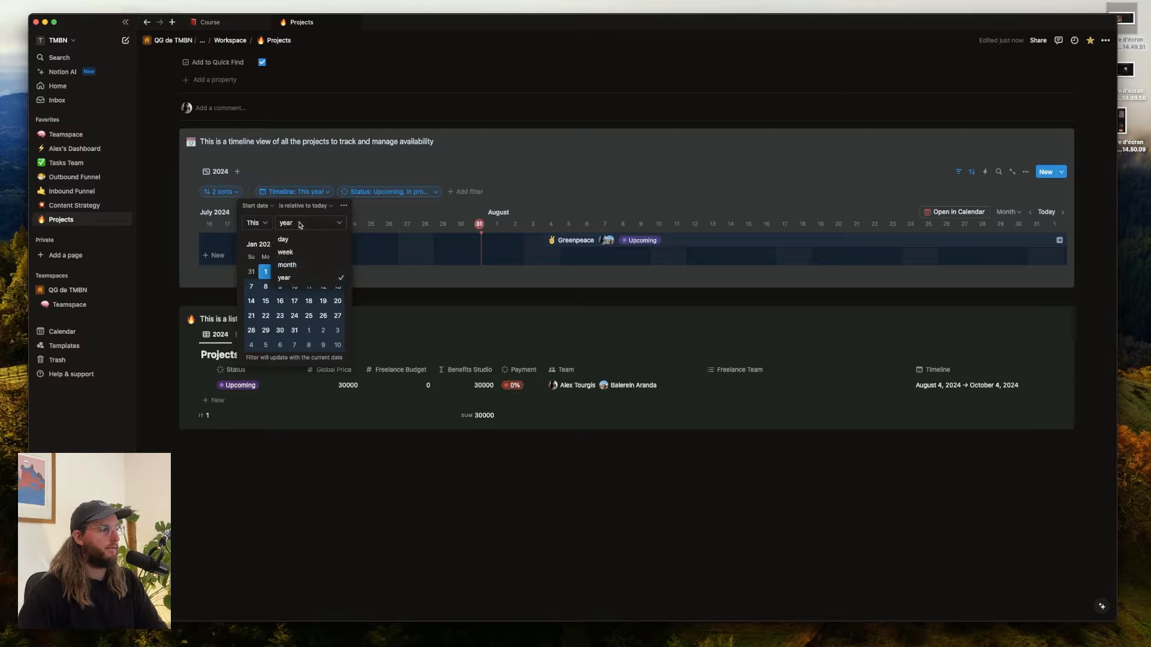
left_click(410, 193)
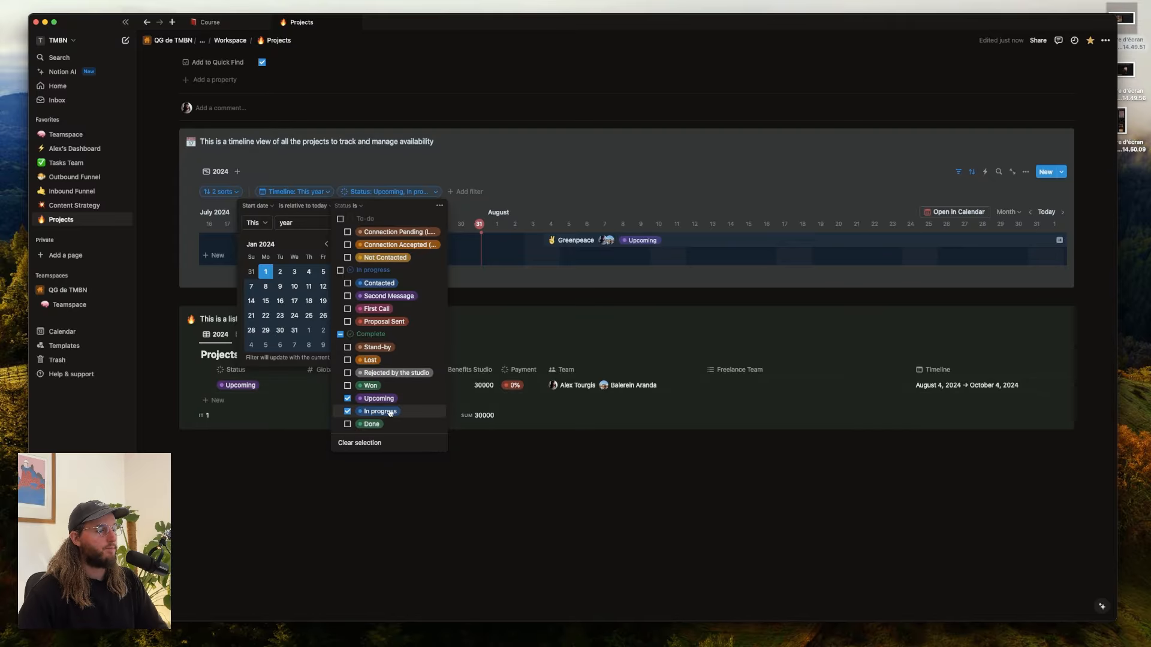
left_click(481, 480)
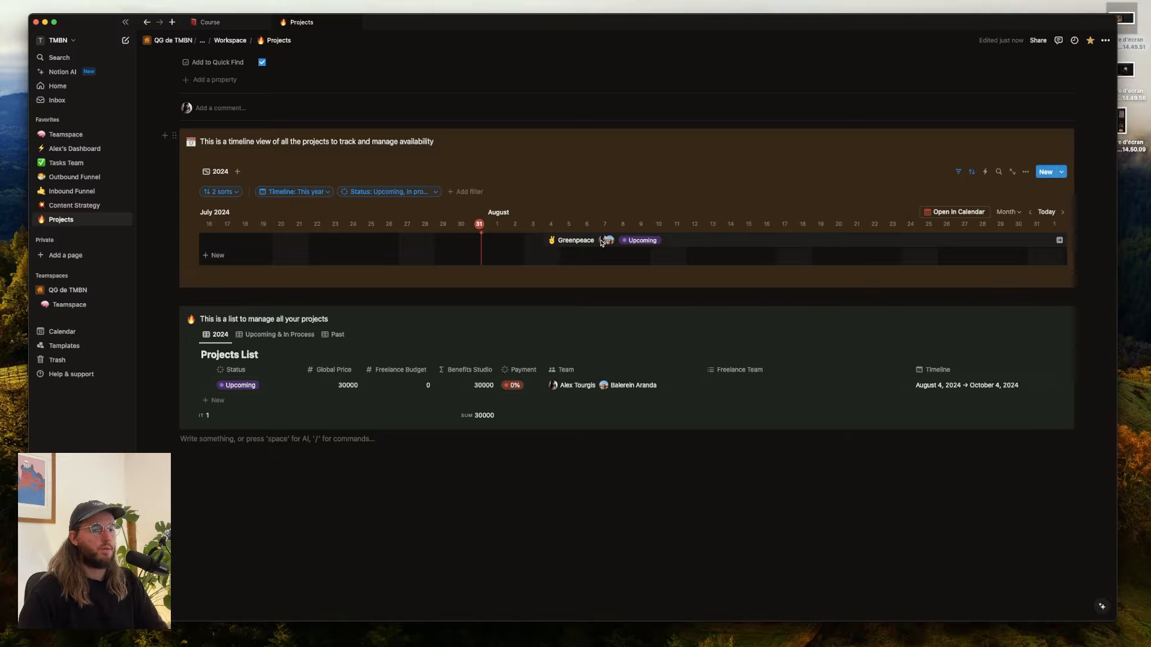
scroll(602, 242, "right", 3)
scroll(603, 241, "left", 3)
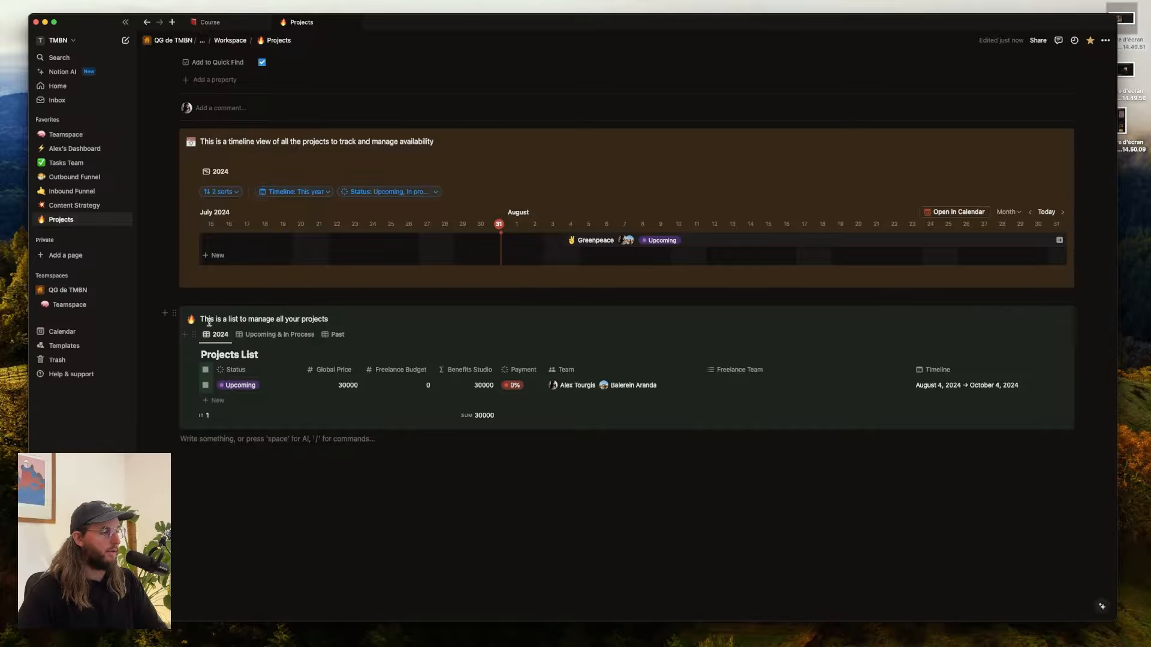
- Check which statuses the Status filter includes in the 2024 table view of the Projects List
left_click(958, 335)
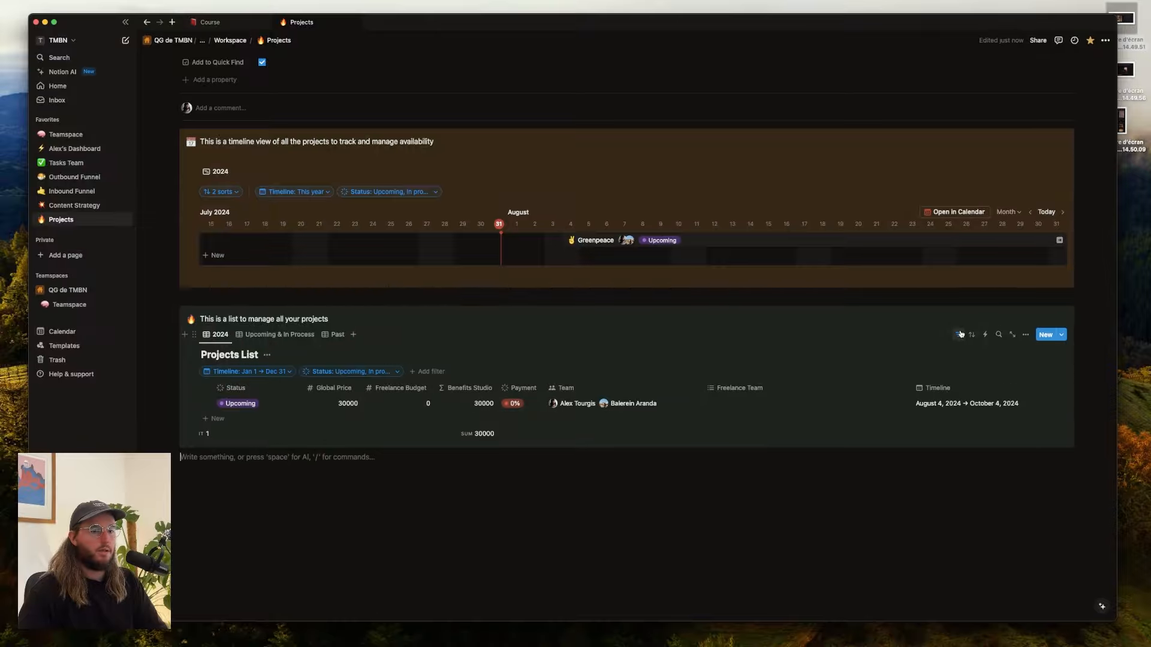
left_click(338, 372)
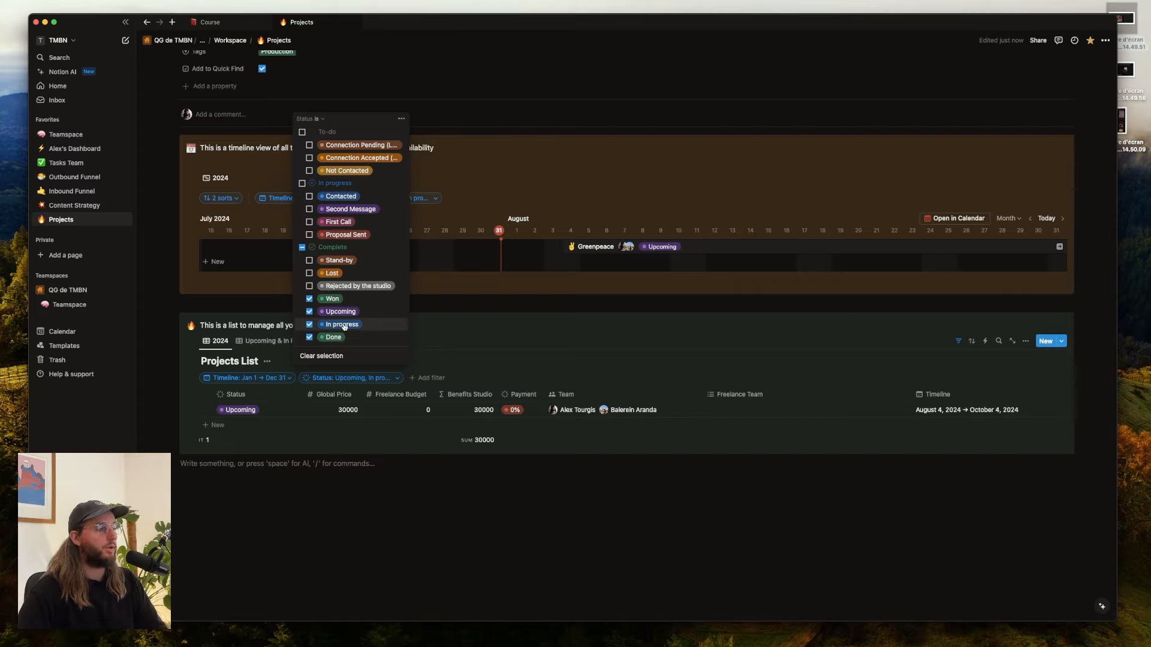
left_click(347, 448)
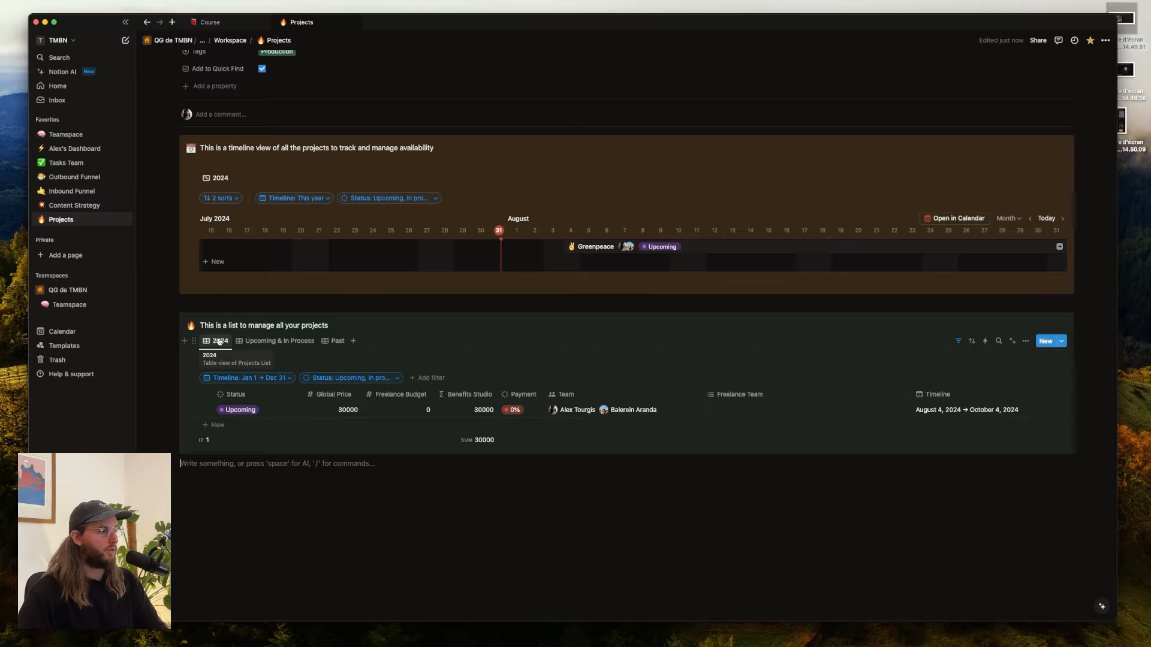
- Review the Upcoming & In Process and Past views of the Projects List, and check the Past view's Status filter
left_click(267, 341)
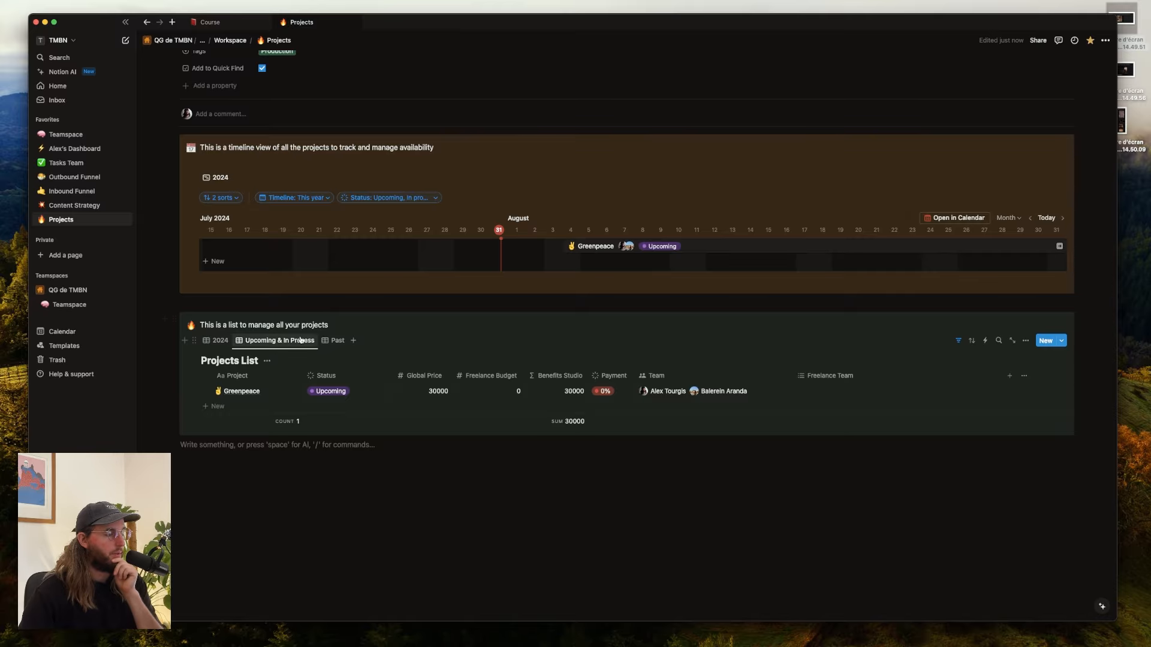
left_click(338, 341)
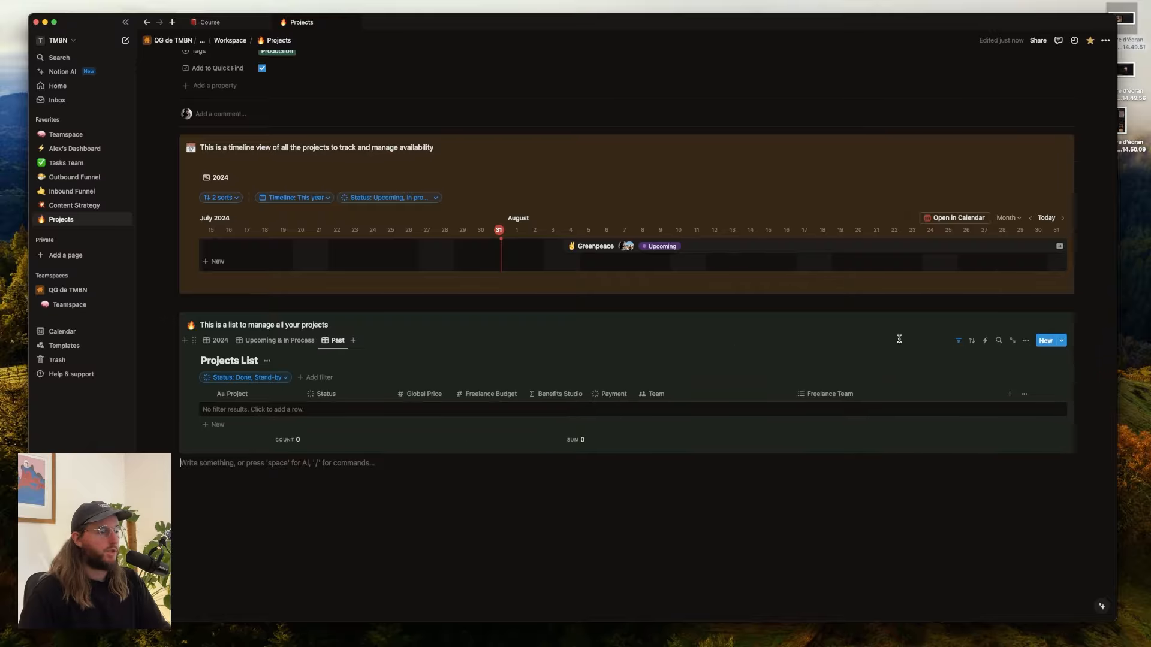
left_click(239, 380)
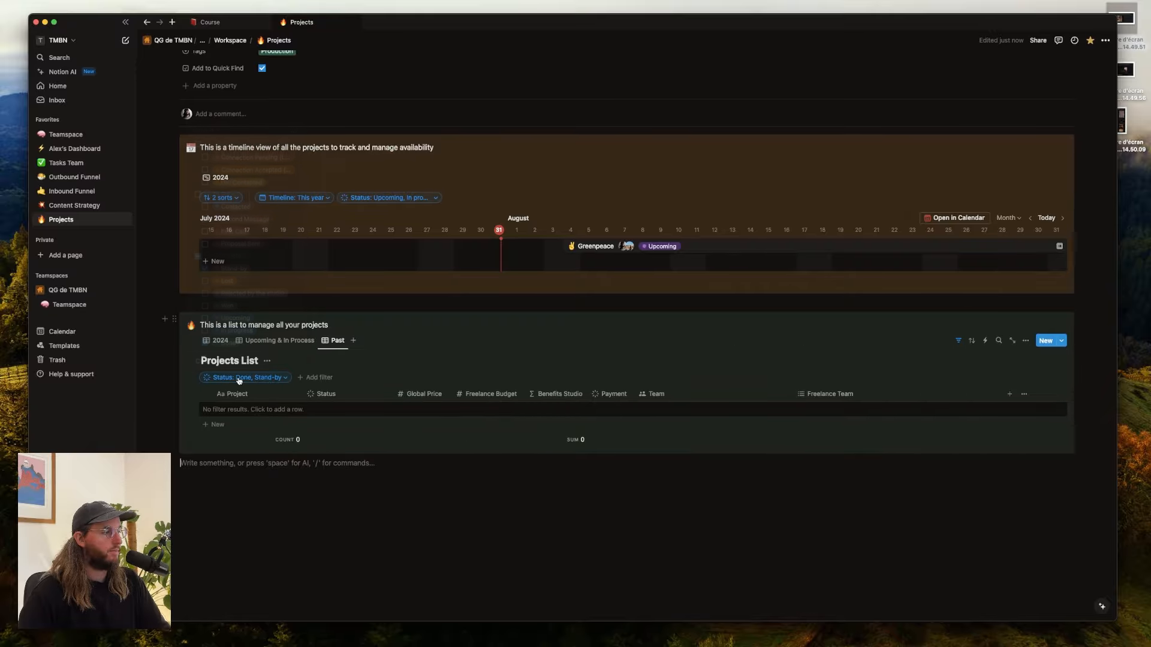
left_click(240, 378)
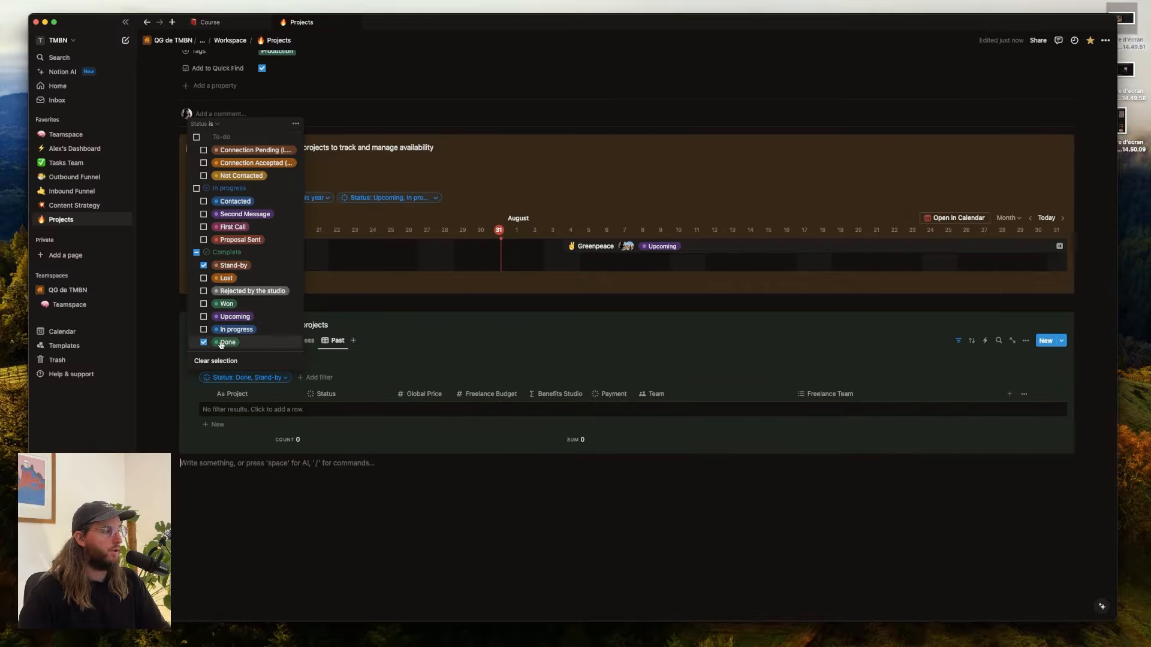
left_click(171, 350)
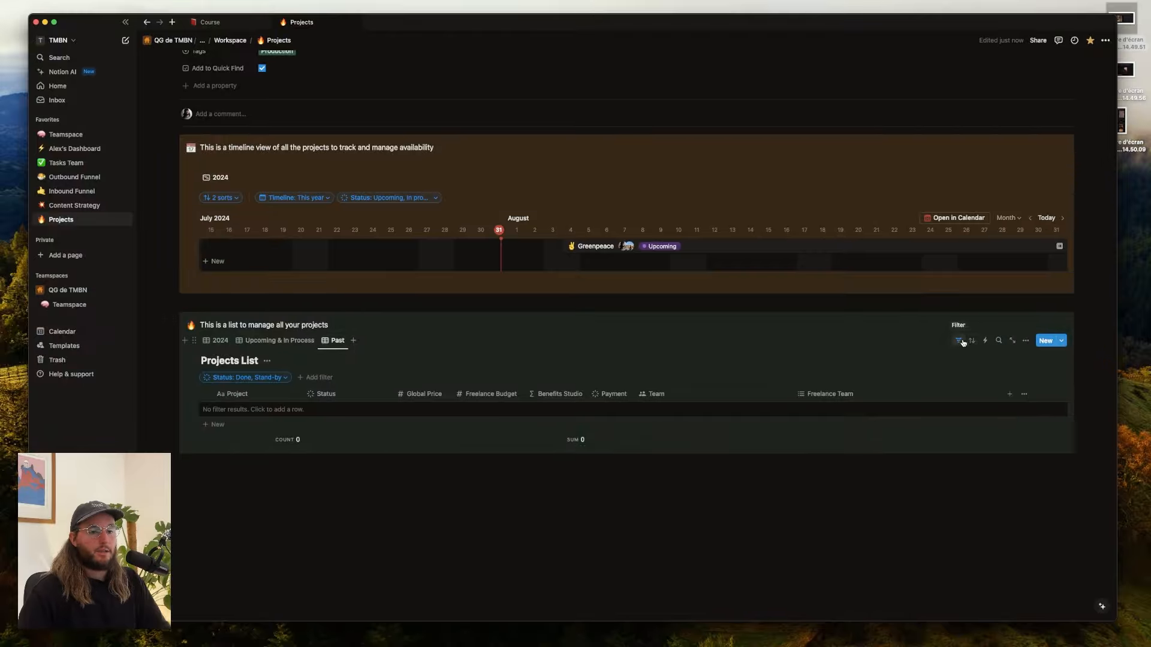
- Add a Timeline filter to the Past view for start dates before December 31, 2023, and save it for everyone
left_click(313, 379)
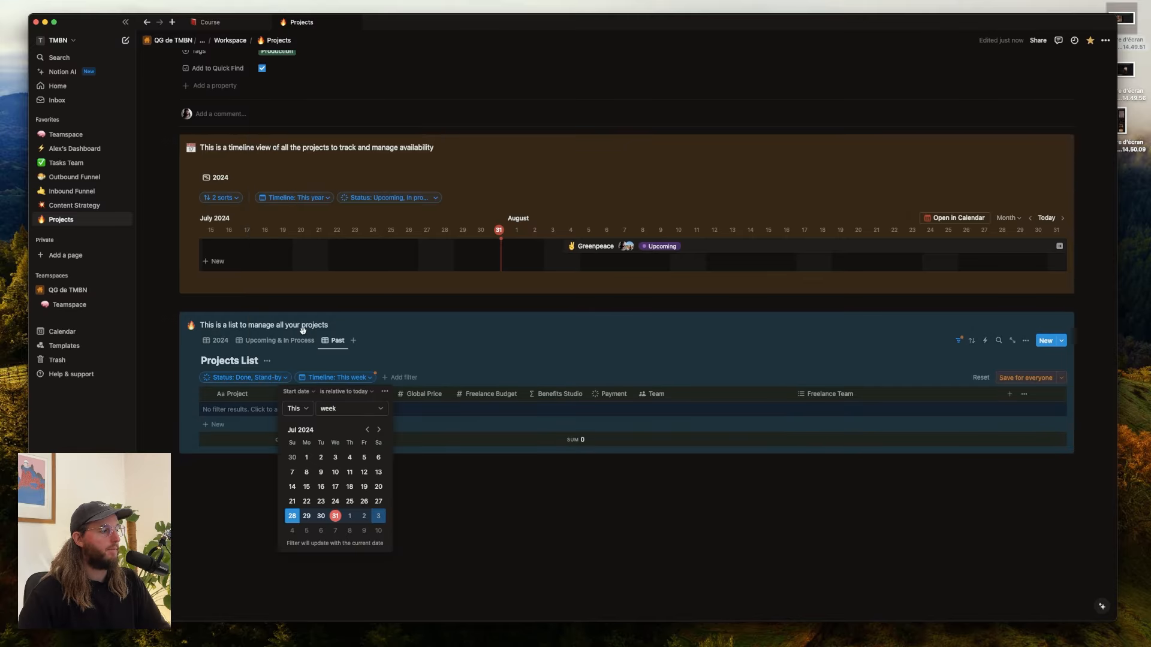
left_click(319, 393)
left_click(319, 392)
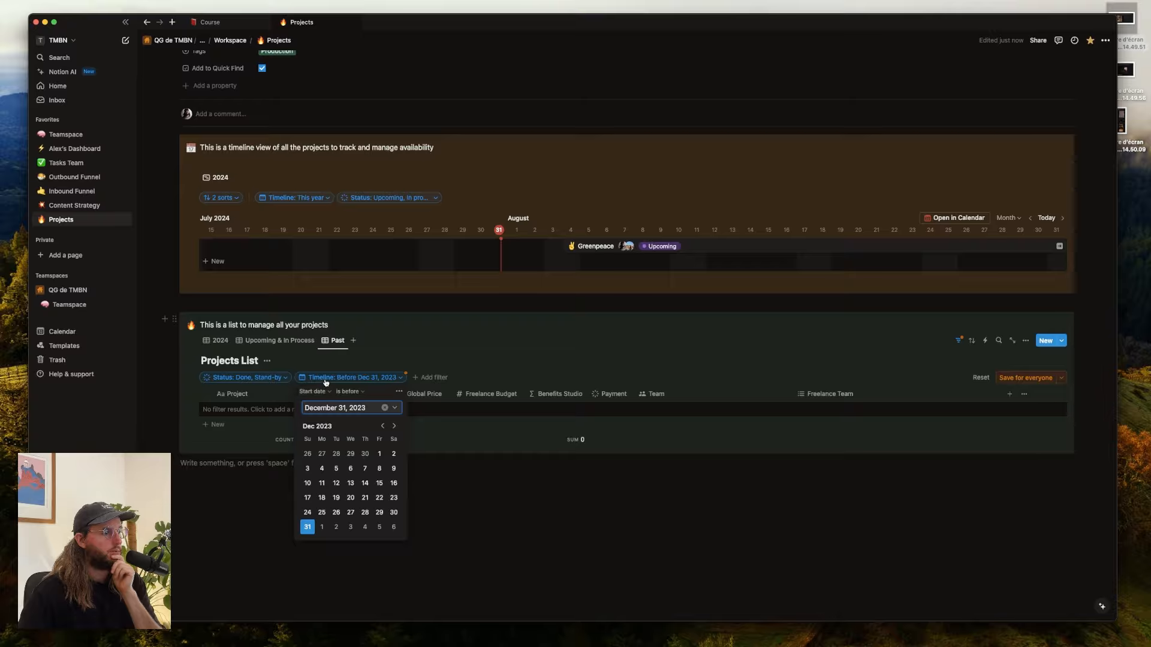
key("Escape")
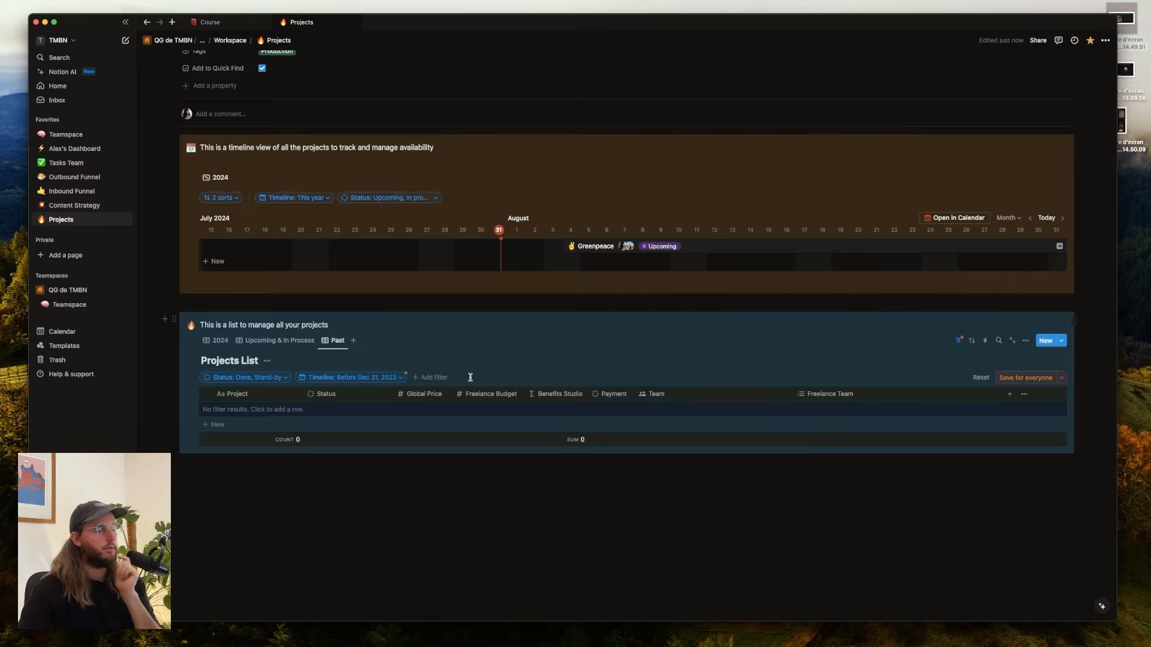
left_click(442, 496)
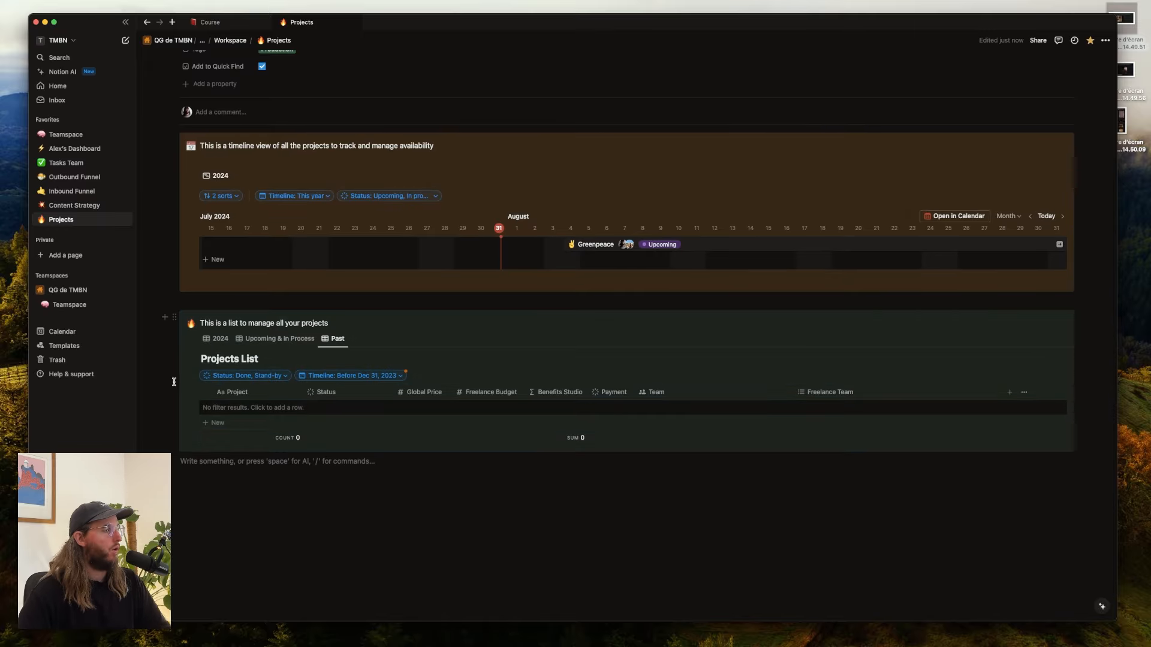
scroll(170, 384, "down", 1)
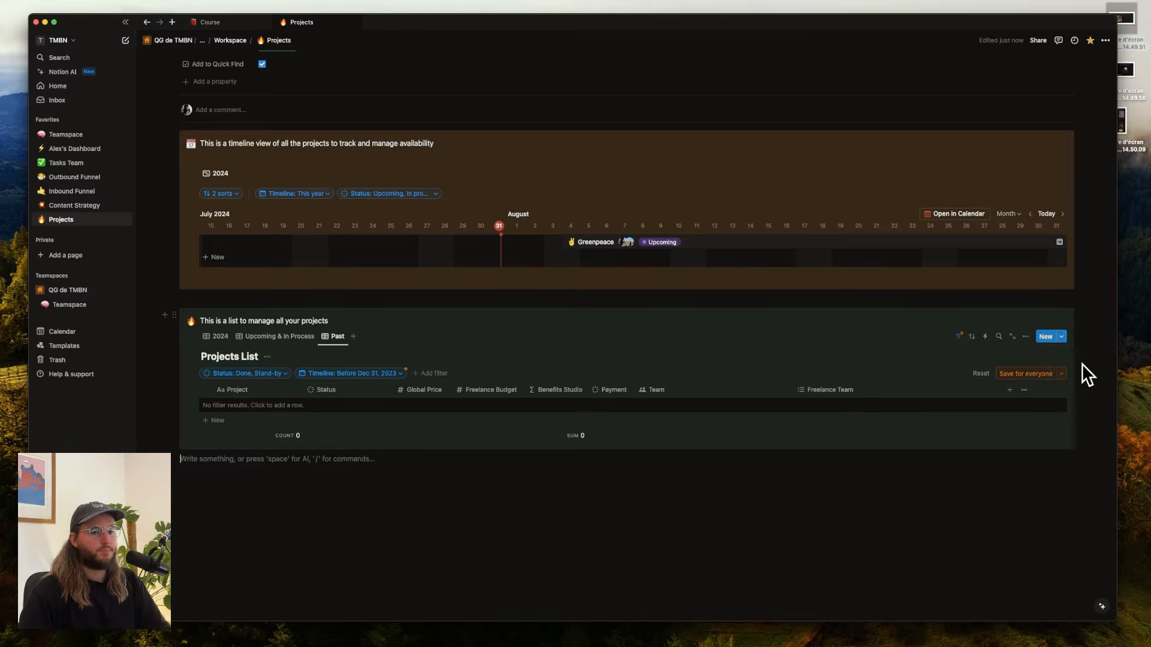
left_click(1026, 374)
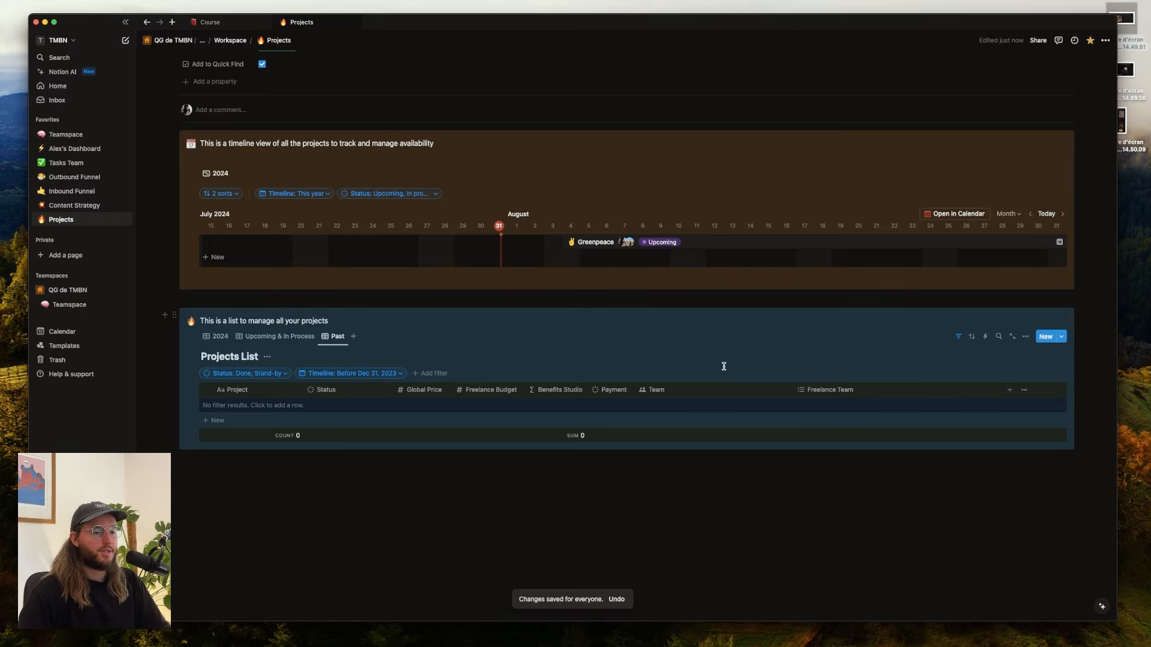
- Look through the 2024, Upcoming & In Process and Past views of the Projects List
left_click(211, 341)
left_click(273, 339)
left_click(339, 338)
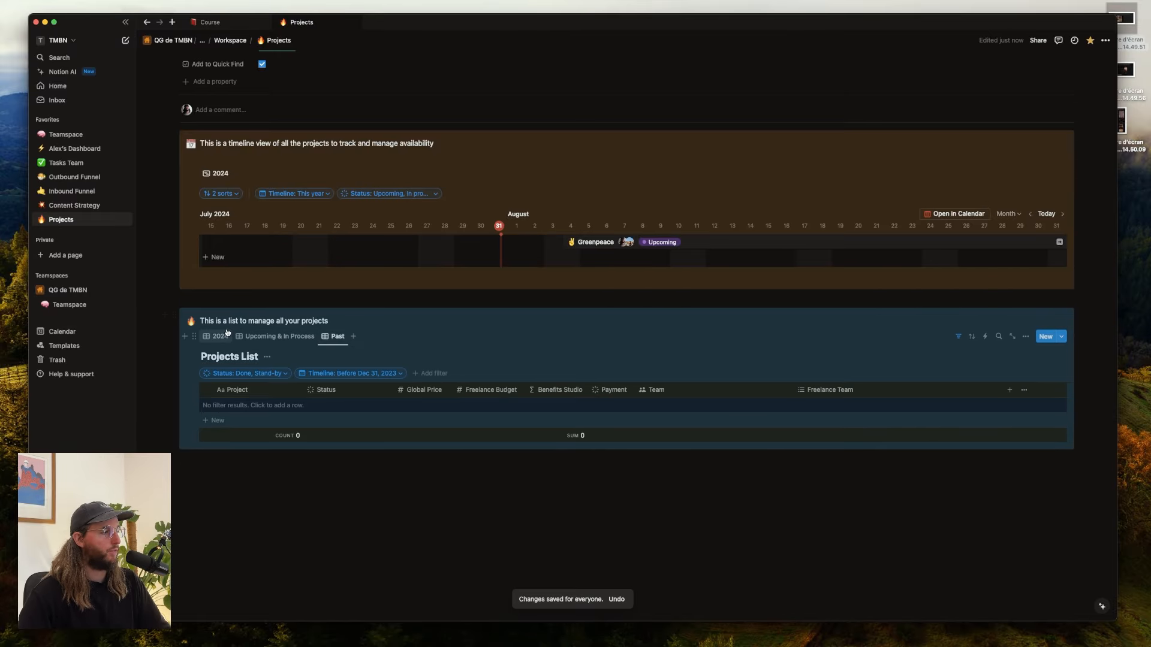
left_click(274, 336)
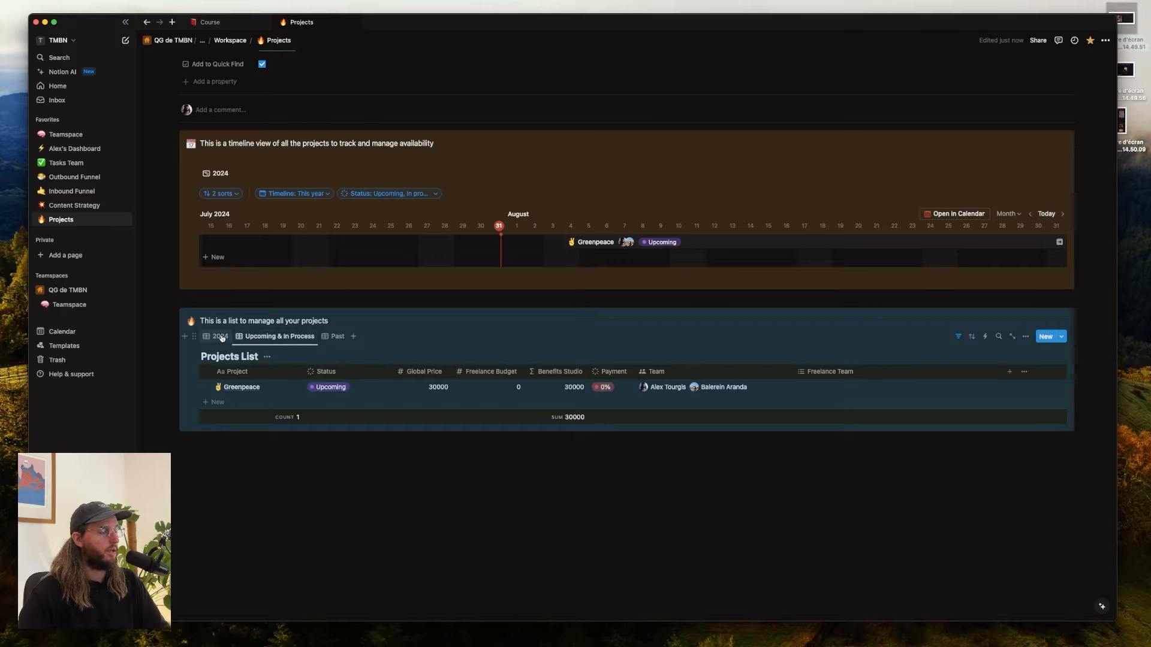
- Apply the Project template to the Greenpeace page from the 2024 list, and set its icon back to the yellow peace-hand emoji
left_click(220, 336)
left_click(287, 407)
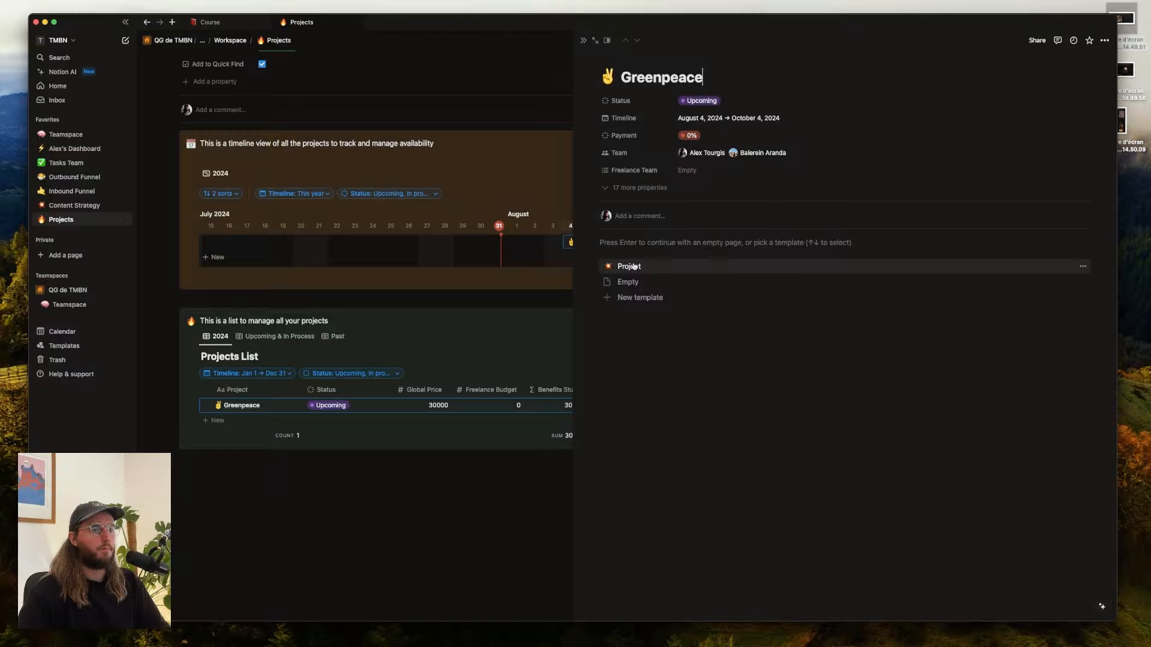
left_click(634, 266)
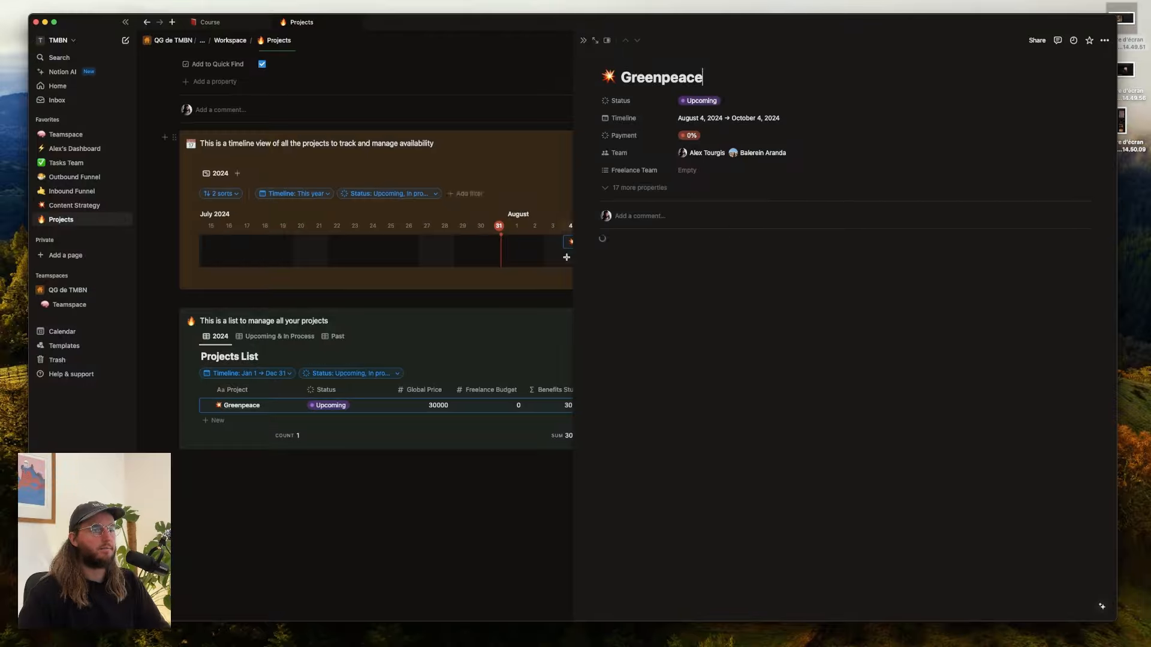
left_click(608, 78)
left_click(529, 153)
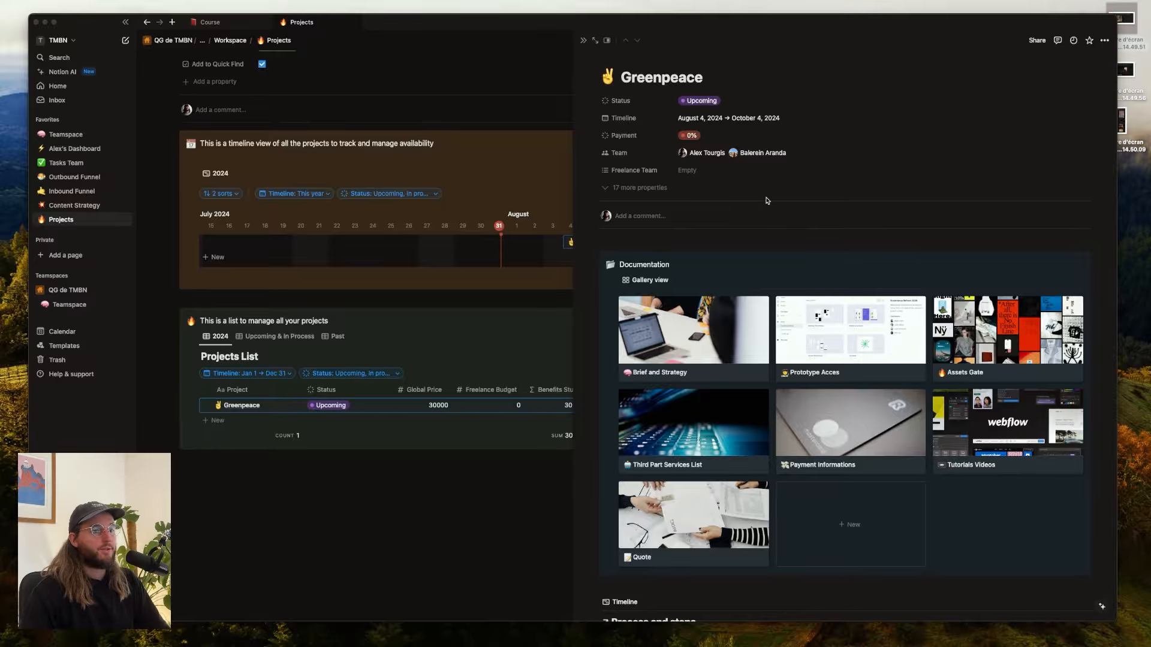
- Look through the Greenpeace page's properties, Documentation gallery, Process and steps timeline, and Project Steps table
scroll(927, 378, "down", 5)
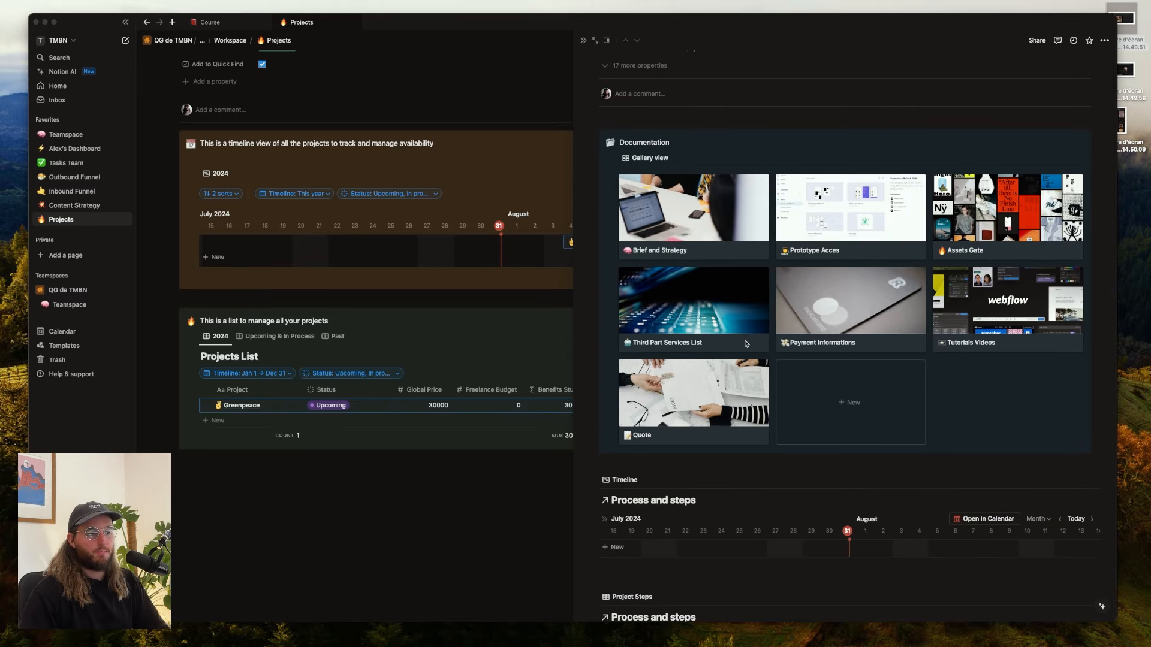
scroll(745, 344, "down", 3)
scroll(745, 340, "up", 7)
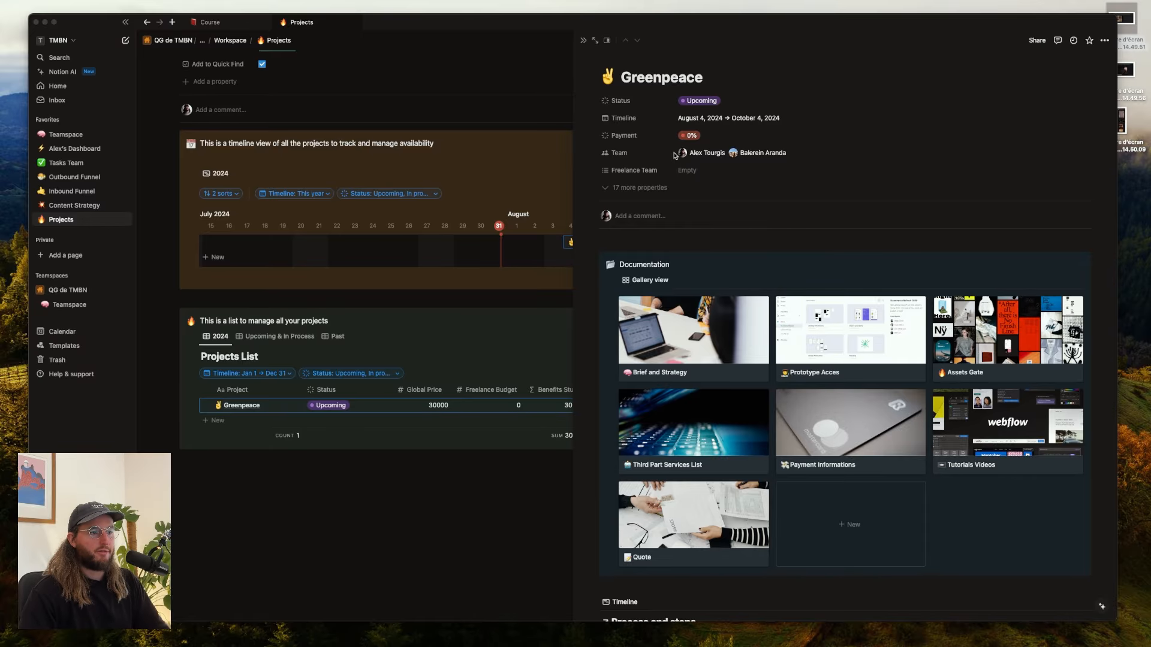
scroll(675, 156, "down", 3)
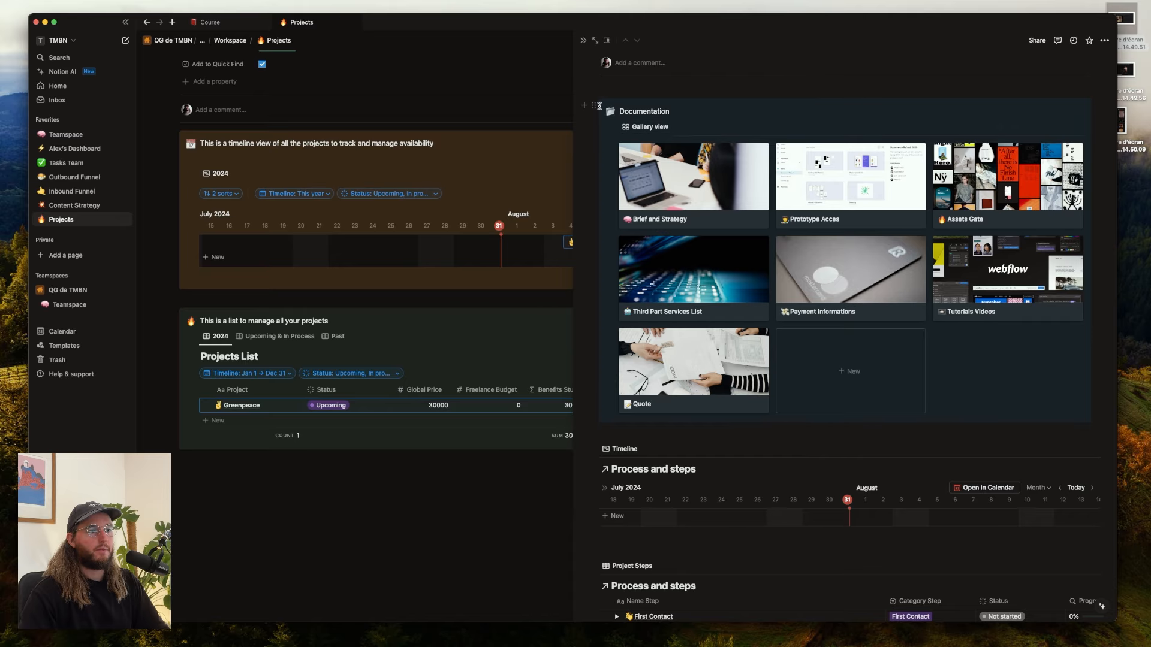
left_click(596, 108)
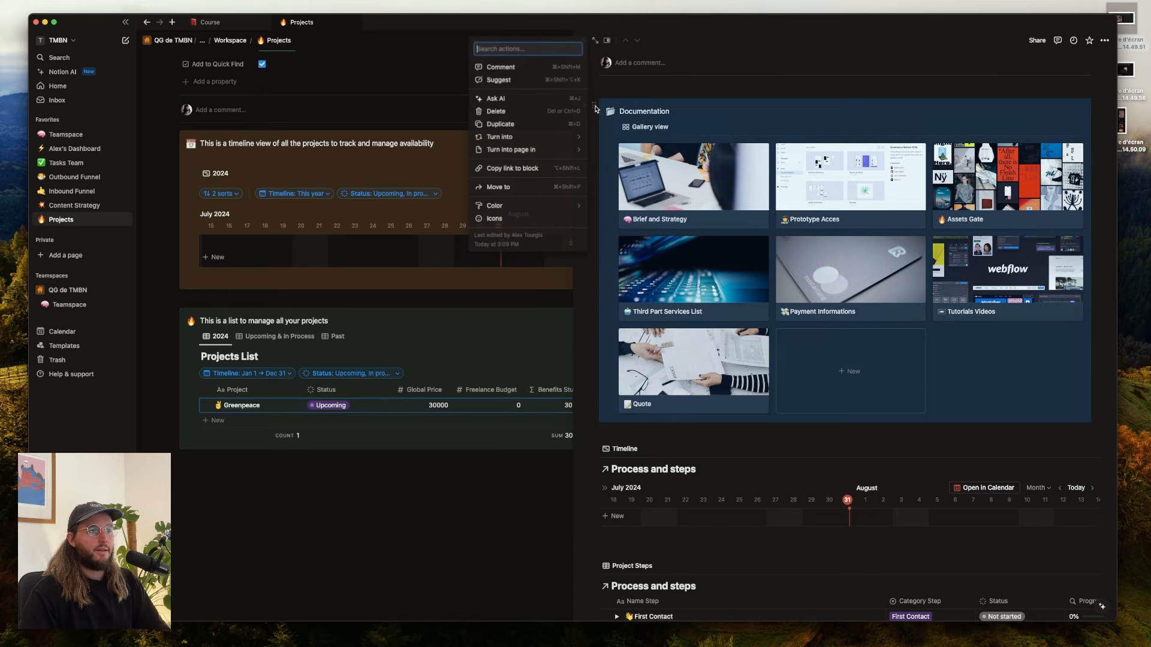
left_click(659, 91)
left_click(590, 137)
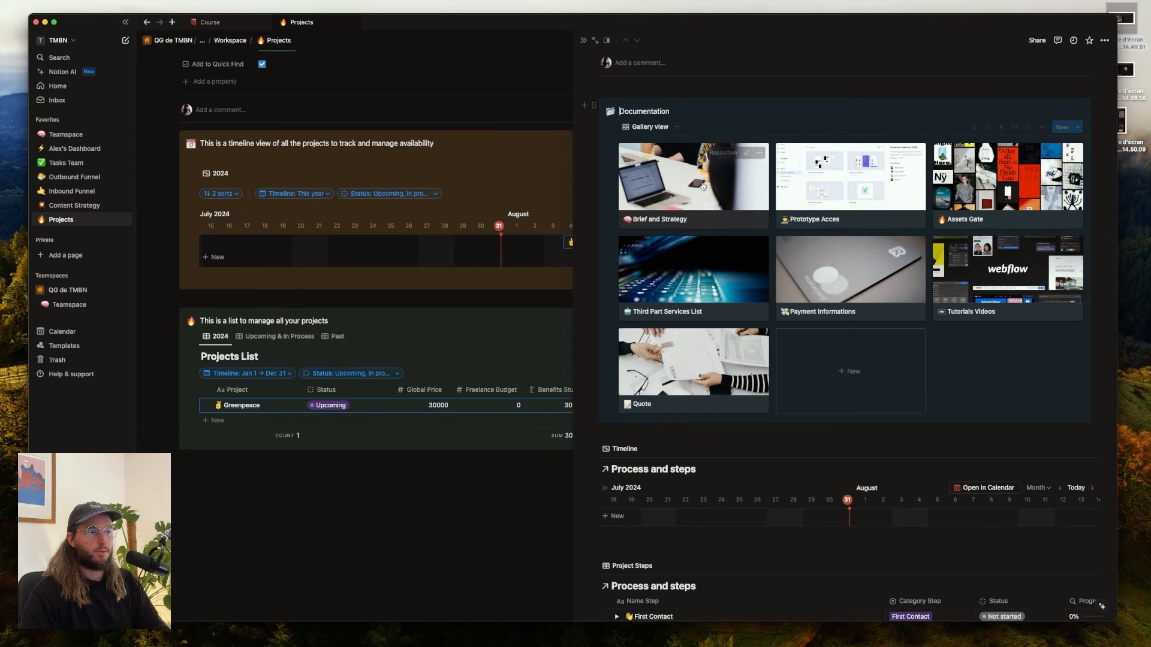
scroll(607, 164, "down", 1)
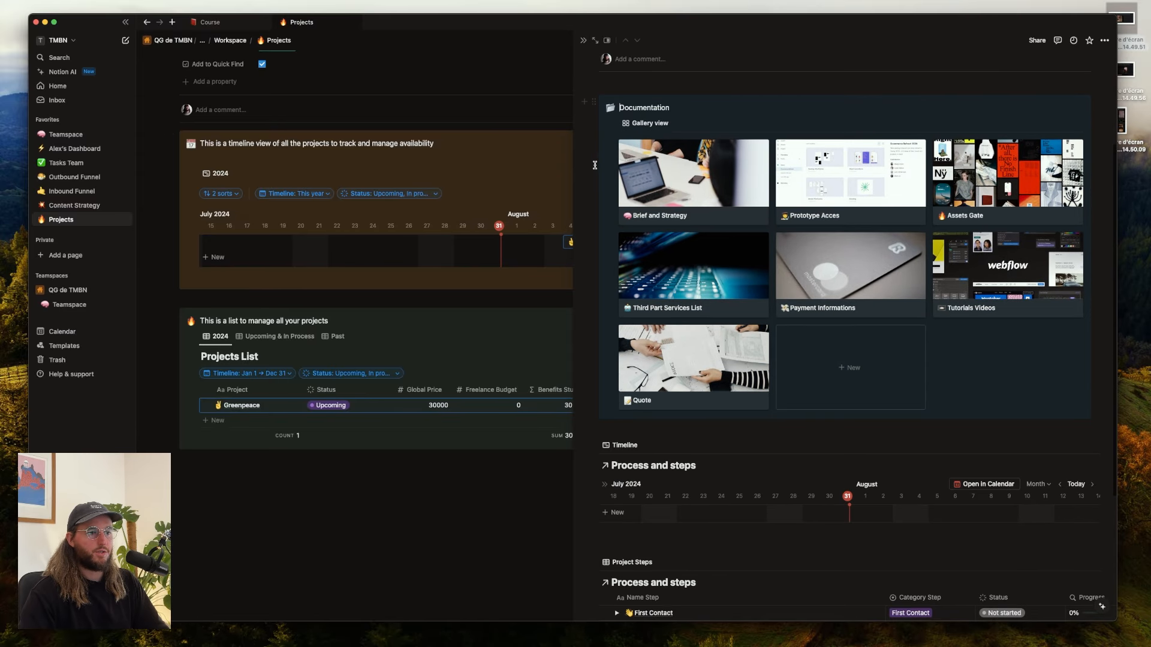
scroll(795, 262, "down", 5)
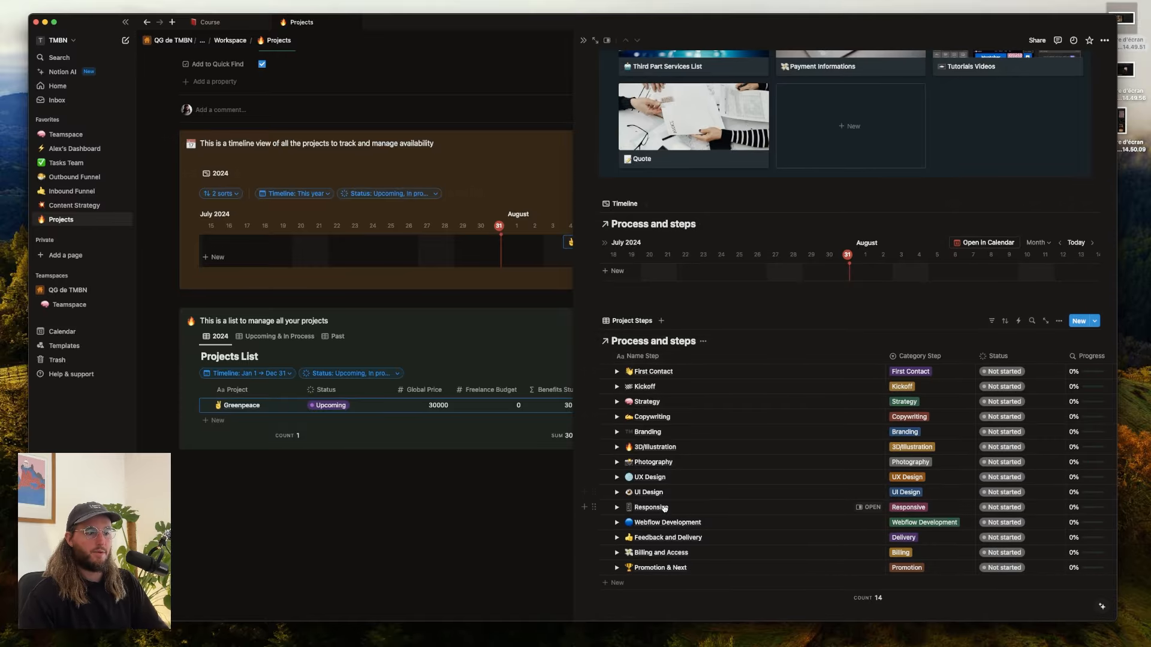
scroll(677, 194, "up", 4)
scroll(677, 194, "up", 3)
scroll(677, 194, "down", 7)
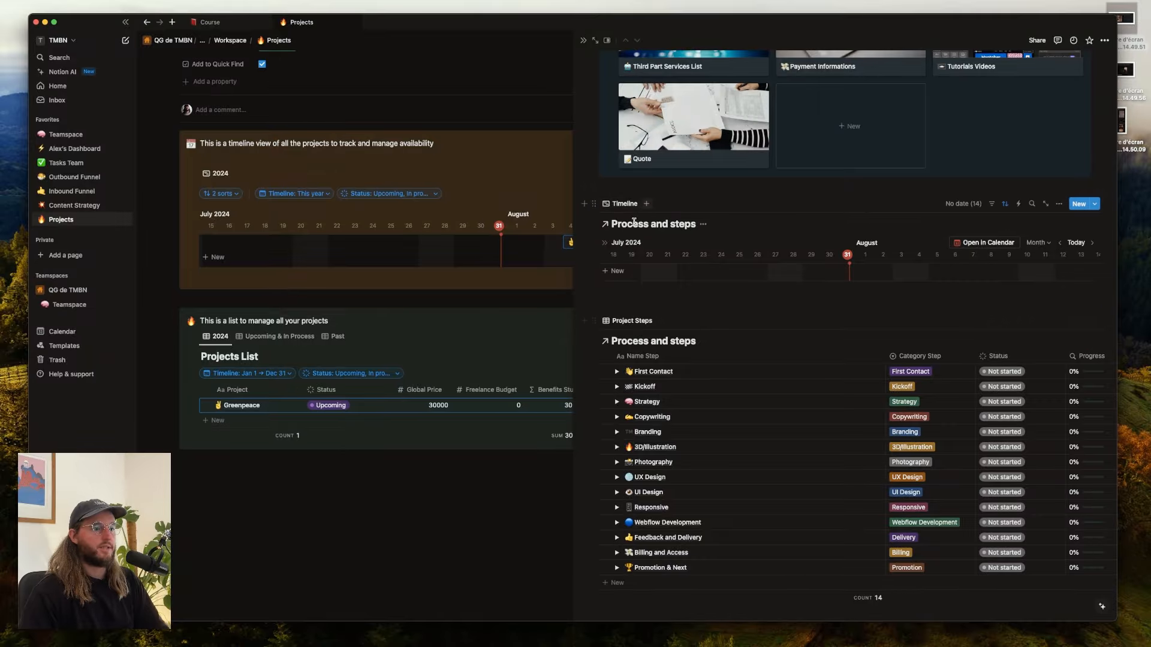
scroll(613, 298, "up", 6)
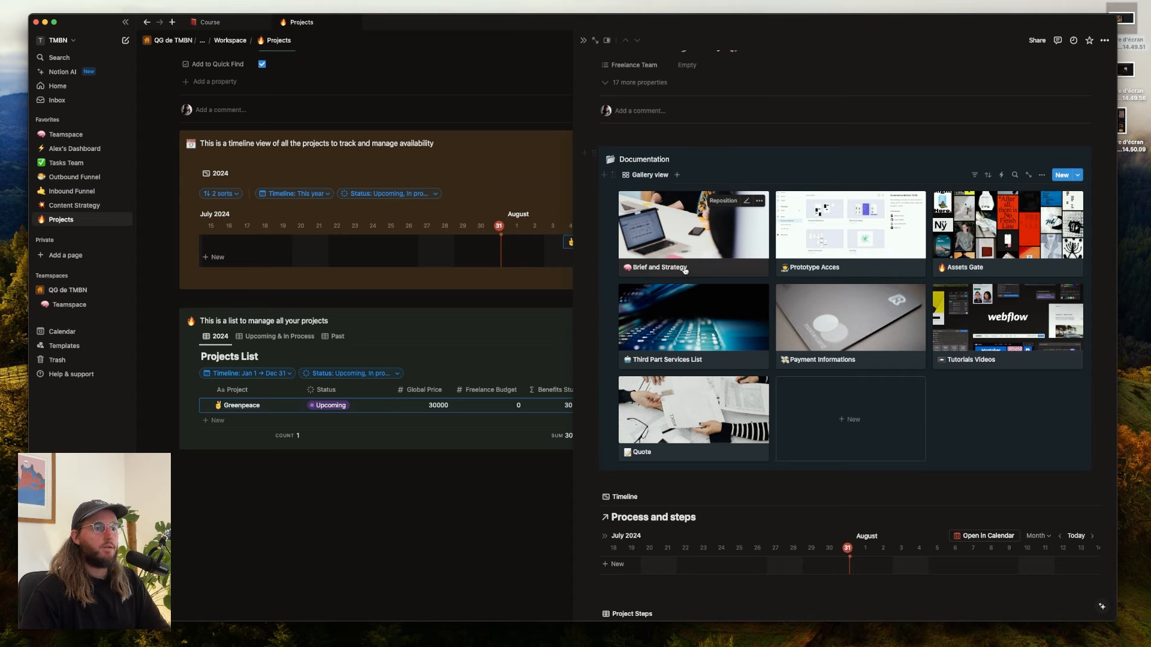
- Read the Brief and Strategy questions and the Prototype Acces page from the Documentation gallery
left_click(681, 217)
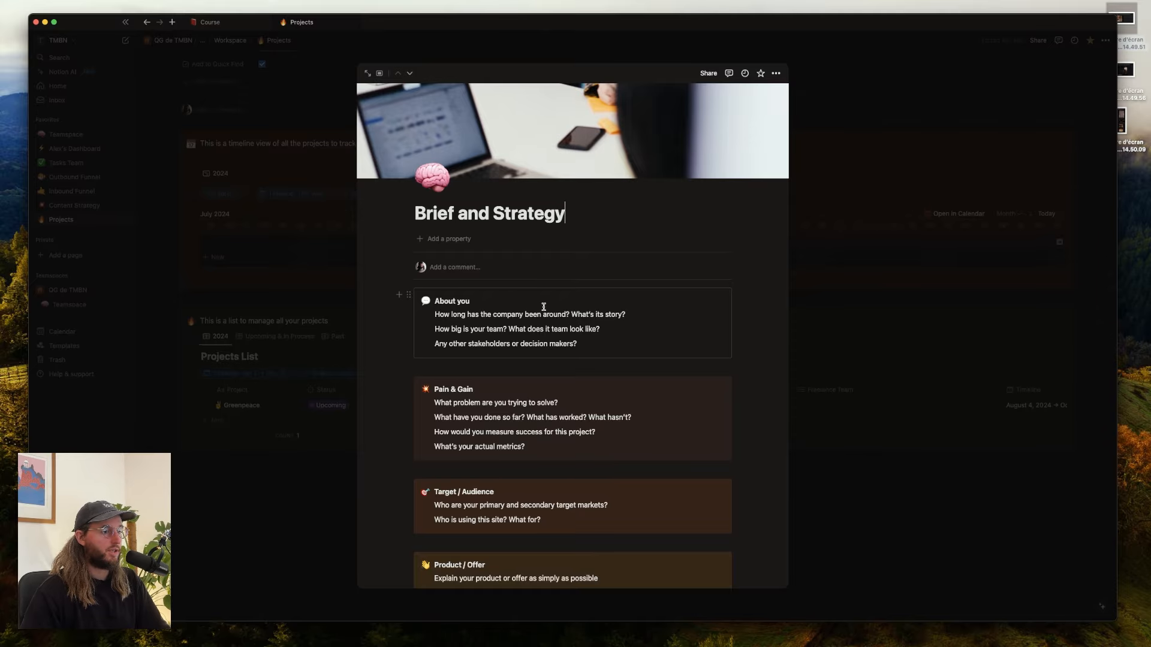
scroll(544, 307, "down", 5)
scroll(544, 307, "down", 1)
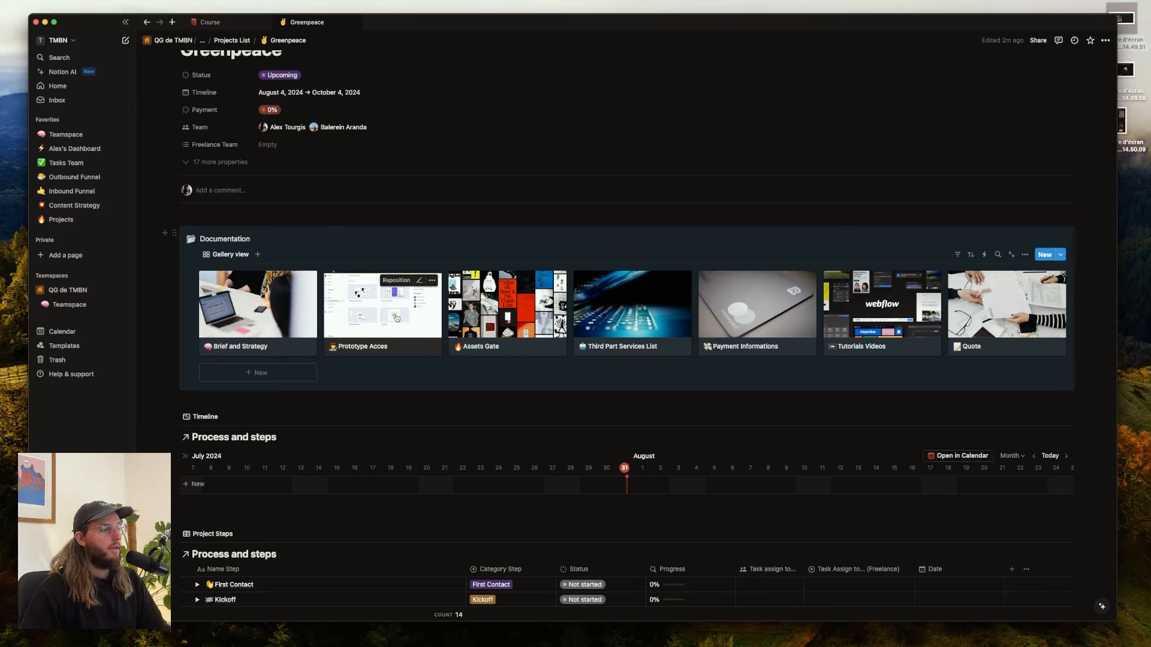
left_click(396, 318)
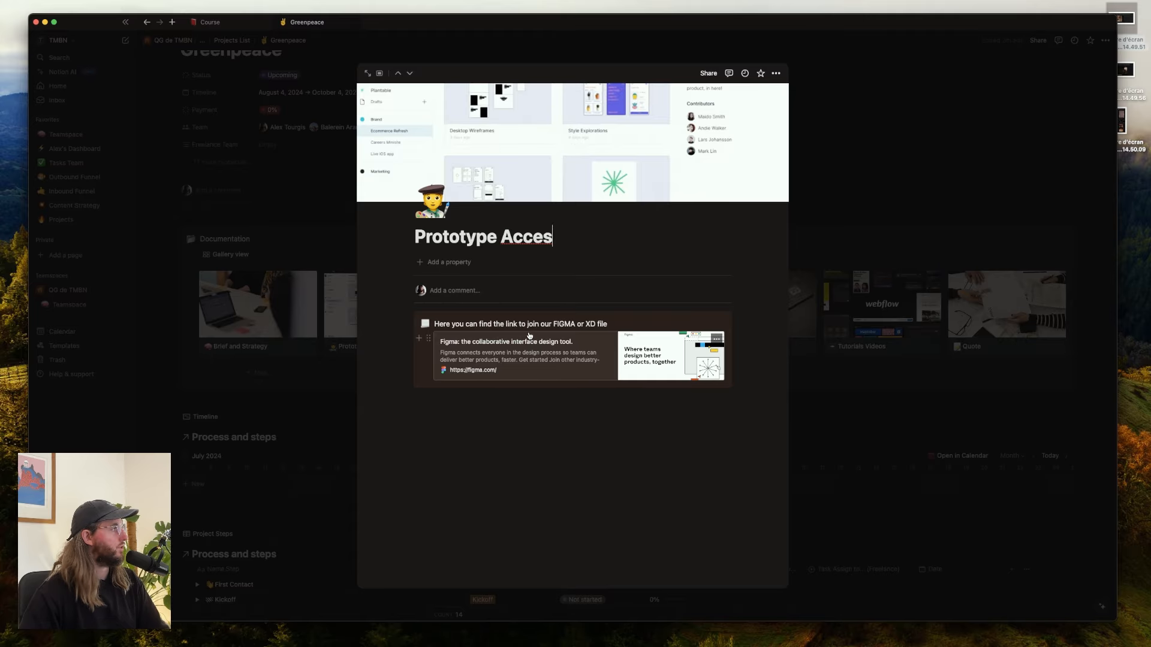
key("Escape")
- Open the Assets Gate page and delete the 3D Assets and Illustrations rows from its table
left_click(512, 330)
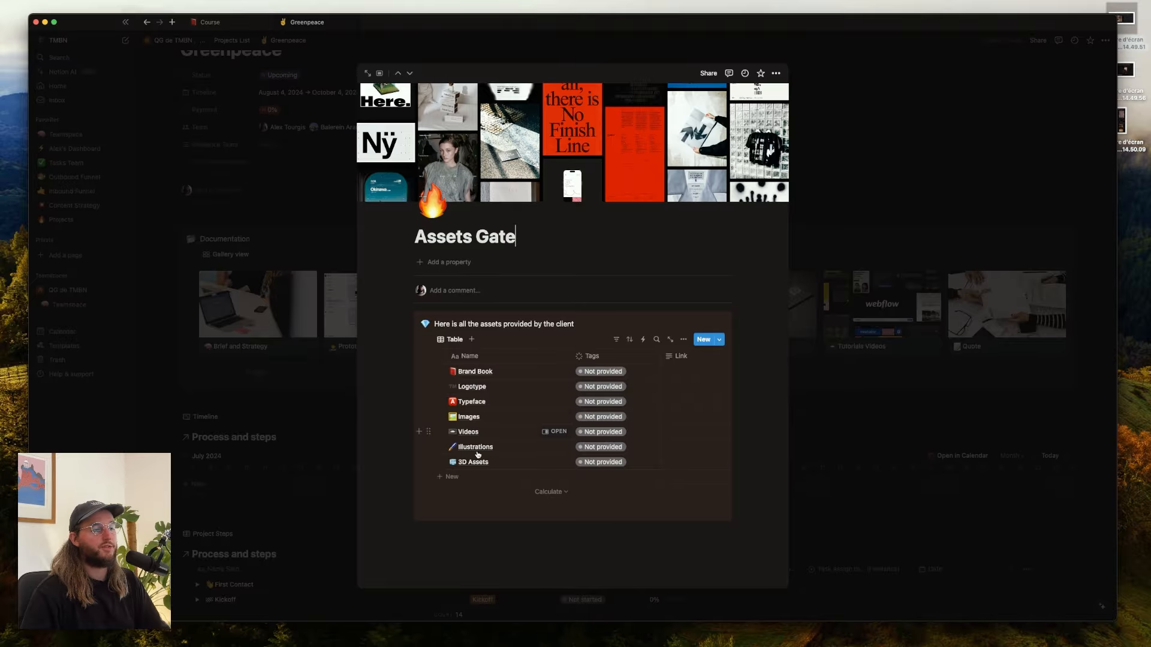
left_click(610, 368)
key("Escape")
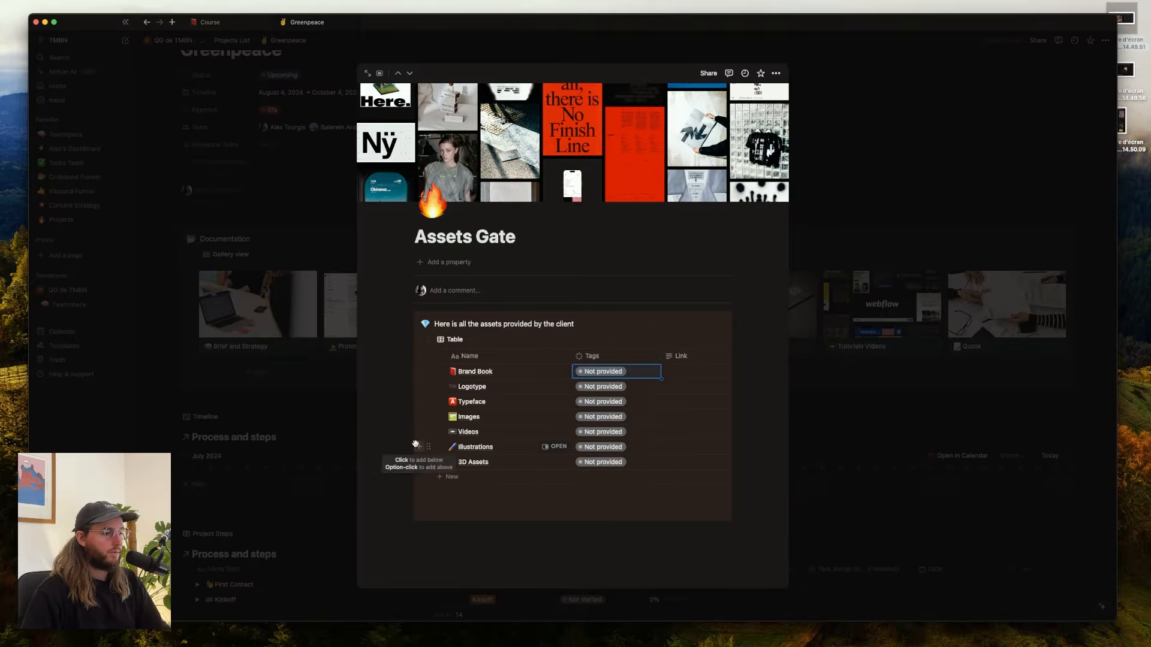
right_click(479, 462)
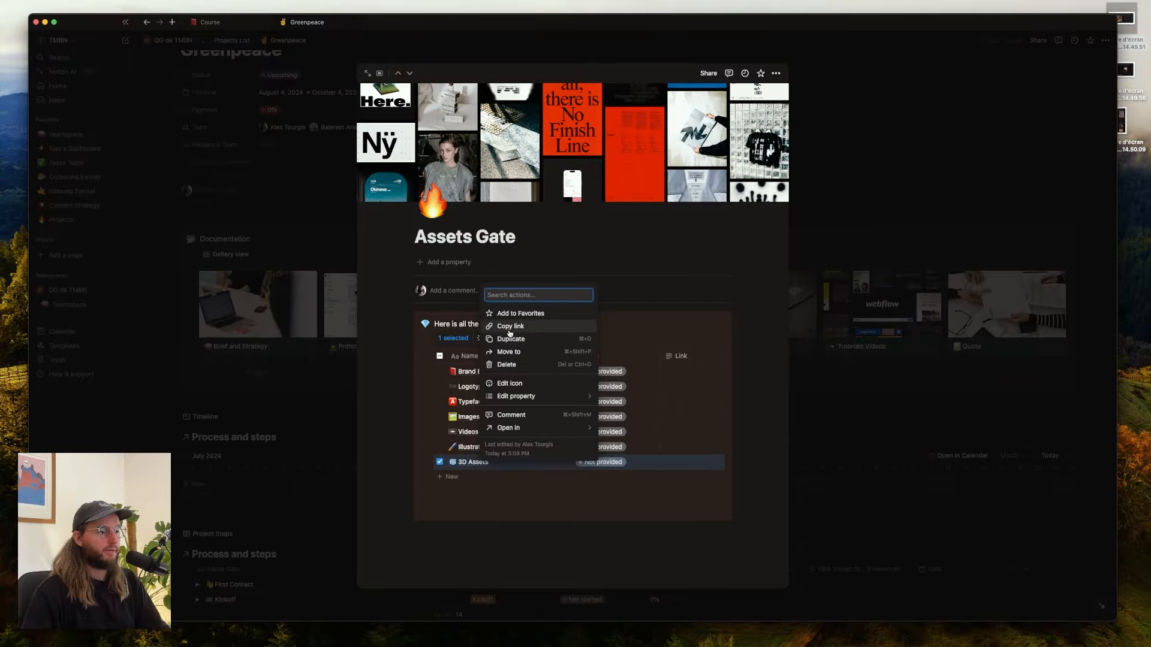
left_click(509, 364)
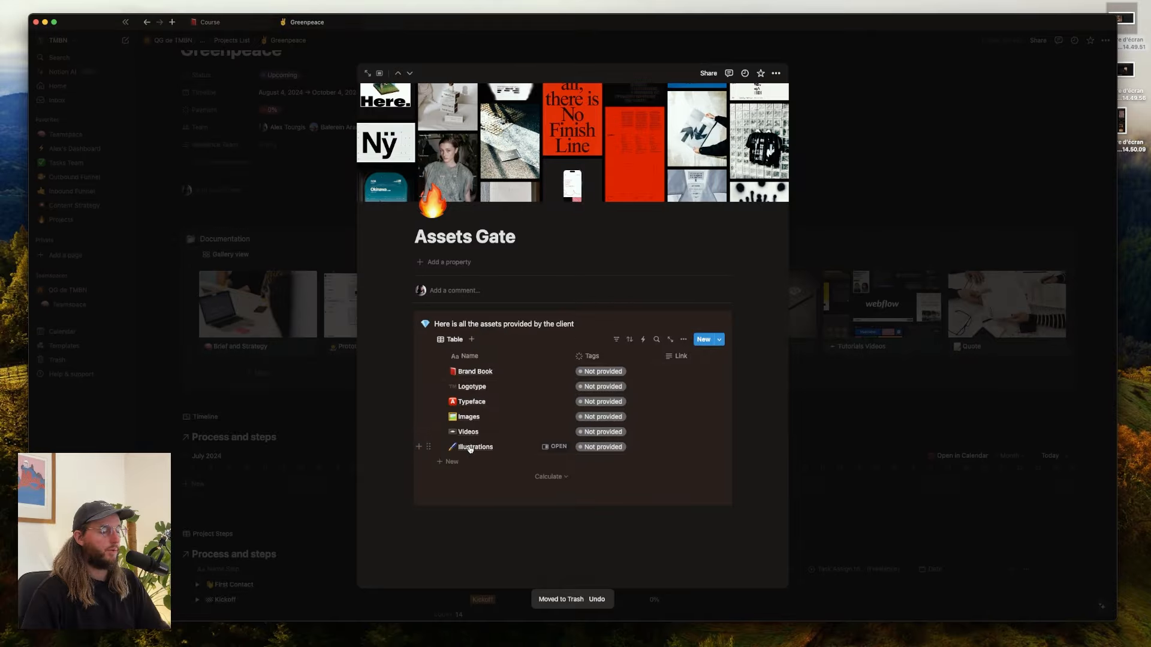
right_click(474, 446)
left_click(504, 346)
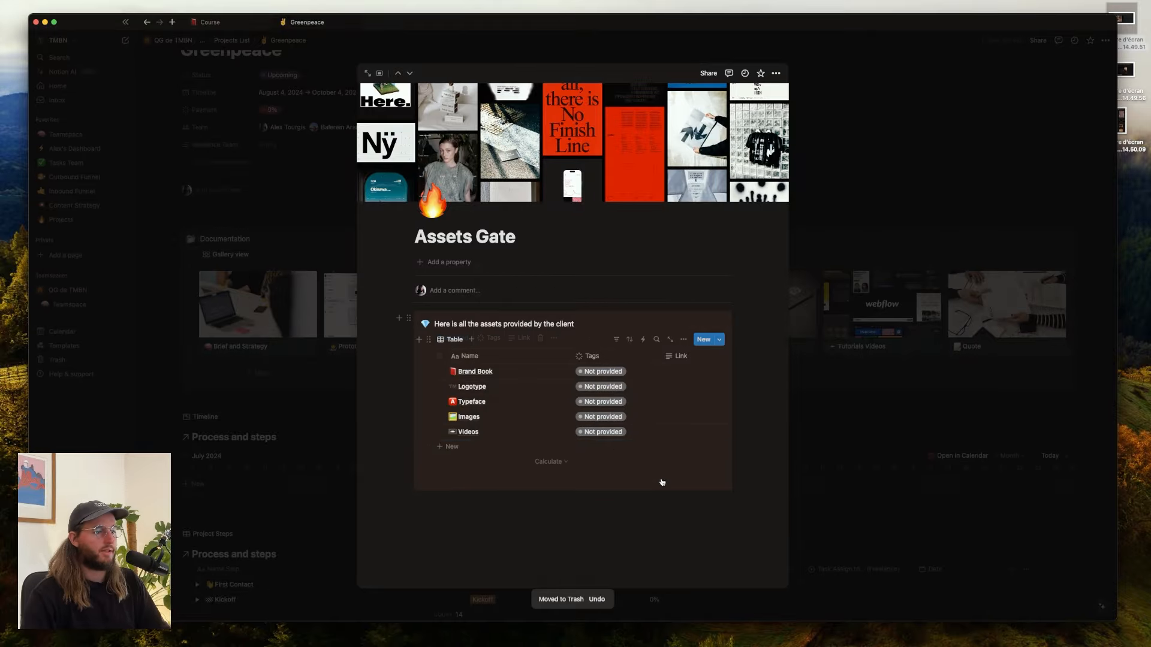
- Set the Videos asset's tag to Provided and open its Link cell
left_click(601, 434)
left_click(584, 428)
left_click(612, 435)
left_click(460, 438)
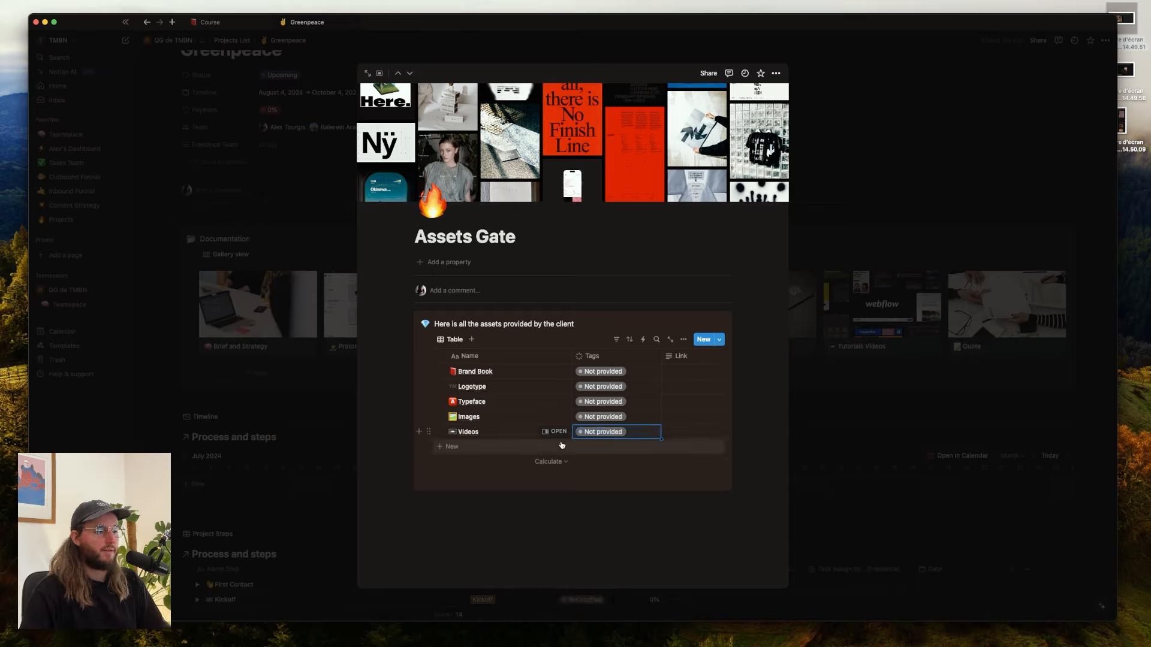
scroll(569, 435, "right", 3)
scroll(580, 432, "left", 3)
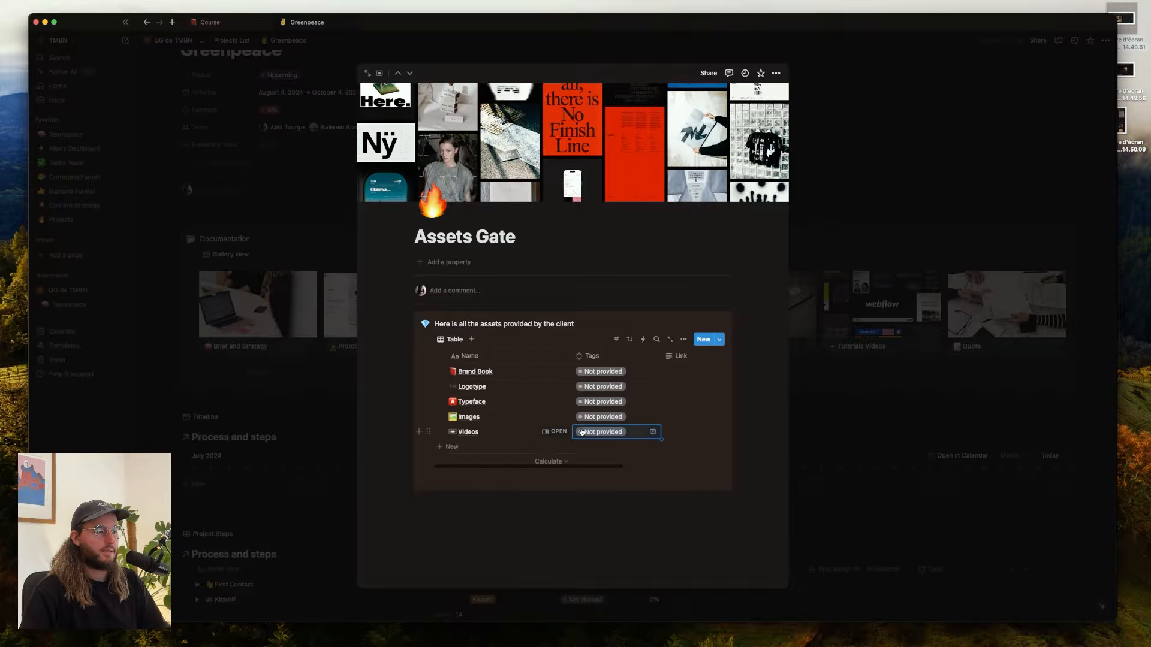
left_click(582, 432)
left_click(600, 492)
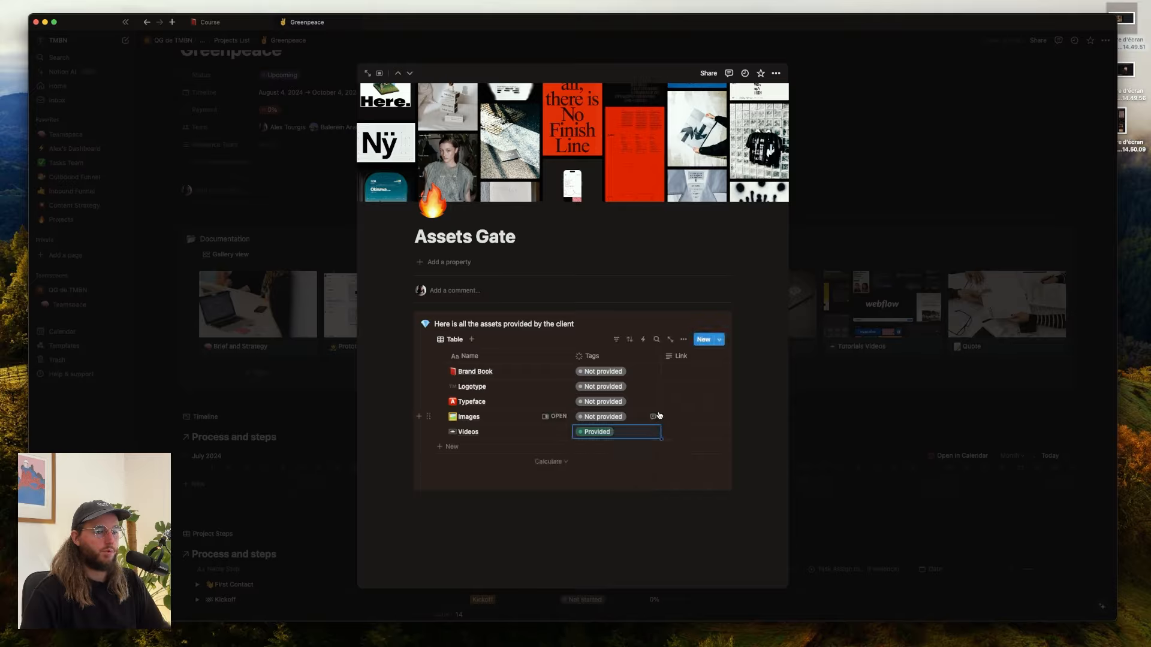
scroll(659, 415, "right", 3)
left_click(579, 431)
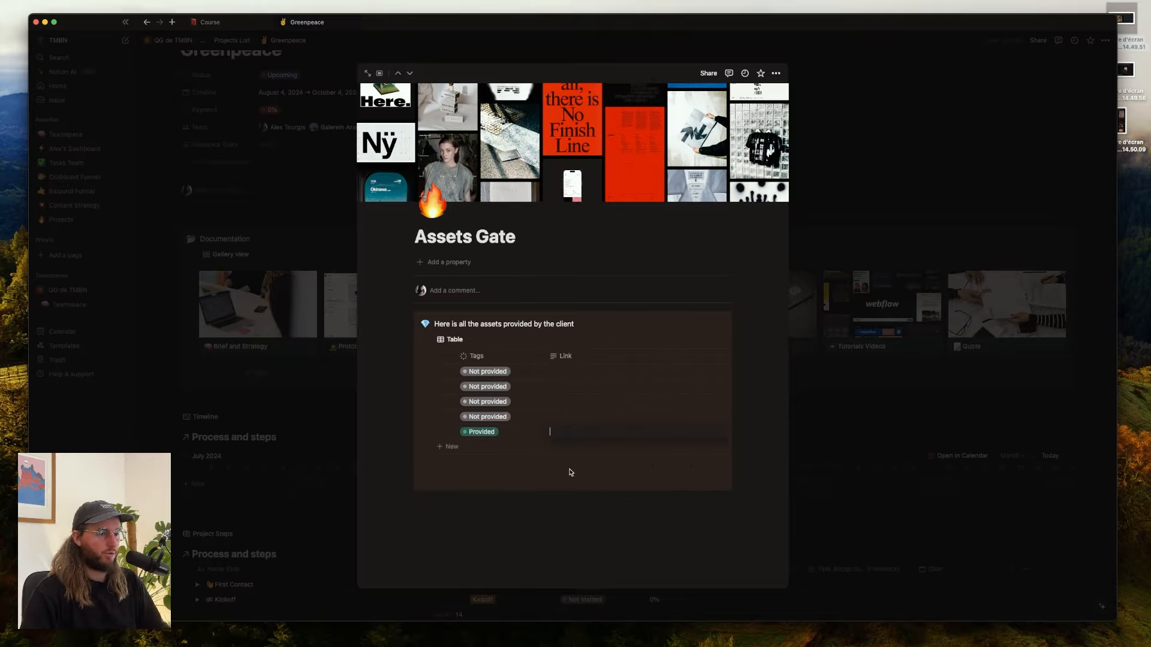
scroll(599, 433, "left", 3)
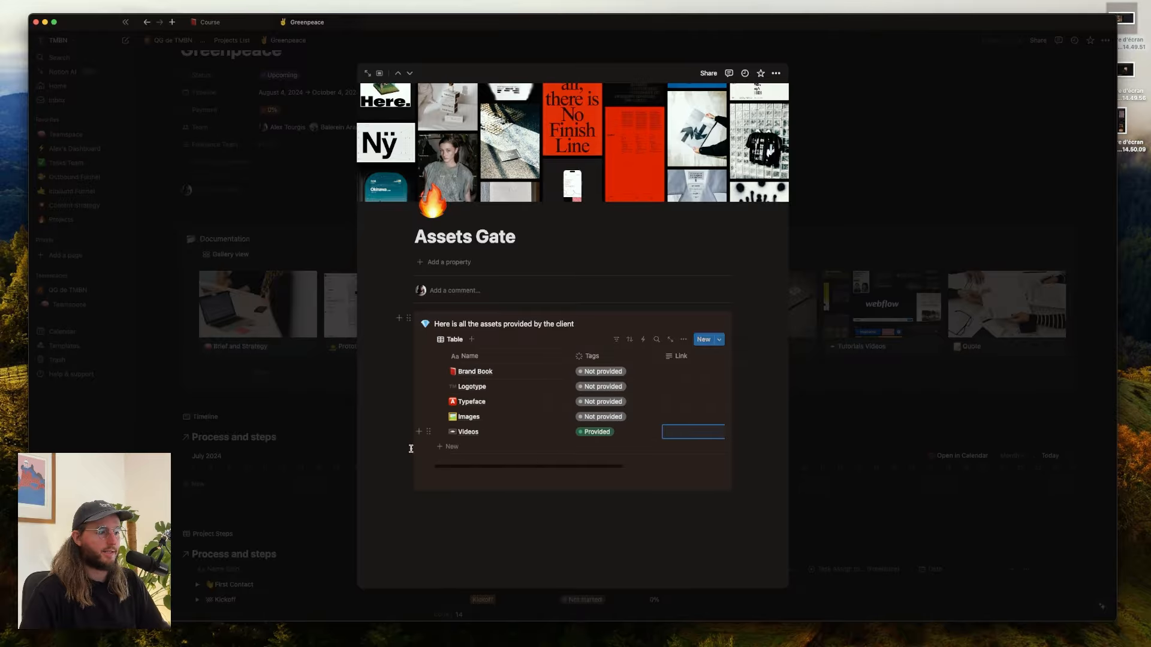
- Set the tags of Images, Typeface, Logotype and Brand Book to Provided, and close the Assets Gate page
left_click(600, 417)
left_click(597, 481)
left_click(603, 402)
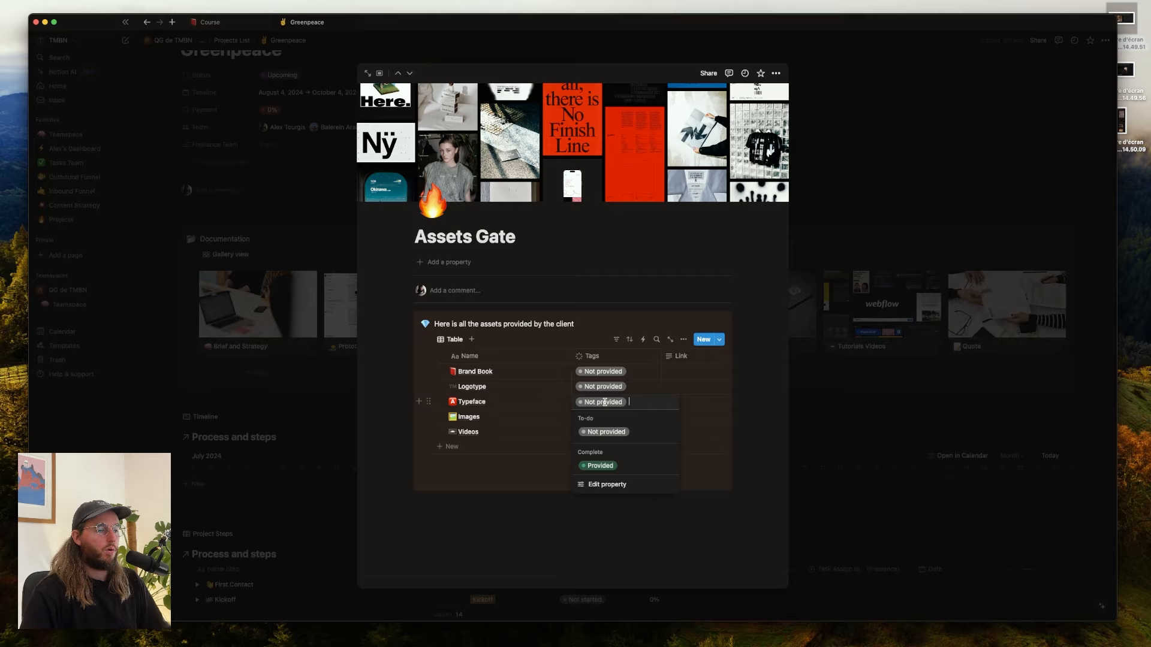
left_click(600, 466)
left_click(605, 388)
left_click(602, 449)
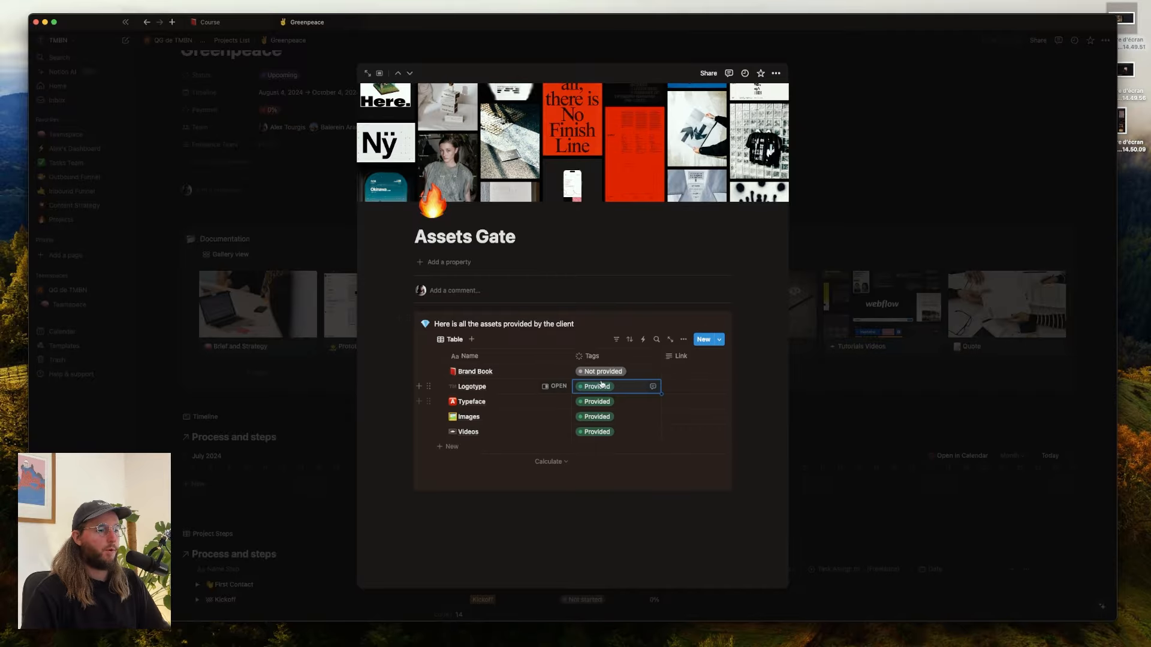
left_click(603, 374)
left_click(601, 436)
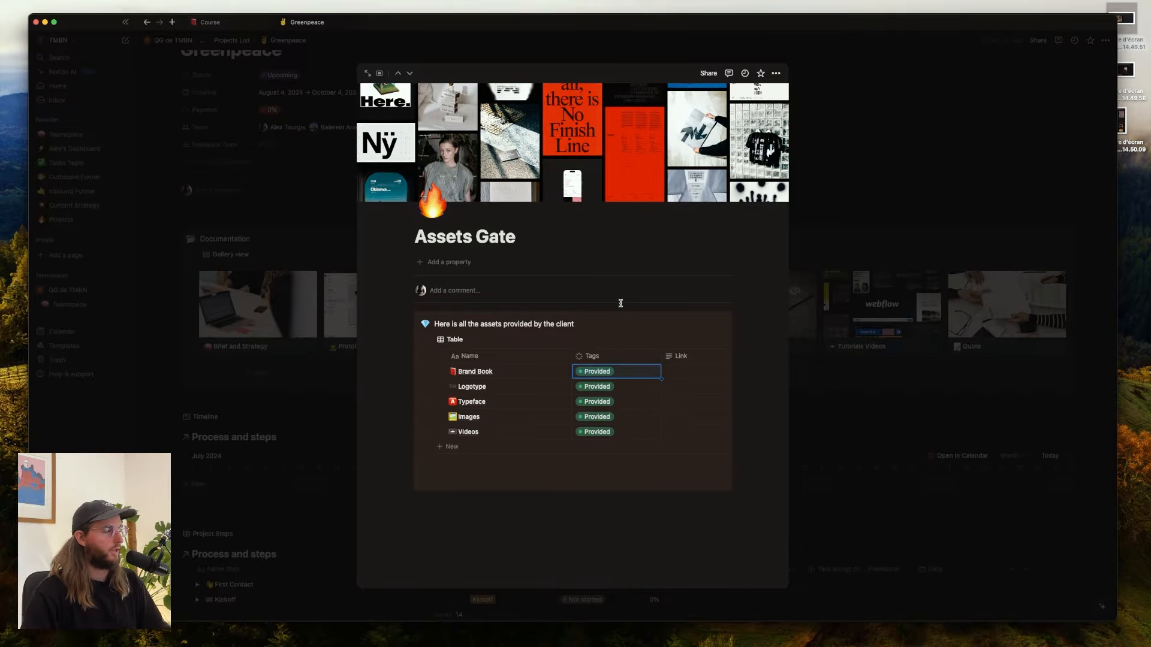
left_click(343, 207)
- Open the Third Part Services List page and set the status of Mailchimp and Zapier to Provided
left_click(651, 325)
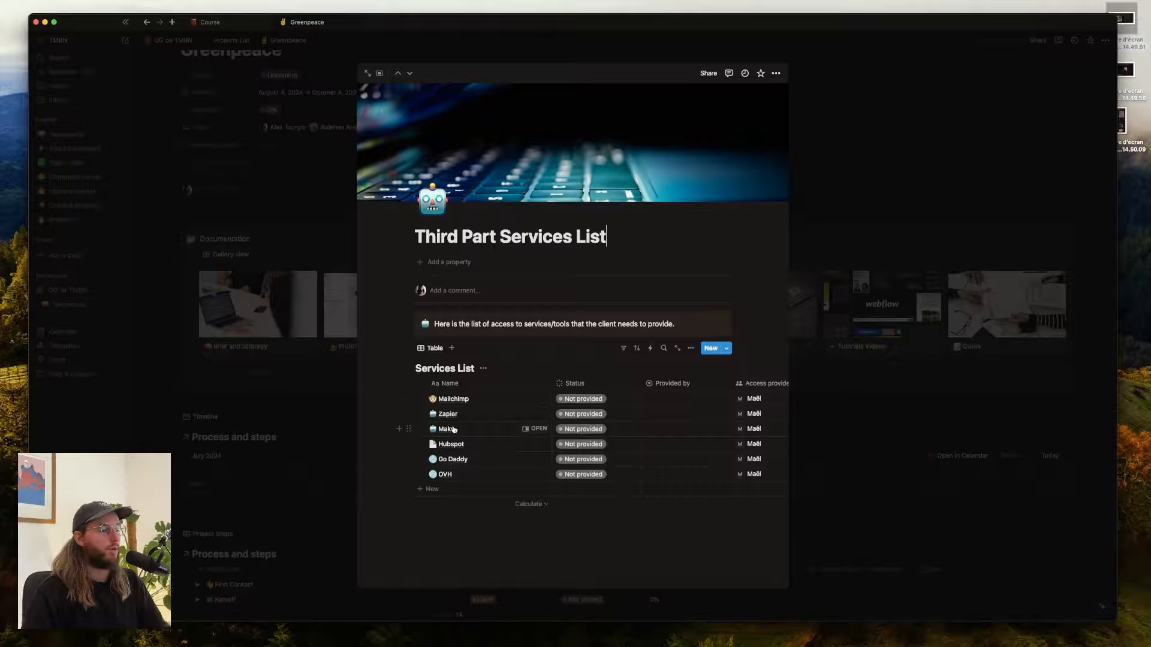
left_click(580, 399)
left_click(579, 463)
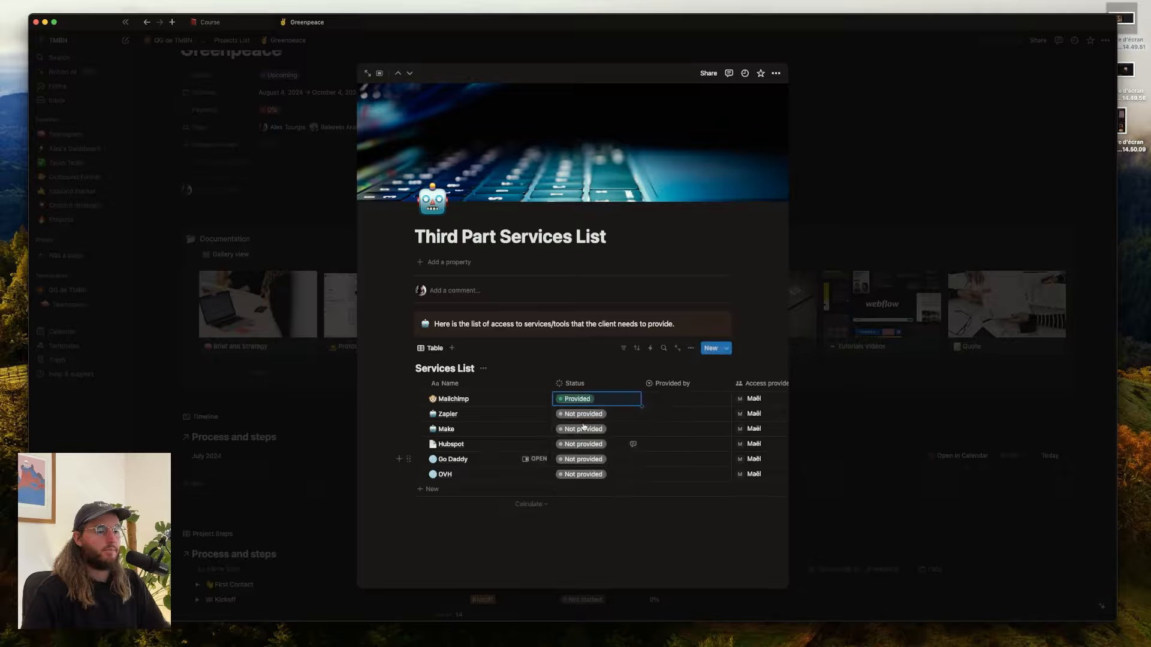
left_click(582, 413)
left_click(580, 478)
- Examine the Provided by options for Mailchimp and the Access provided to and Email columns of the Services List
scroll(626, 430, "right", 3)
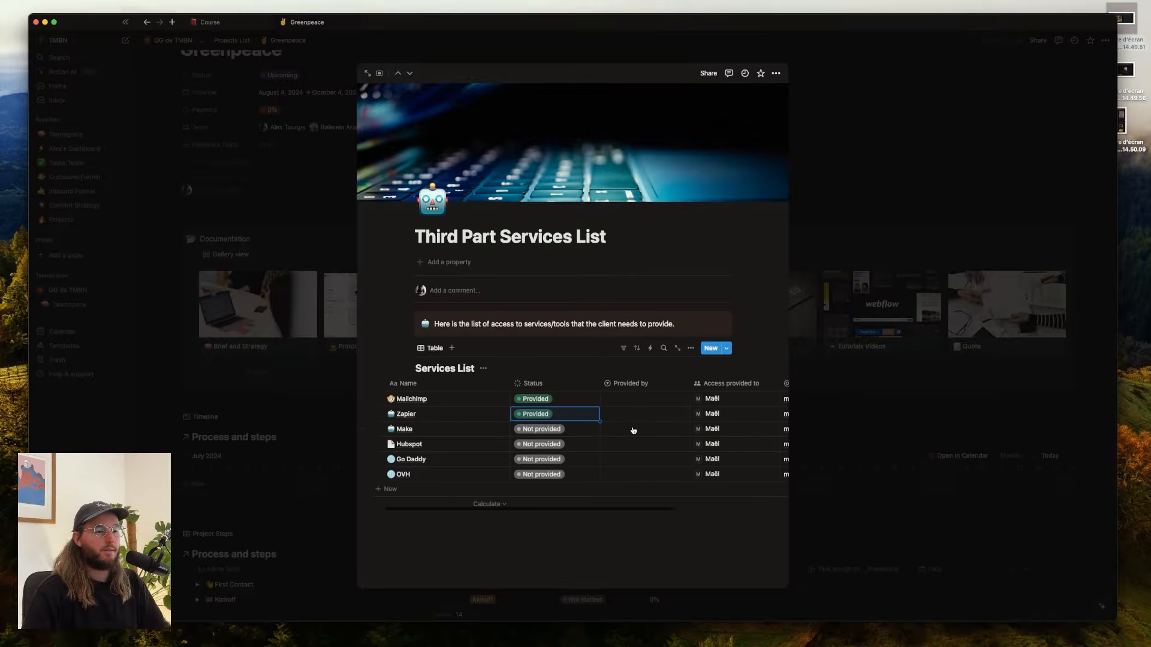
left_click(607, 403)
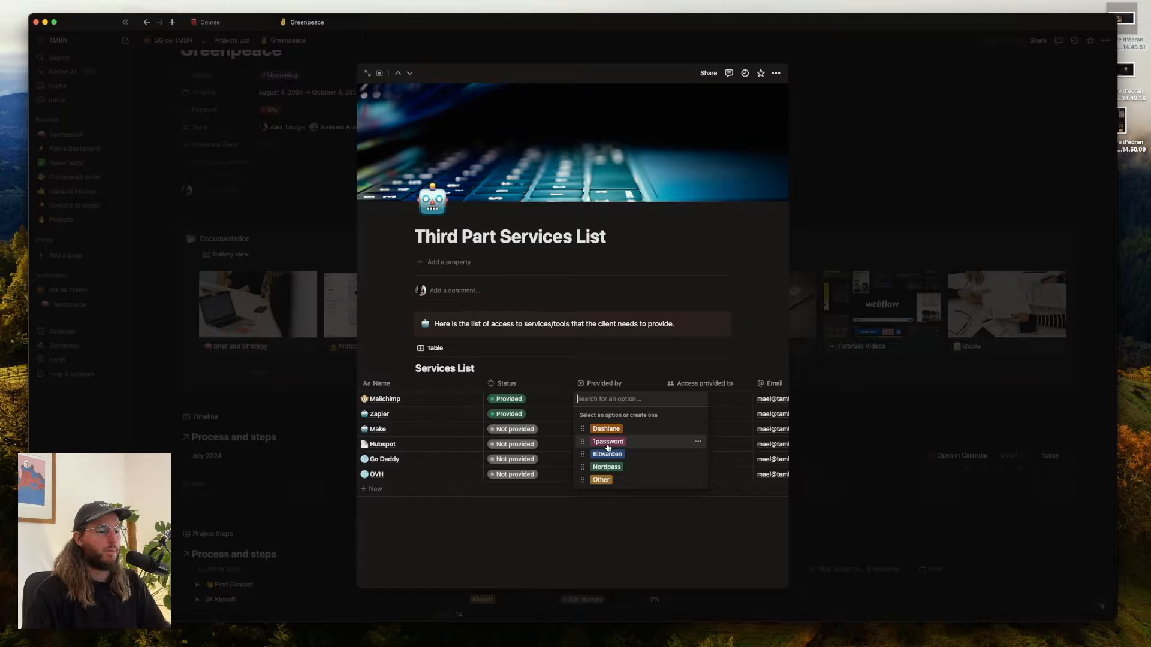
key("Escape")
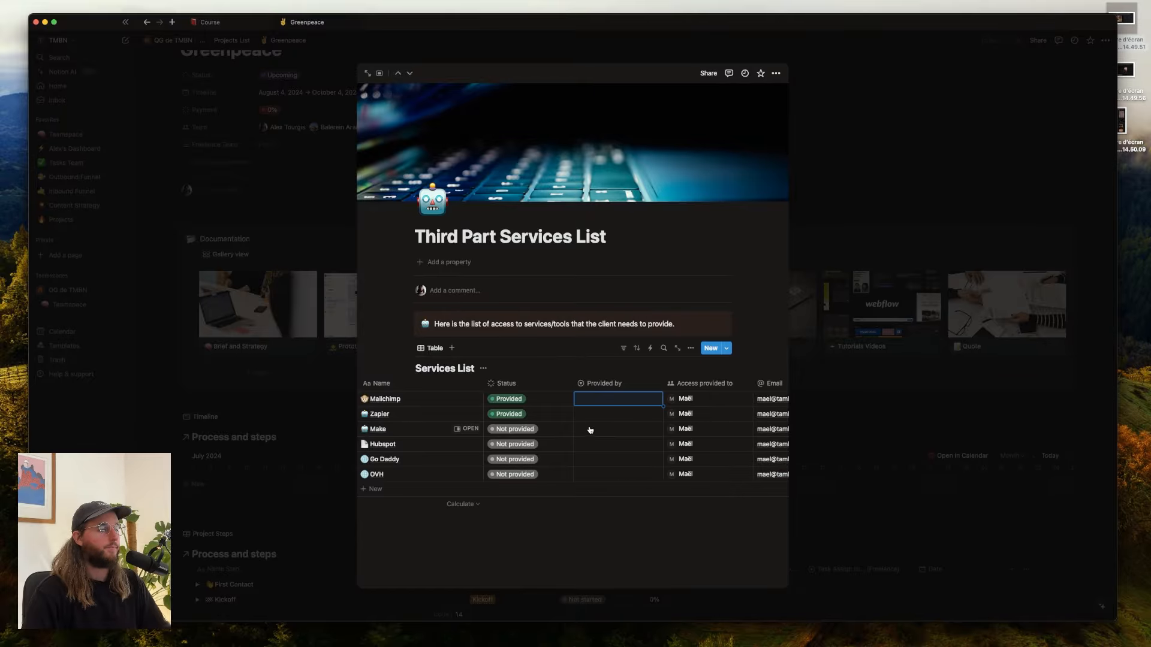
left_click(598, 400)
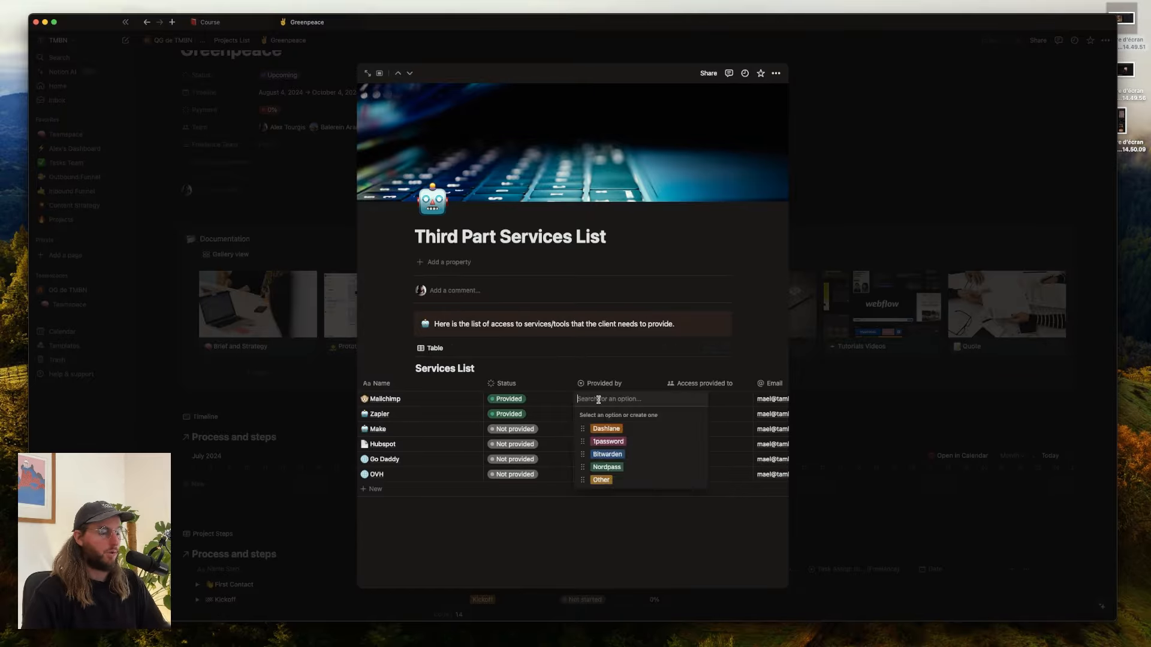
key("Escape")
scroll(615, 384, "right", 3)
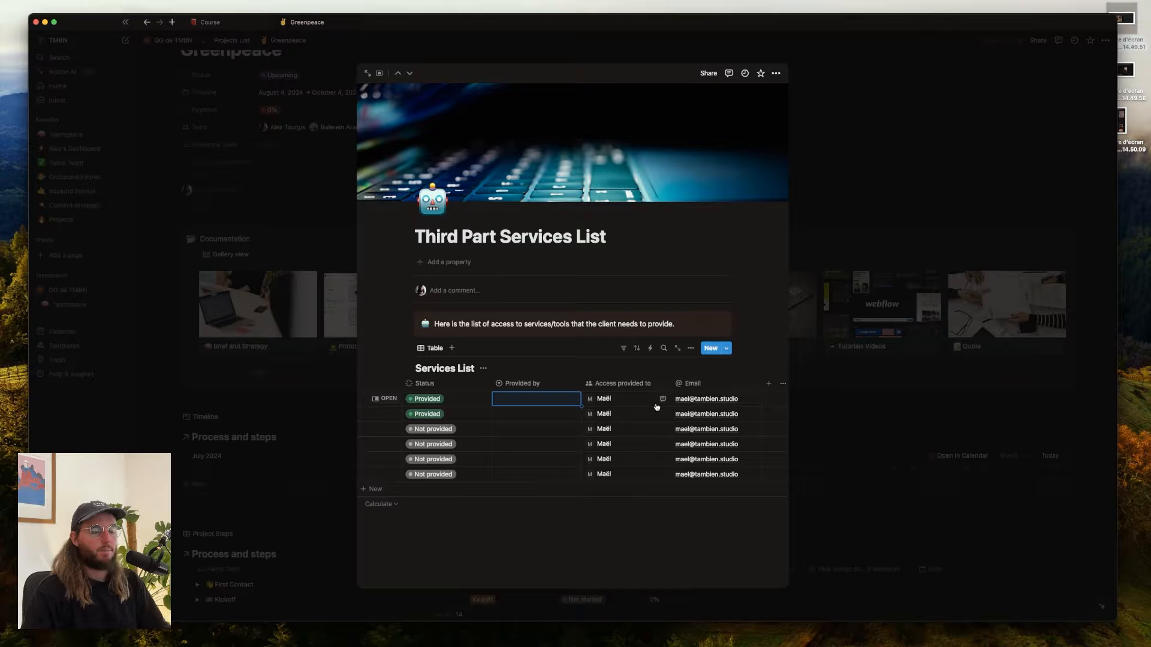
scroll(696, 411, "left", 3)
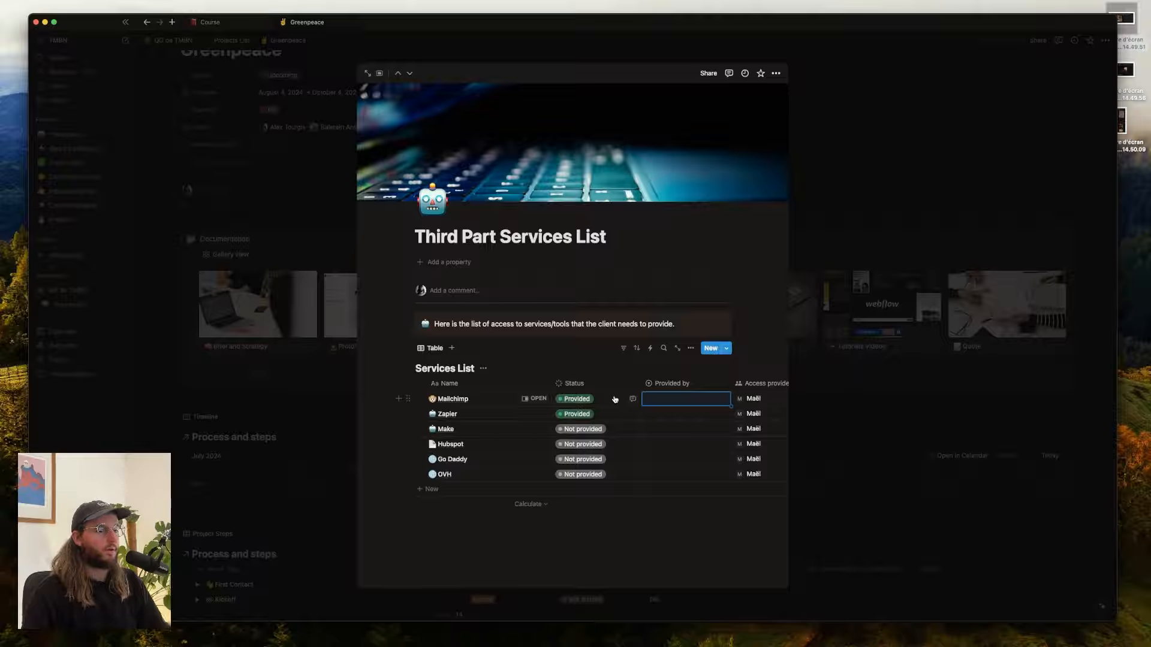
scroll(614, 399, "right", 3)
scroll(624, 401, "left", 3)
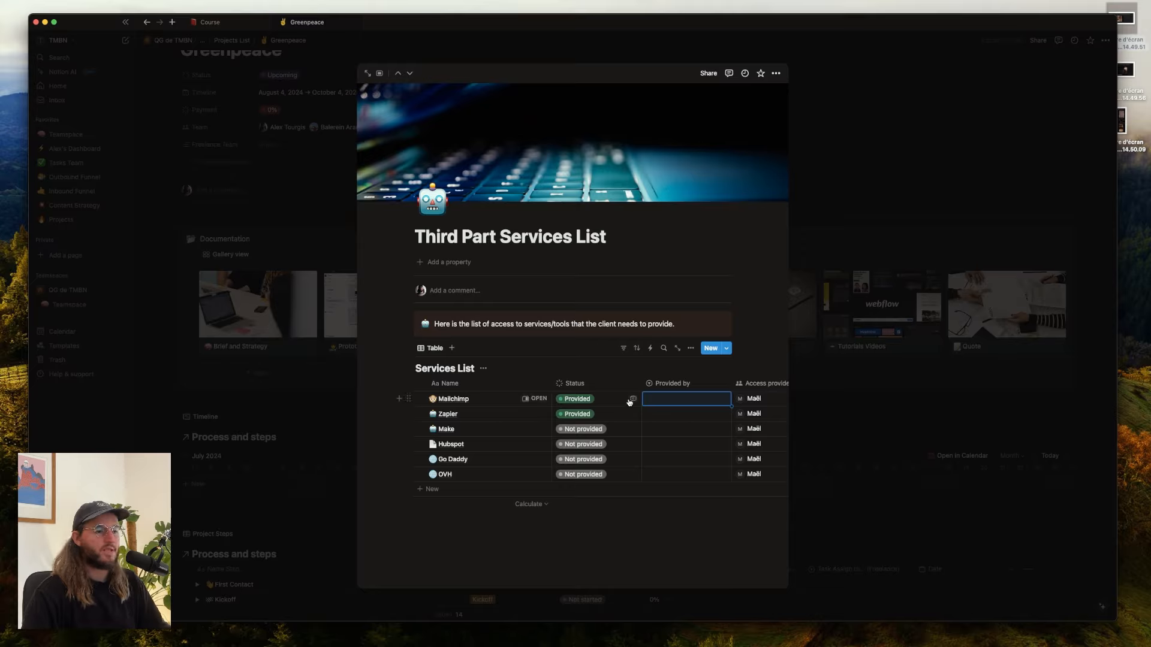
scroll(630, 403, "right", 3)
left_click(631, 402)
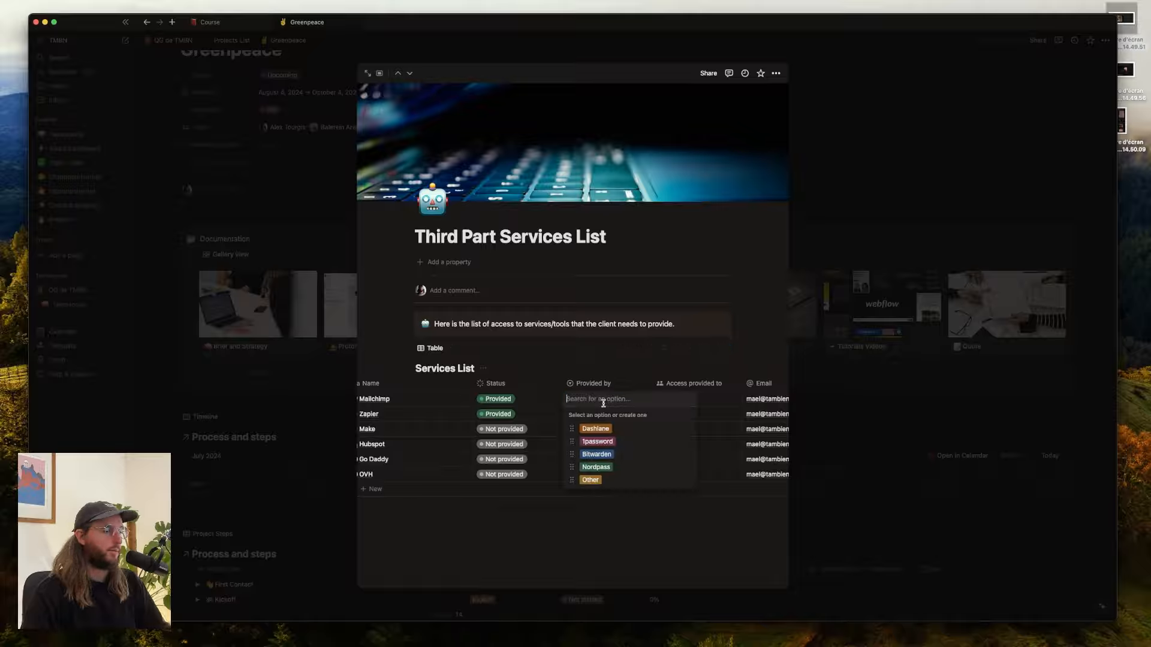
key("Escape")
left_click(595, 404)
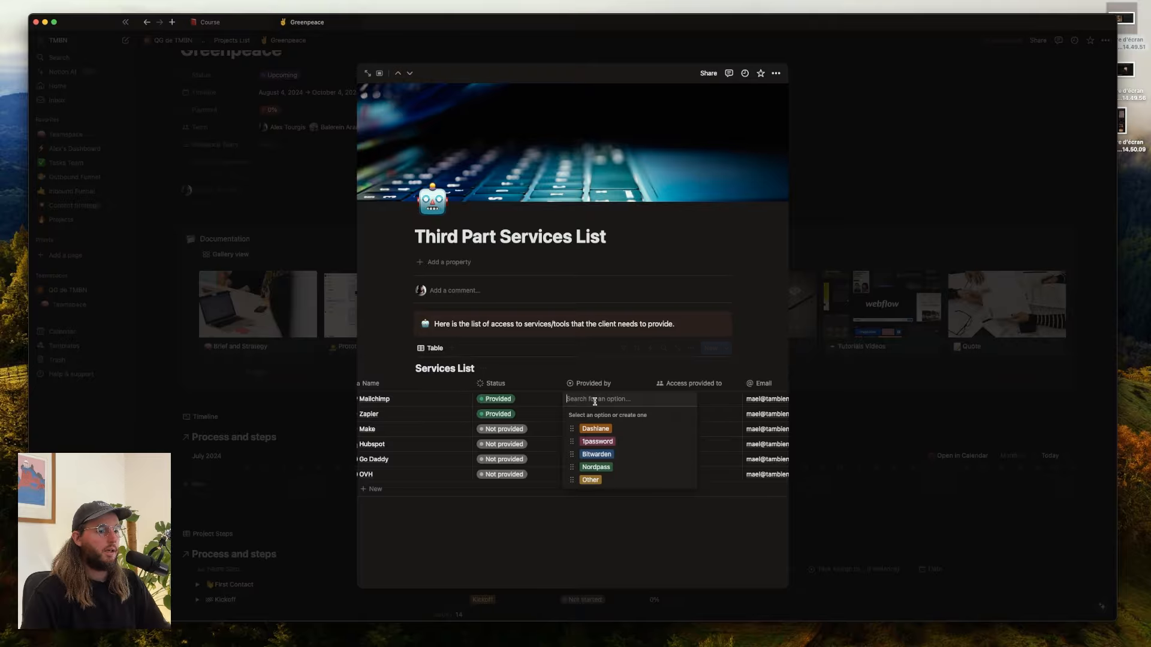
key("Escape")
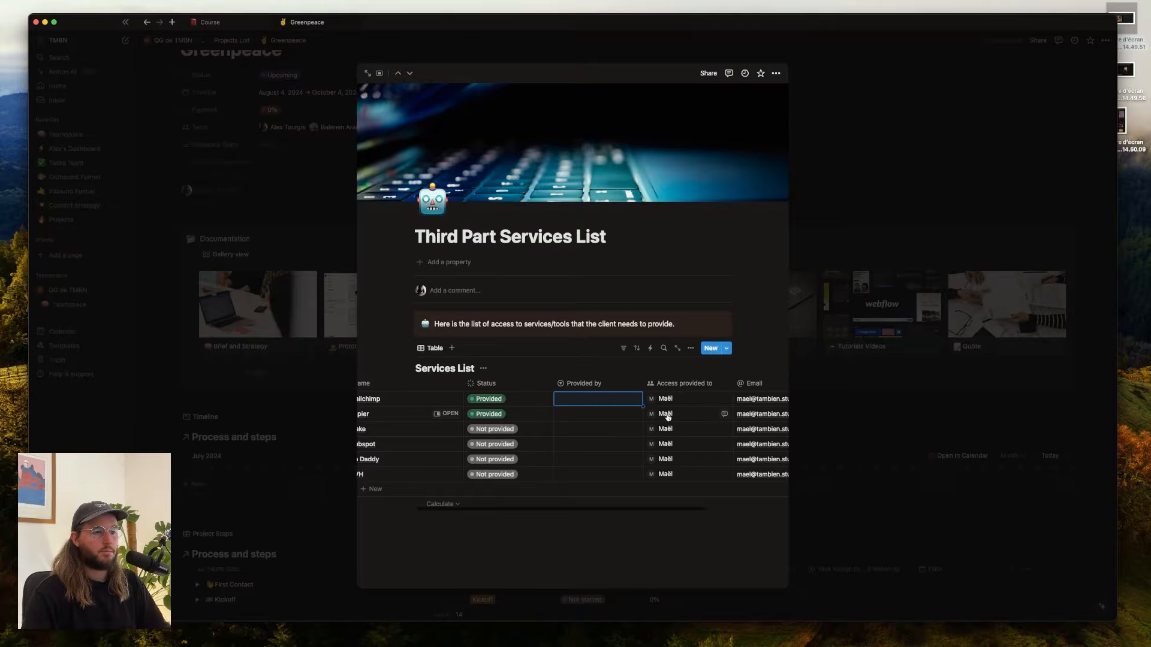
scroll(689, 414, "right", 2)
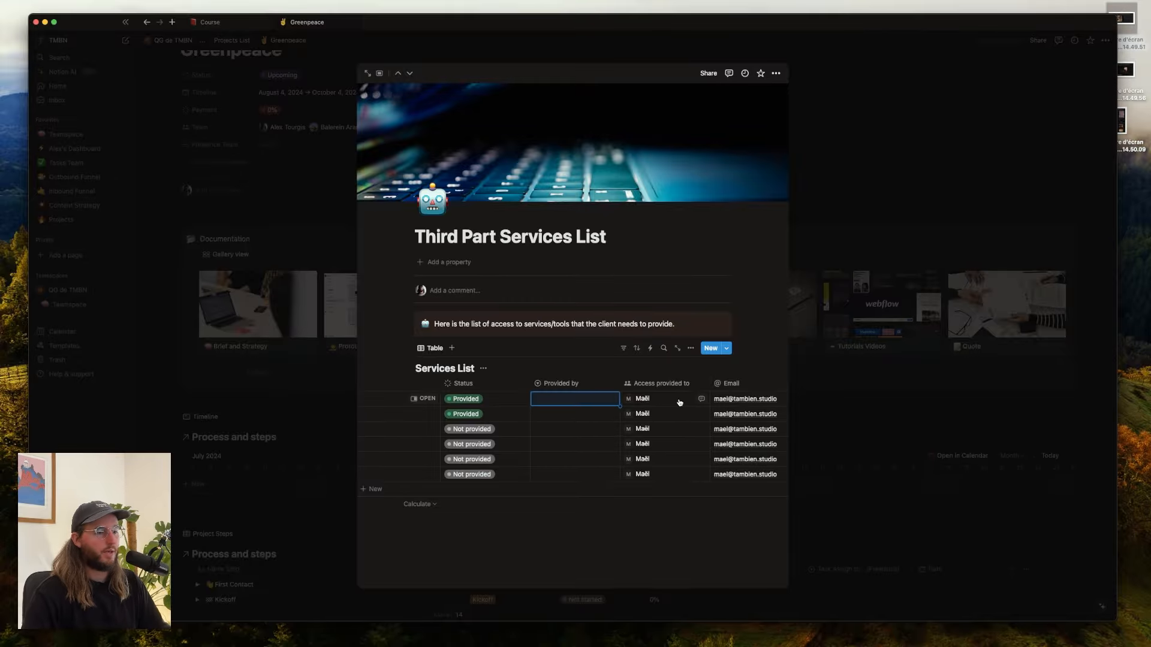
scroll(680, 403, "left", 3)
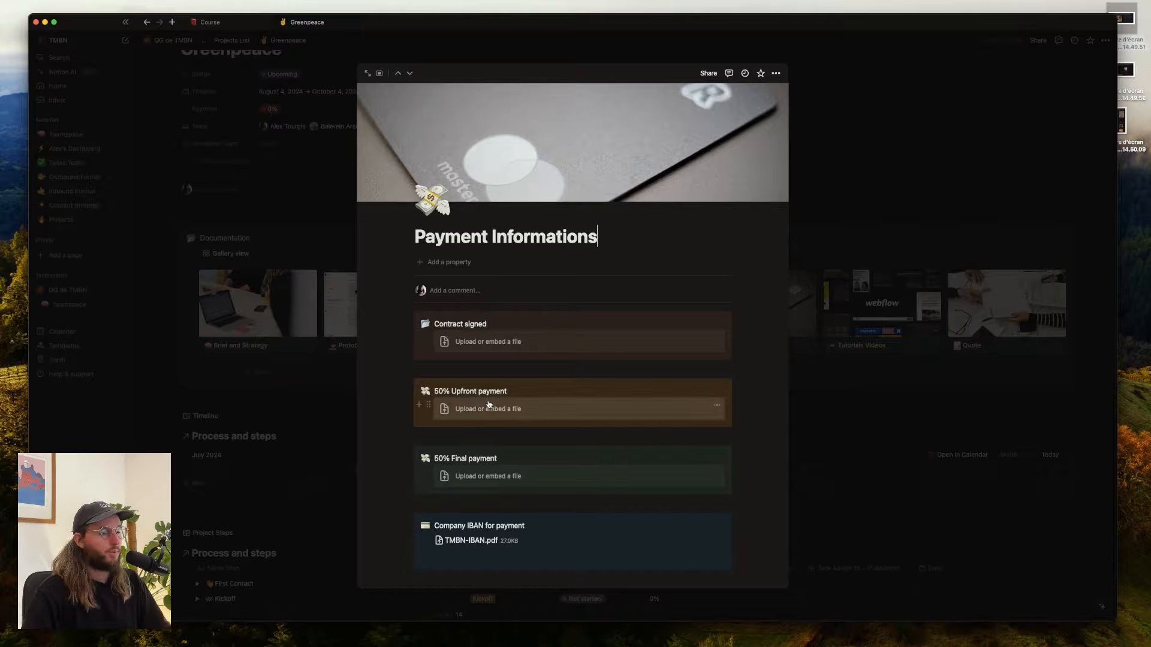
- Review the 50% Upfront payment, 50% Final payment and Company IBAN blocks on the Payment Informations page
left_click_drag(449, 391, 508, 391)
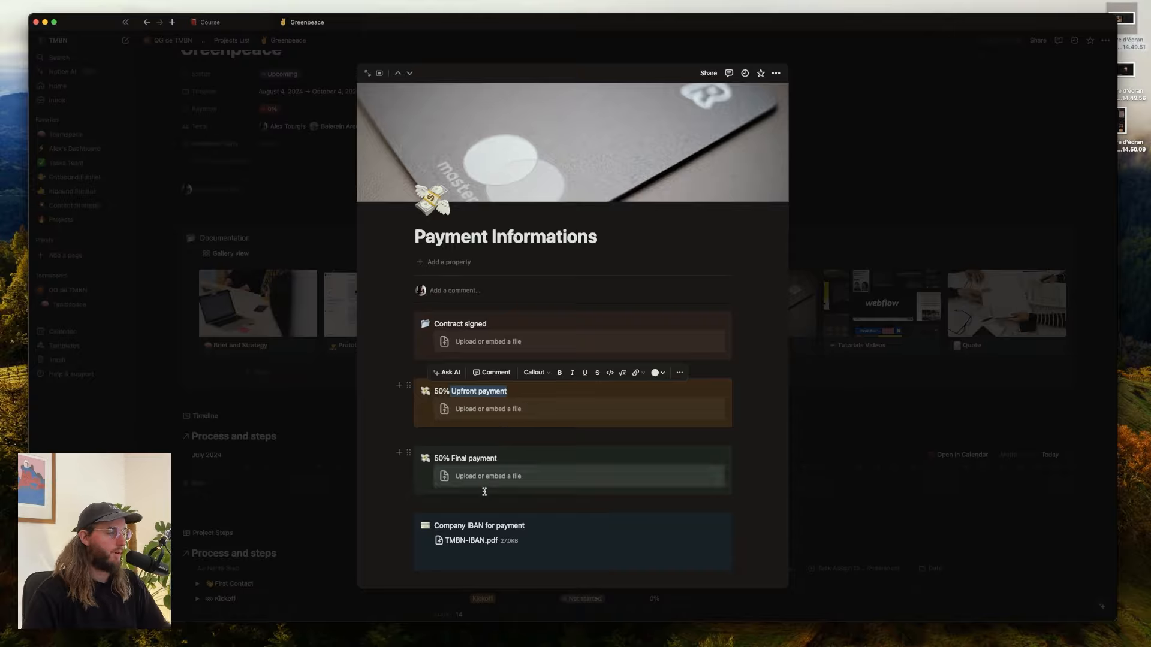
left_click_drag(451, 459, 497, 459)
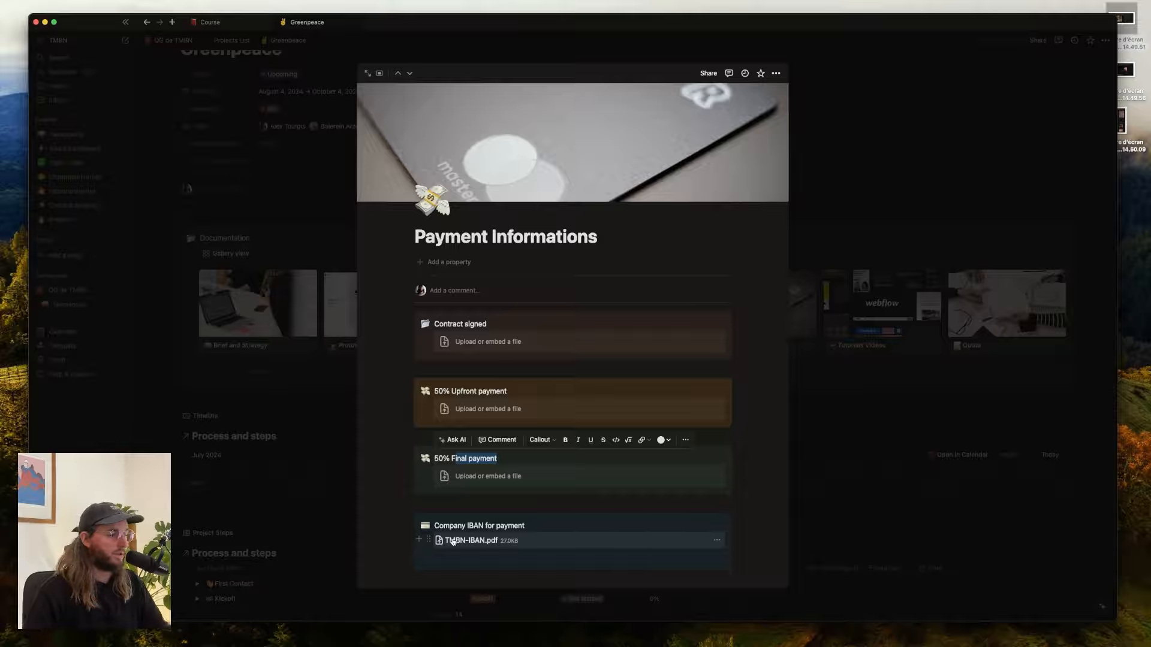
left_click(413, 496)
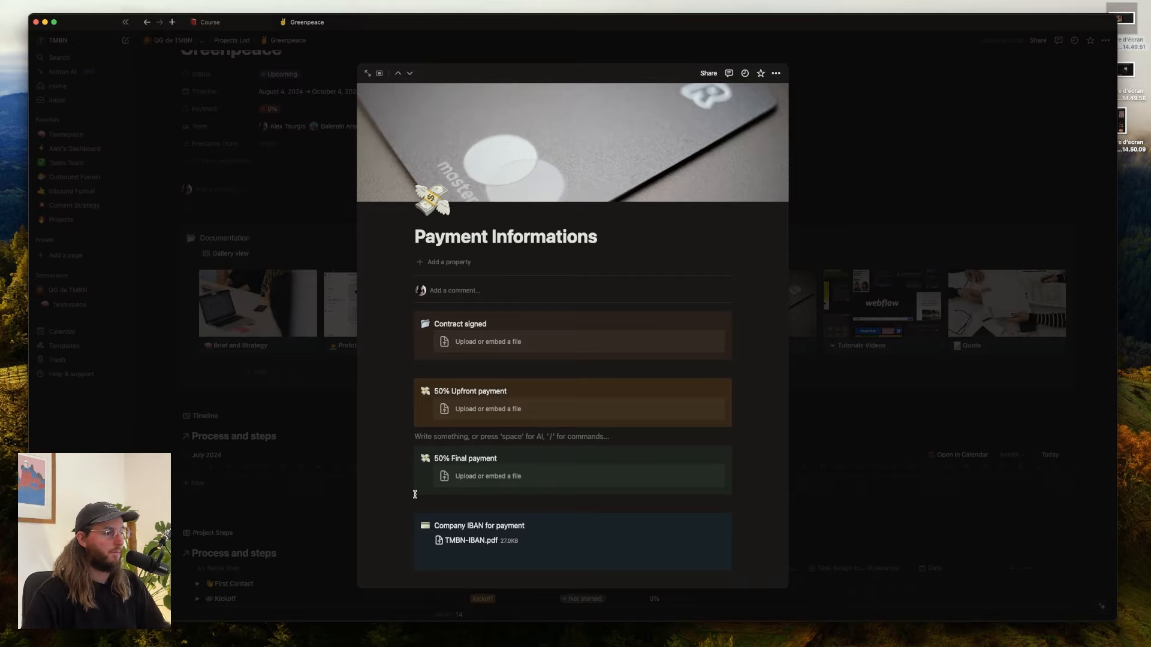
left_click(335, 247)
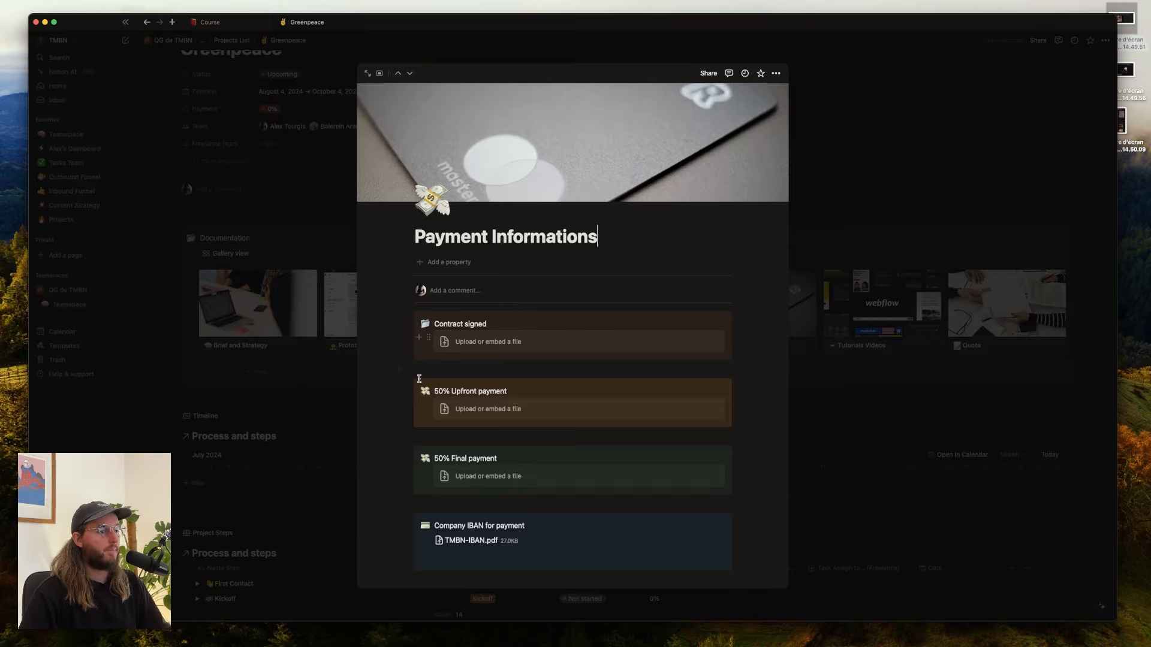
- Close the Payment Informations page and set the Greenpeace project's Payment property to 50%
left_click(261, 214)
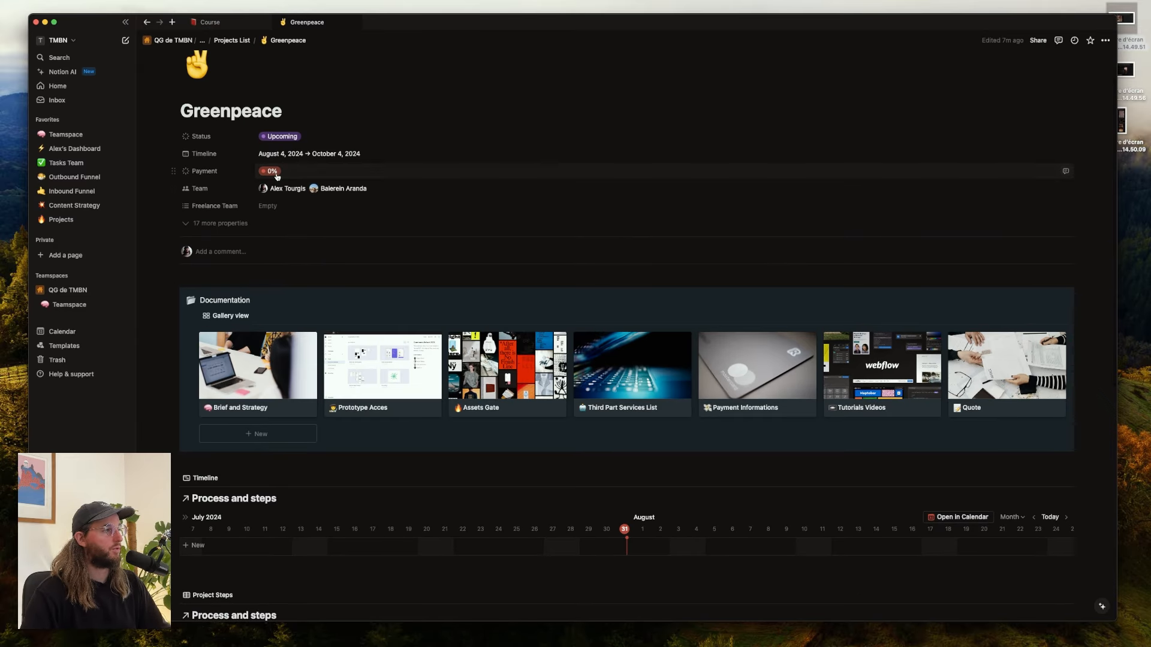
left_click(275, 172)
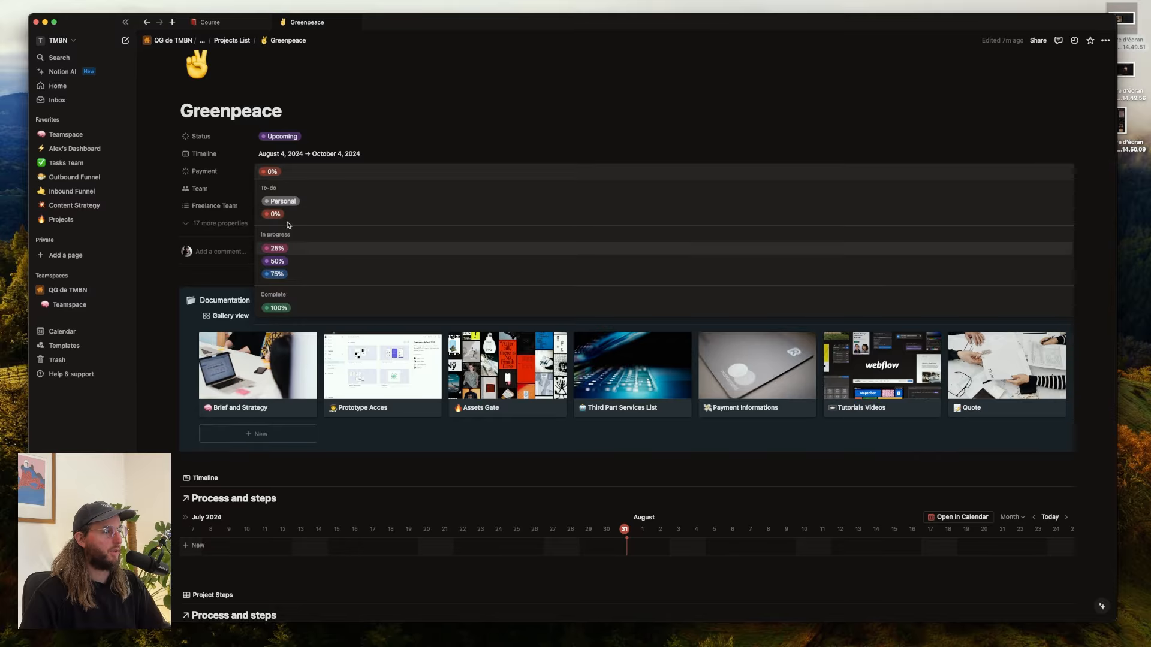
left_click(285, 262)
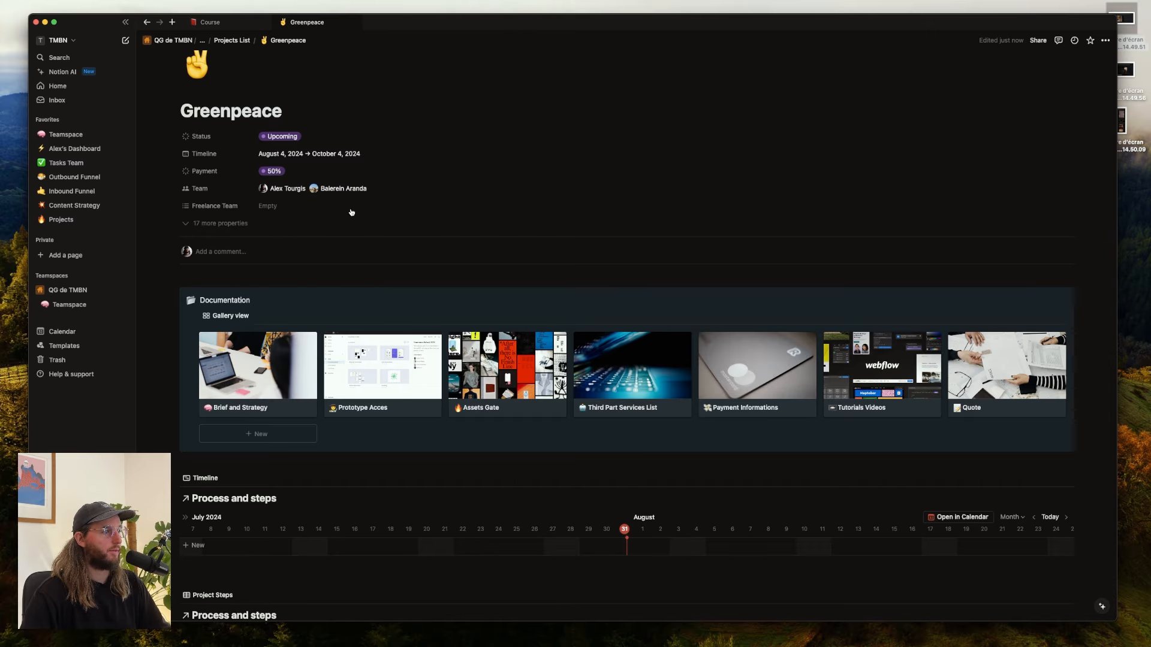
- Open the Tutorials Videos page from the Documentation gallery and review its video title and Loom embed blocks
scroll(300, 172, "down", 1)
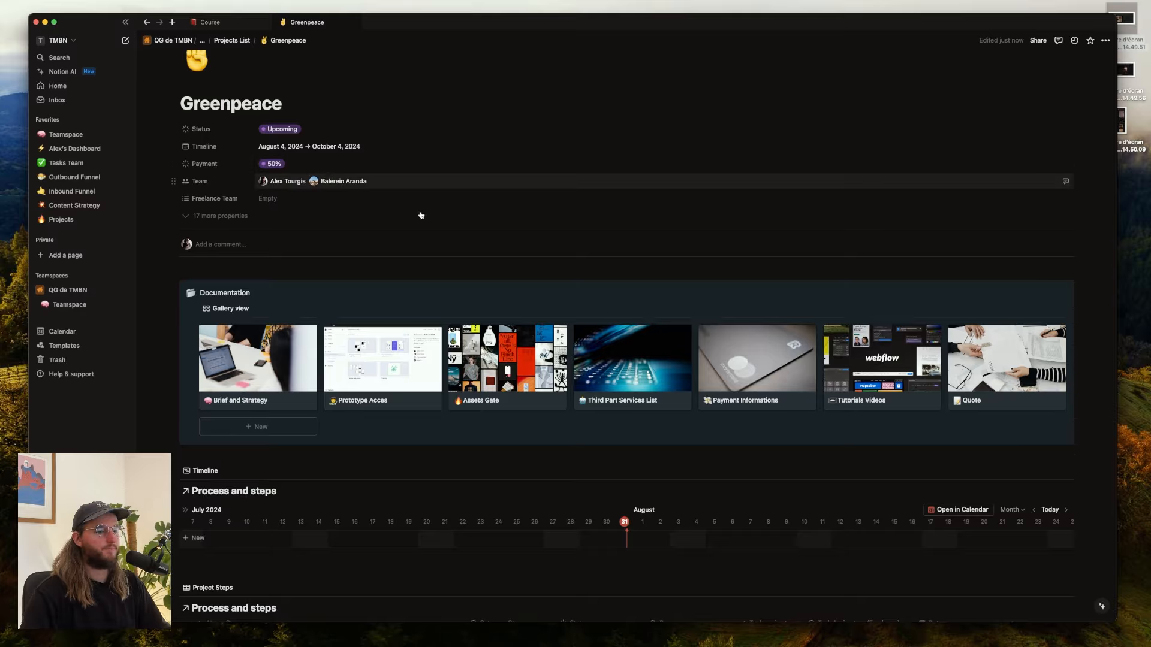
left_click(869, 383)
scroll(460, 258, "down", 2)
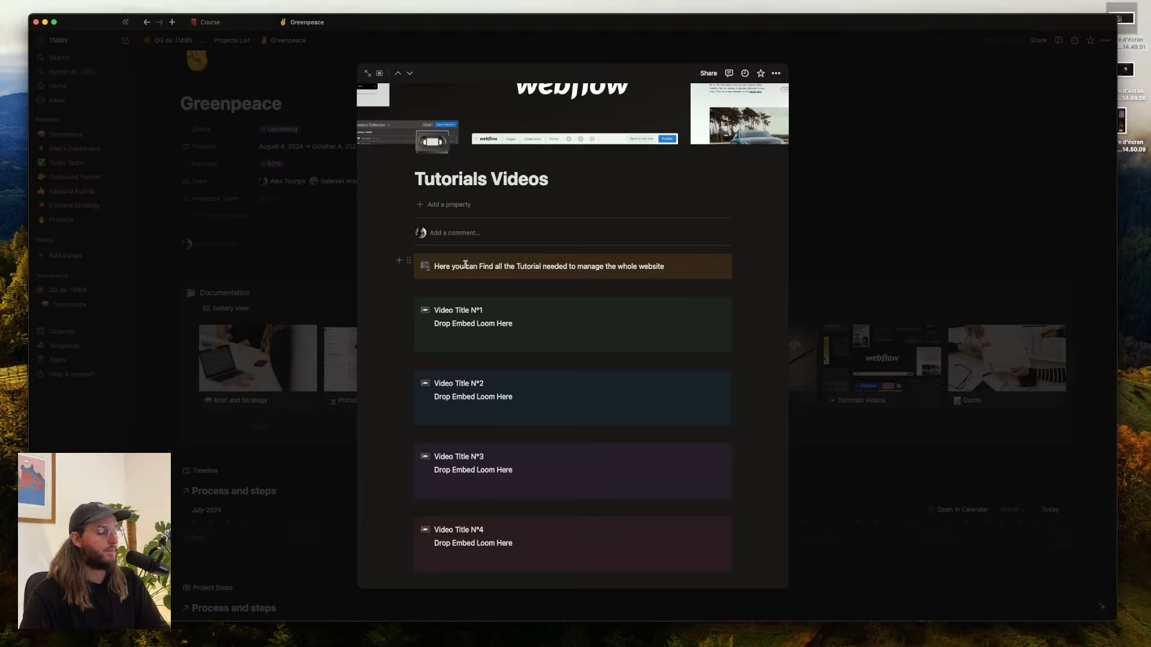
left_click(495, 343)
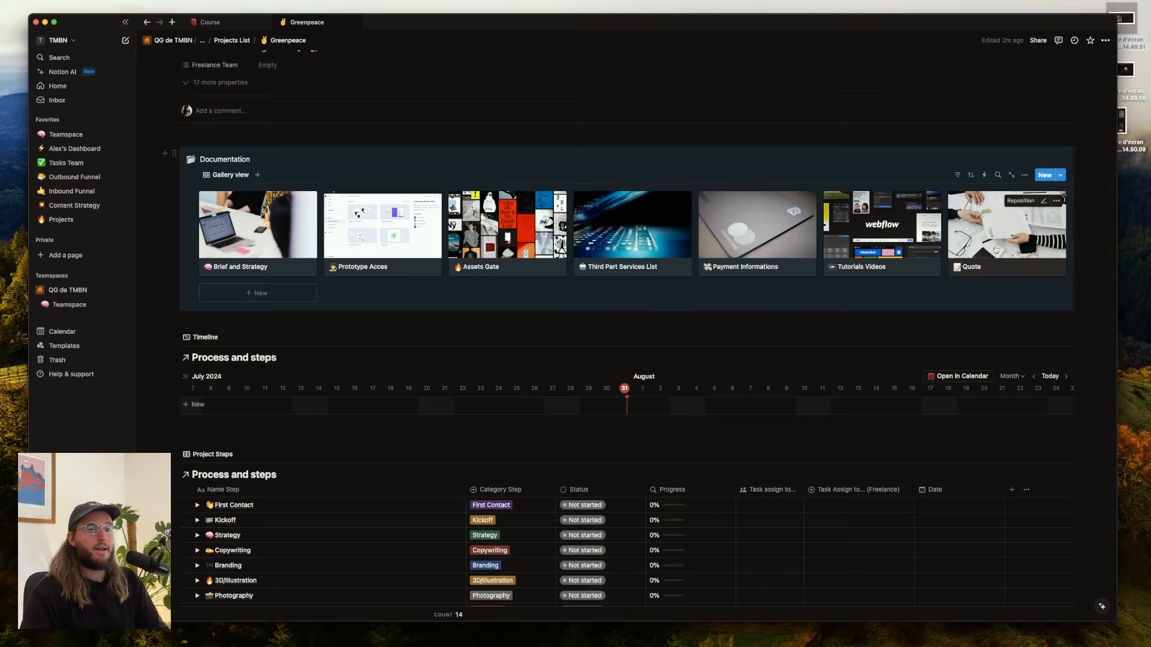
- Open the Quote page and examine its studio introduction, The Team, Latest work, Process and steps, and cost and agreement sections
left_click(994, 247)
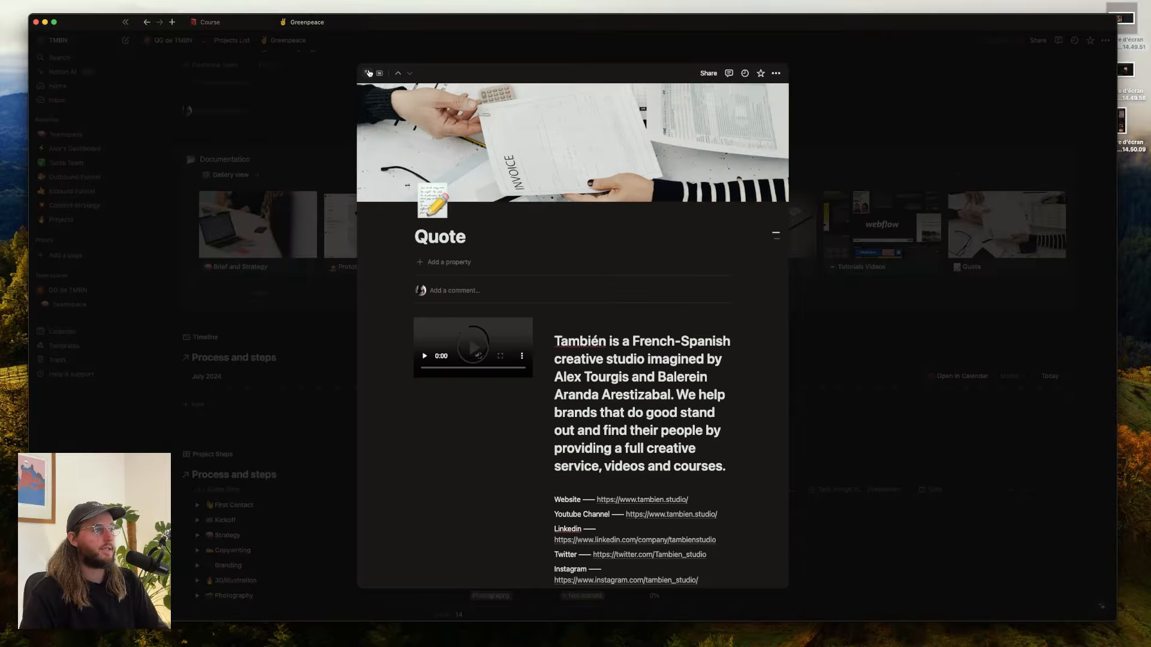
scroll(682, 312, "down", 2)
scroll(682, 312, "down", 10)
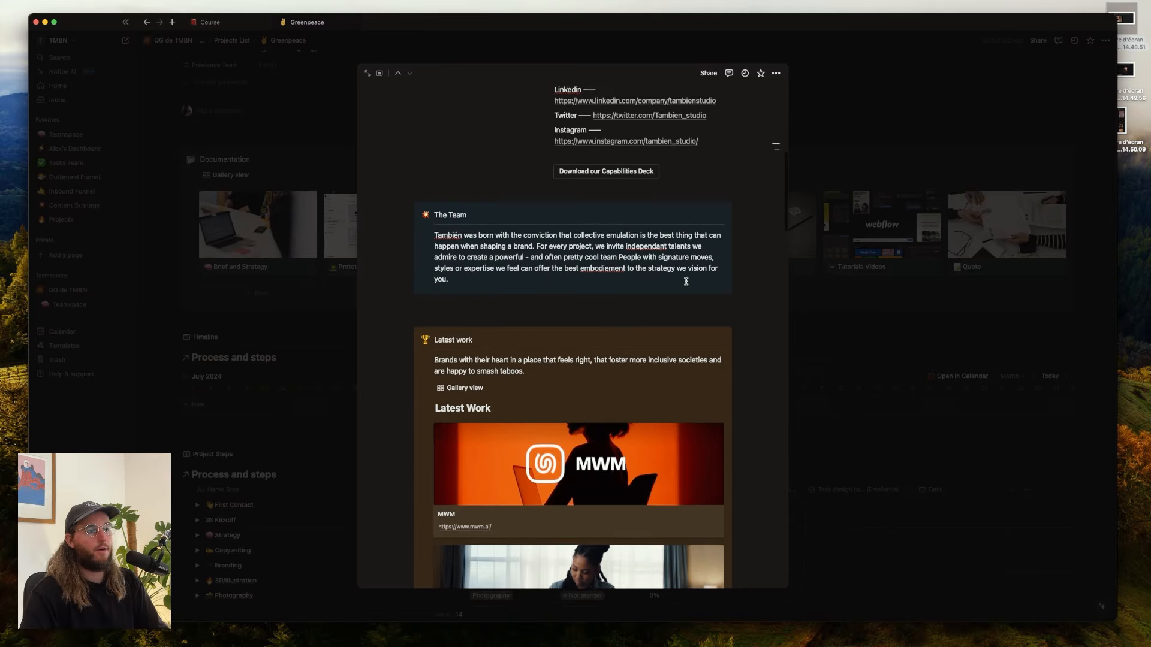
scroll(629, 309, "down", 15)
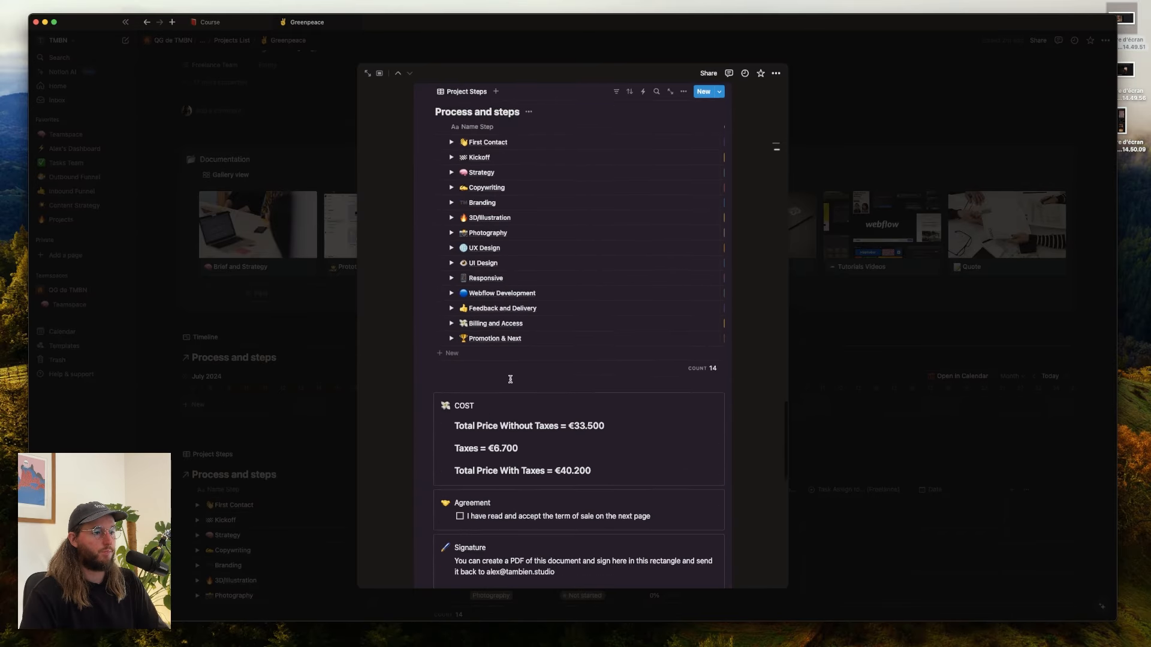
scroll(623, 289, "up", 8)
scroll(623, 289, "up", 15)
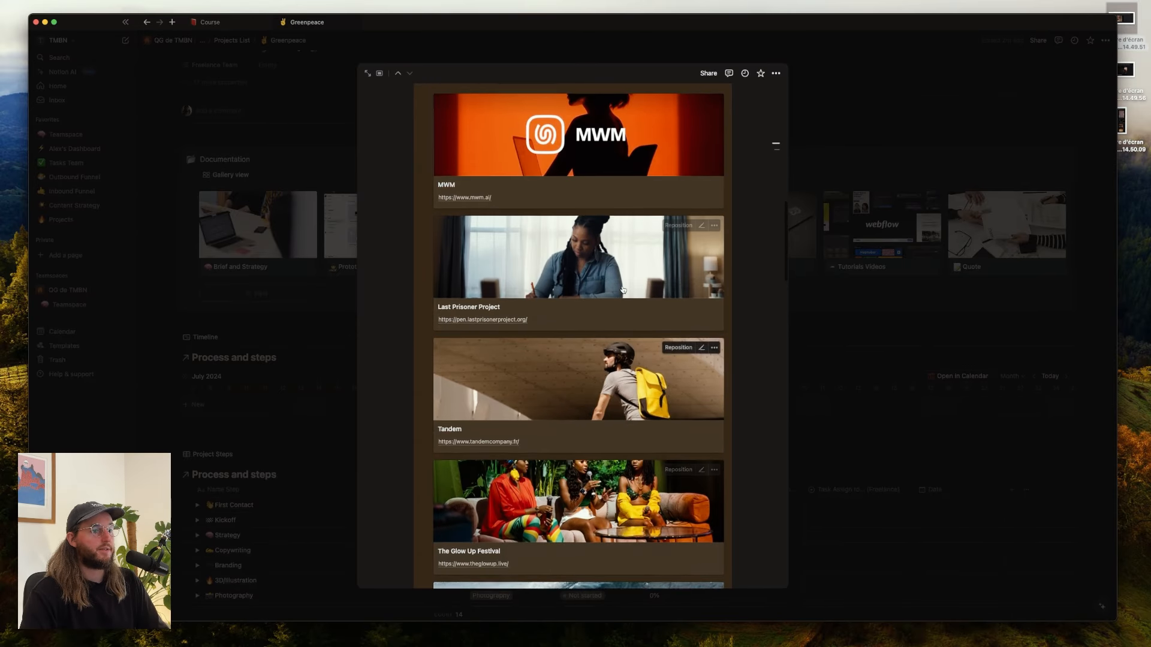
scroll(622, 290, "down", 10)
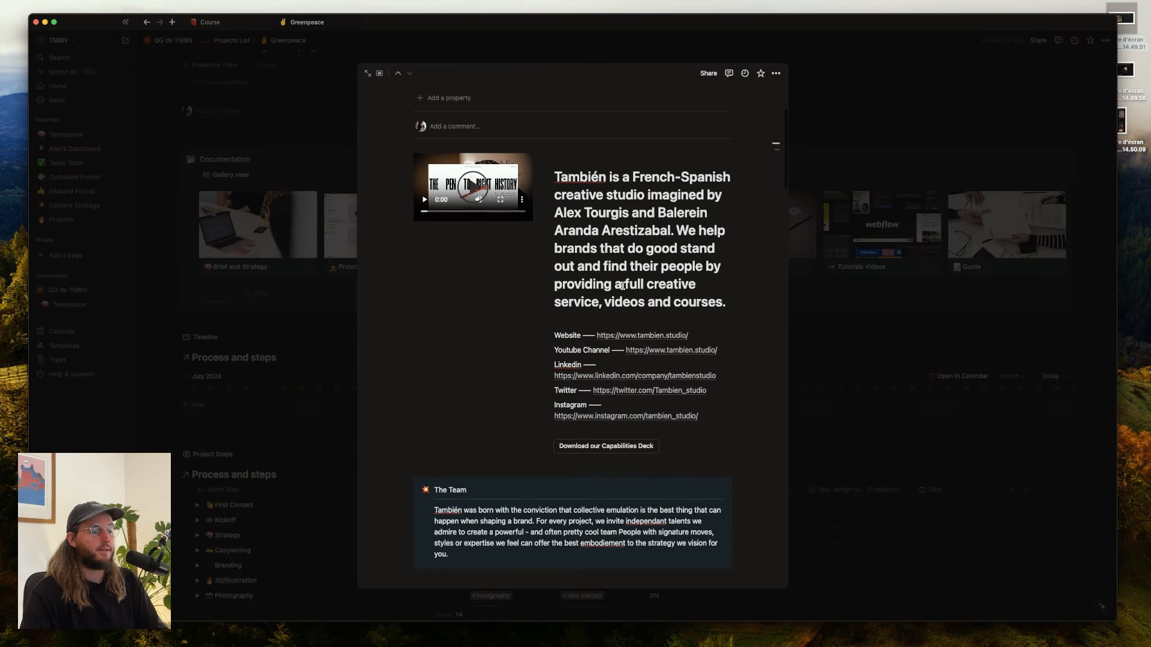
scroll(623, 290, "down", 5)
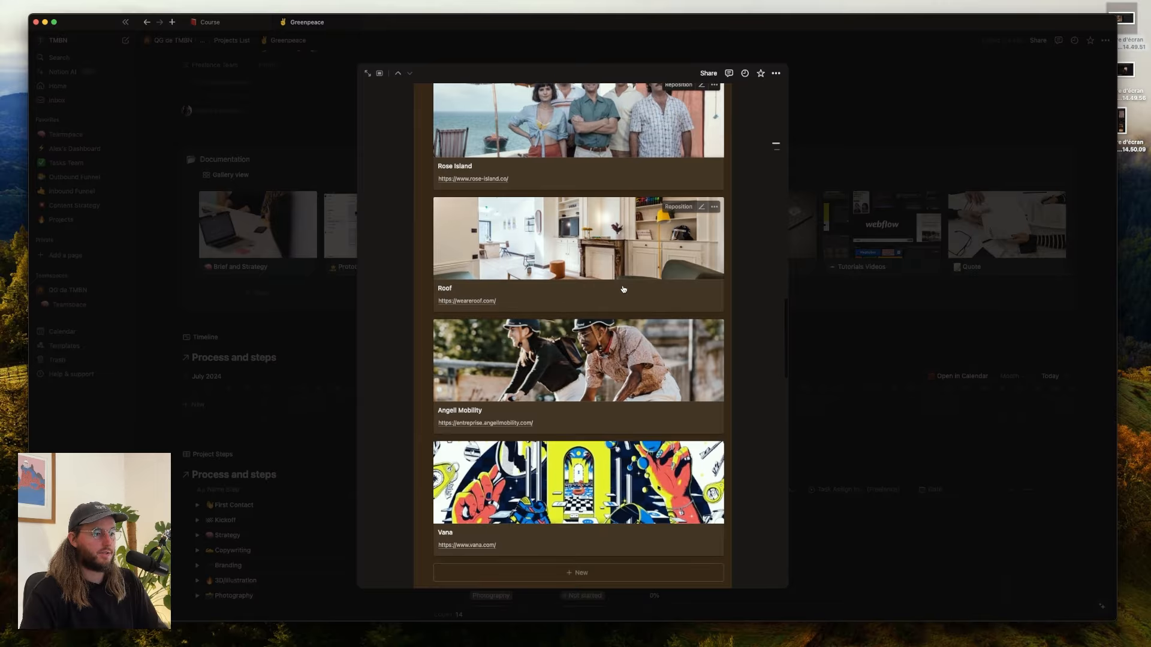
scroll(624, 288, "up", 15)
scroll(483, 250, "down", 5)
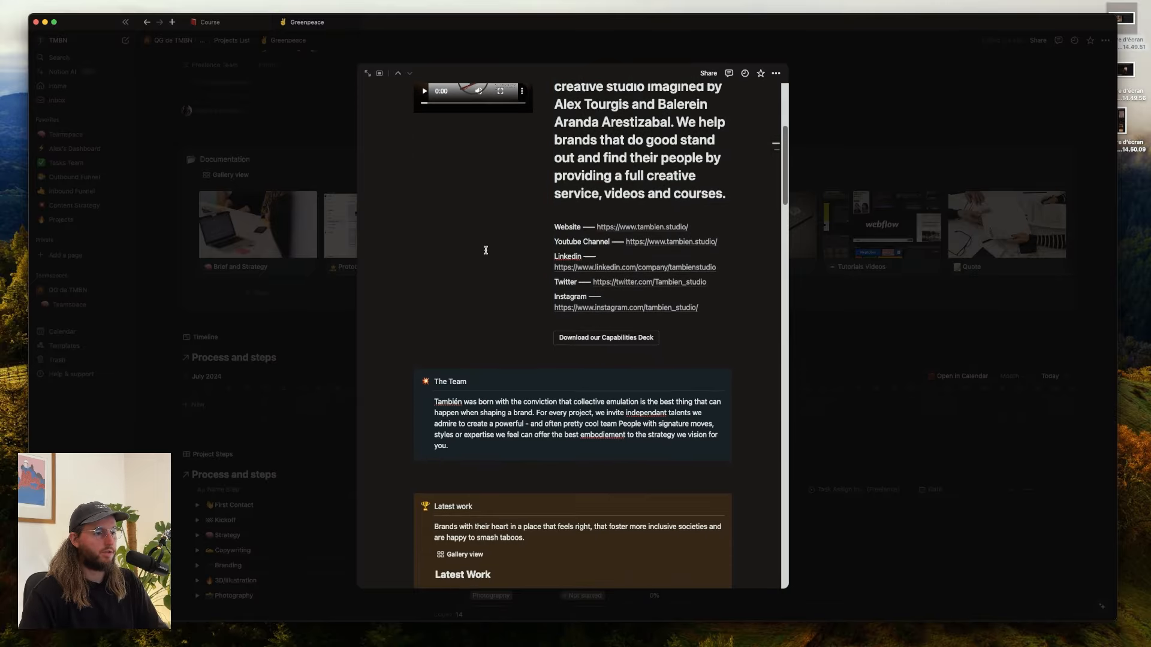
scroll(515, 327, "down", 2)
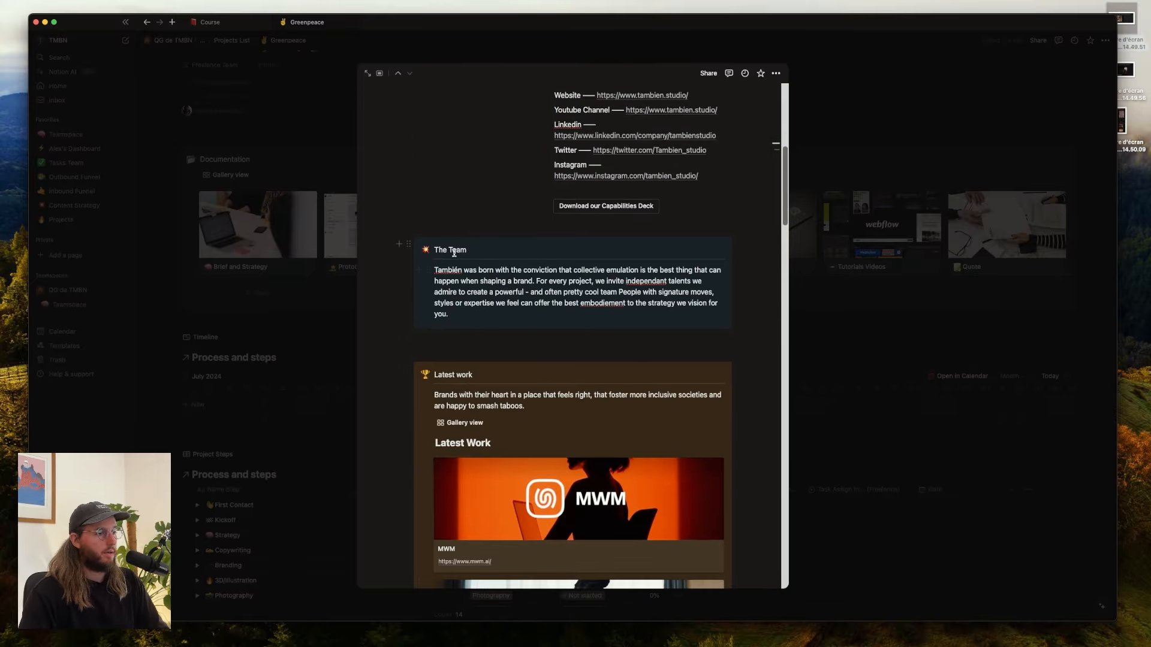
scroll(484, 328, "down", 10)
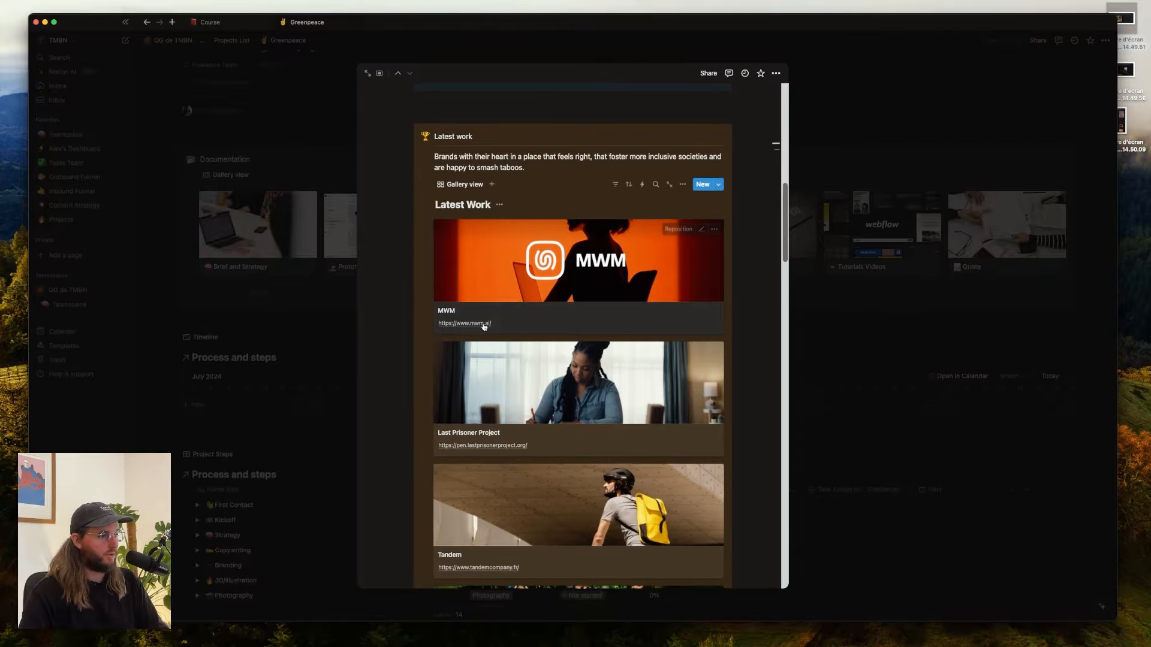
scroll(485, 328, "down", 15)
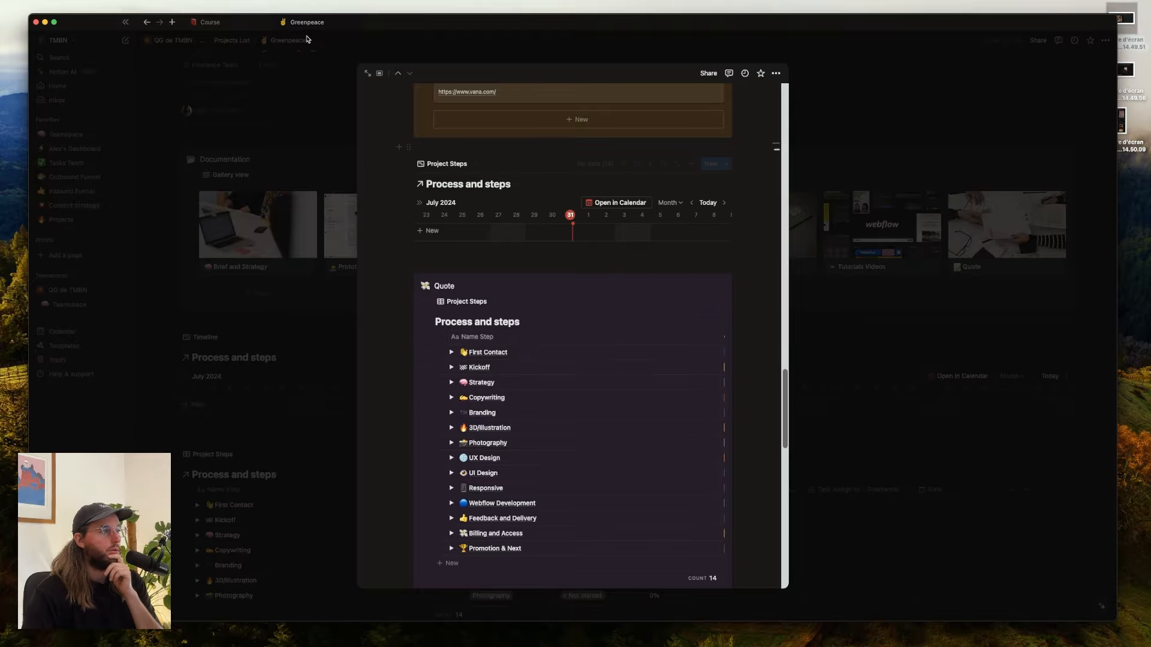
- Open the Quote page as a full page and rename it Quote Greenpeace
left_click(370, 73)
scroll(640, 254, "down", 2)
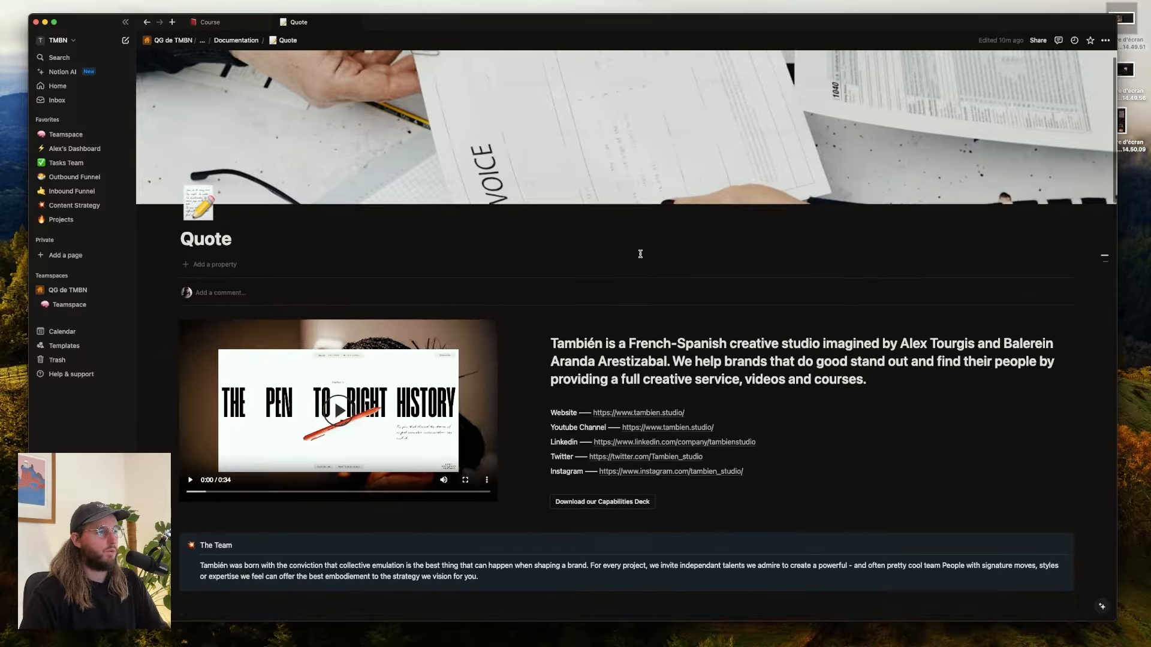
scroll(625, 247, "up", 2)
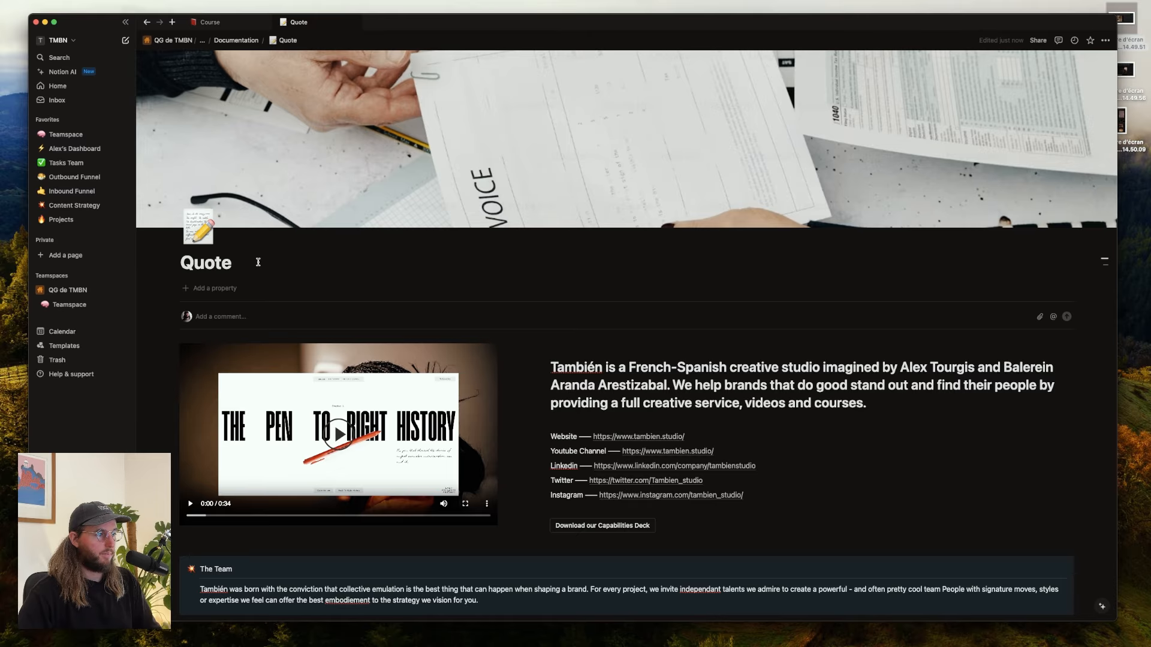
type("G")
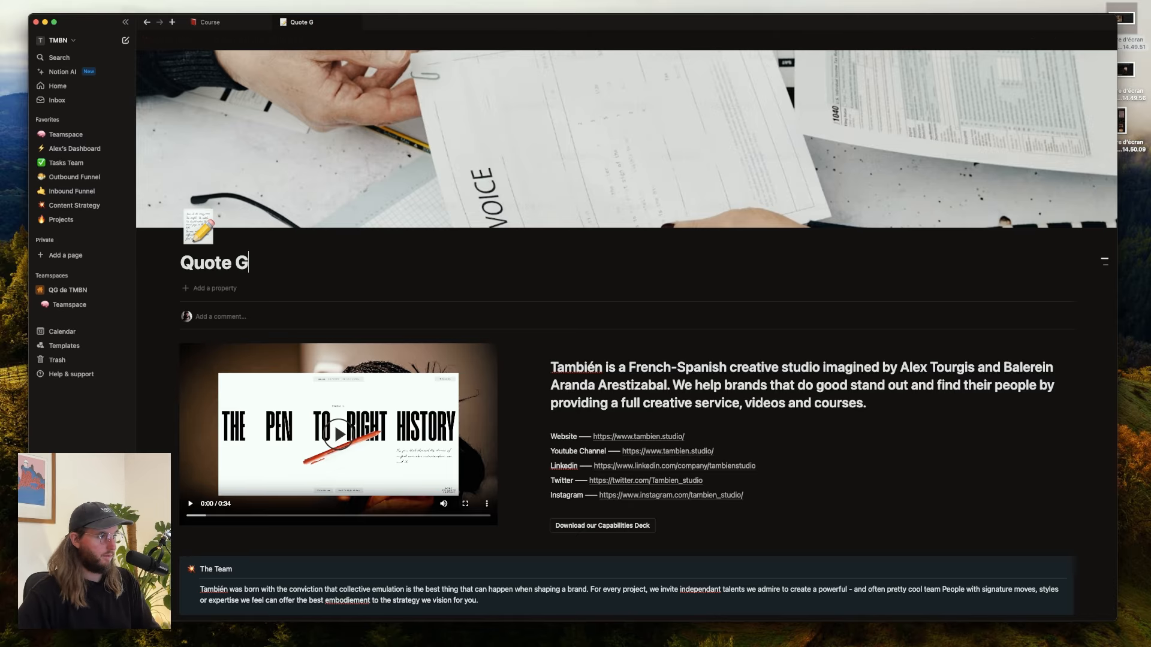
type("reenpeace")
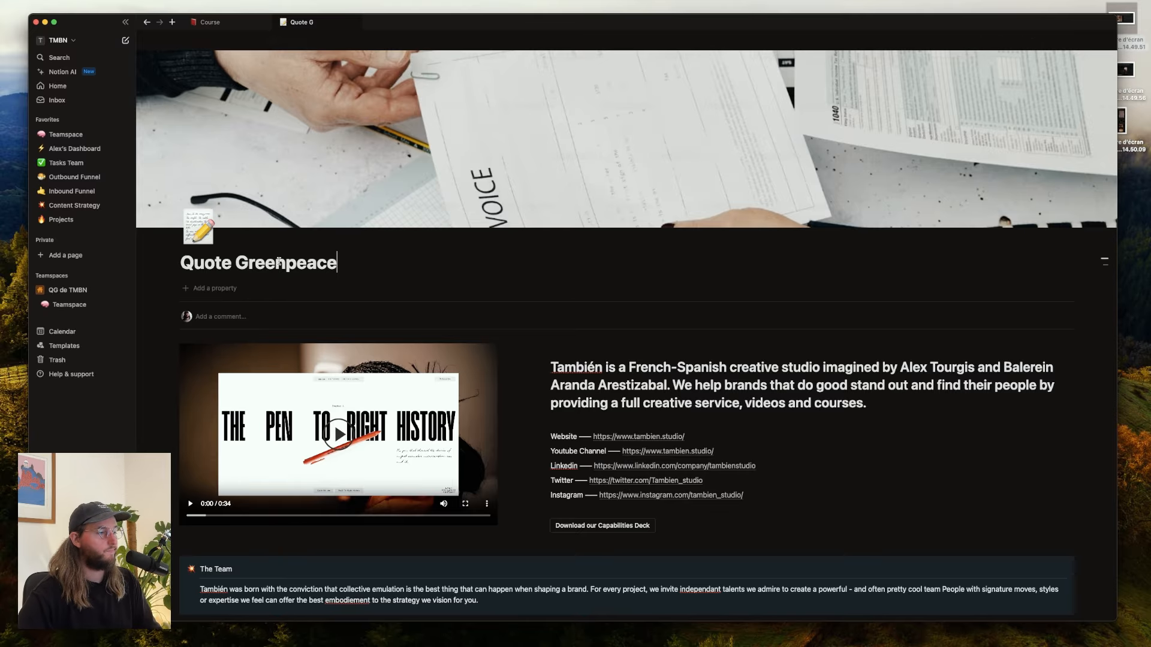
- In the Quote's Process and steps table, give First Contact a date range from July 31, 2024 to July 31, 2024
scroll(616, 361, "down", 2)
scroll(617, 361, "down", 15)
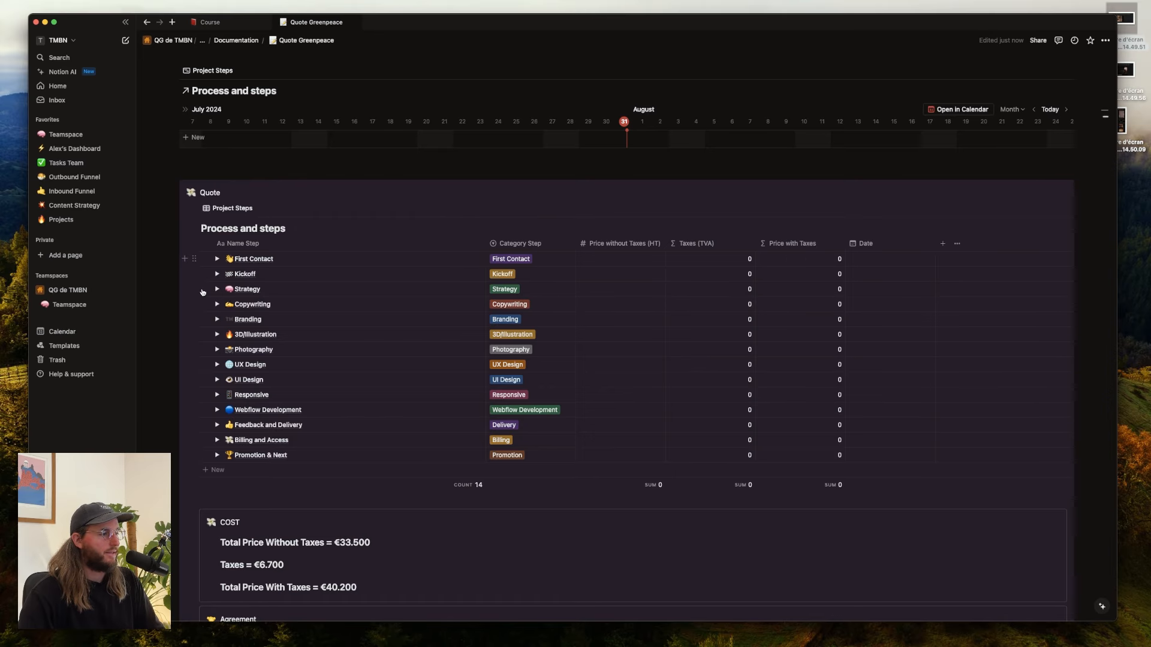
left_click_drag(167, 259, 357, 471)
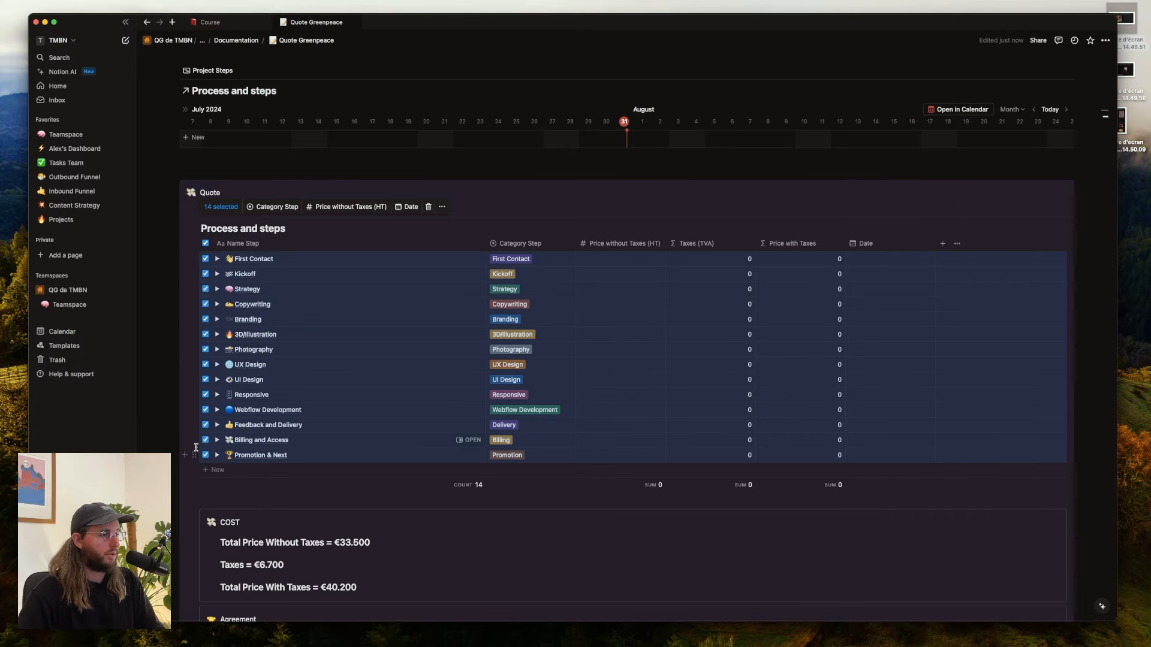
scroll(824, 293, "up", 1)
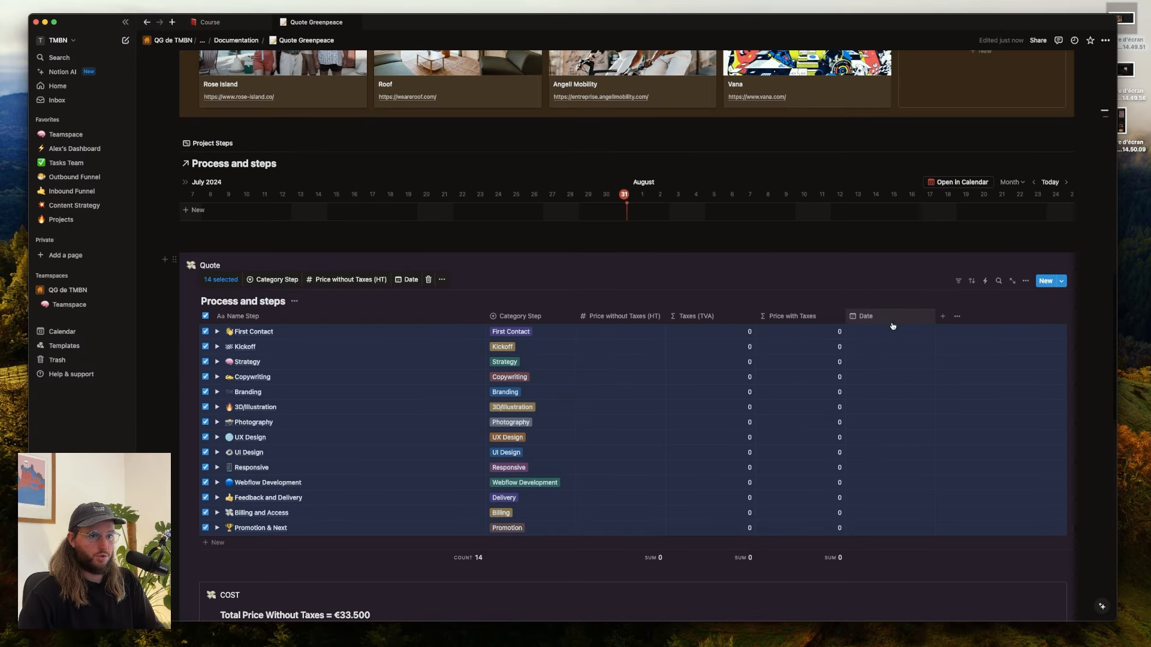
left_click(884, 333)
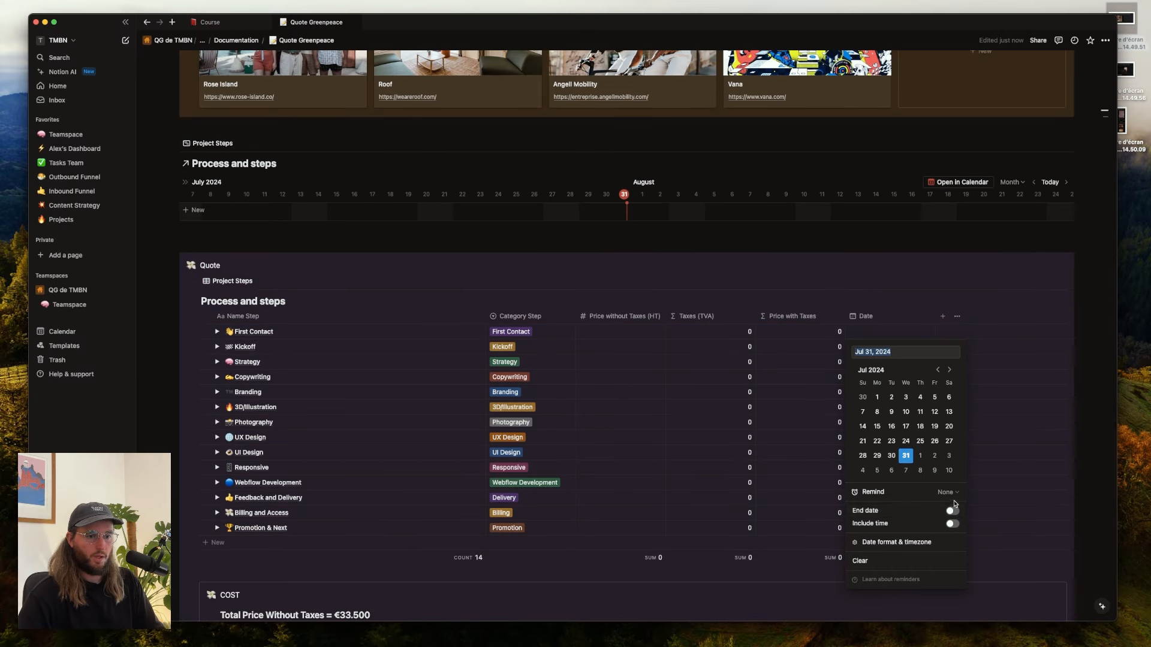
left_click(953, 511)
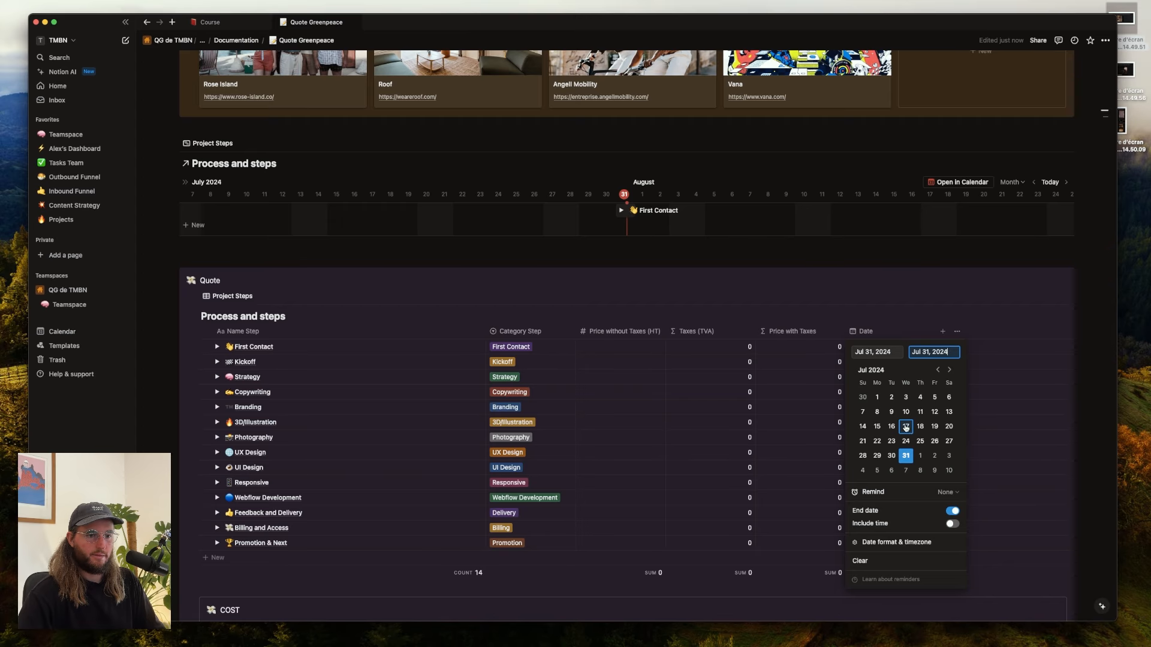
key("Escape")
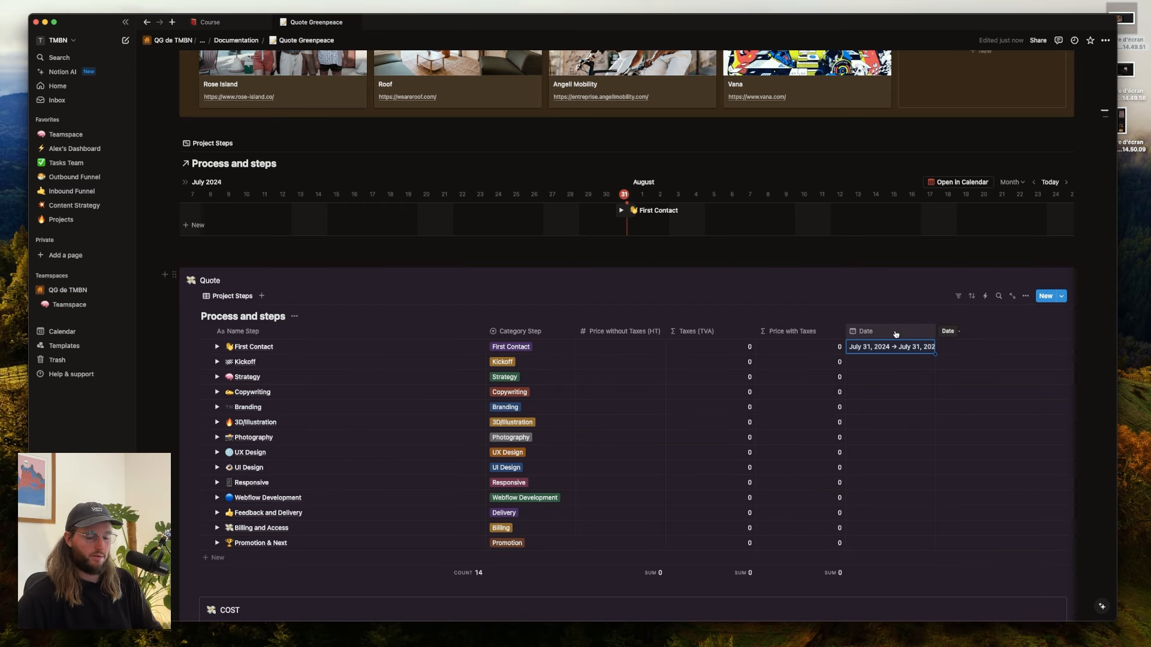
- Copy First Contact's date to the Kickoff step and shift Kickoff on the timeline to August 2, 2024 only
key("Down")
type("July 31, 2024 → July 31, 2024")
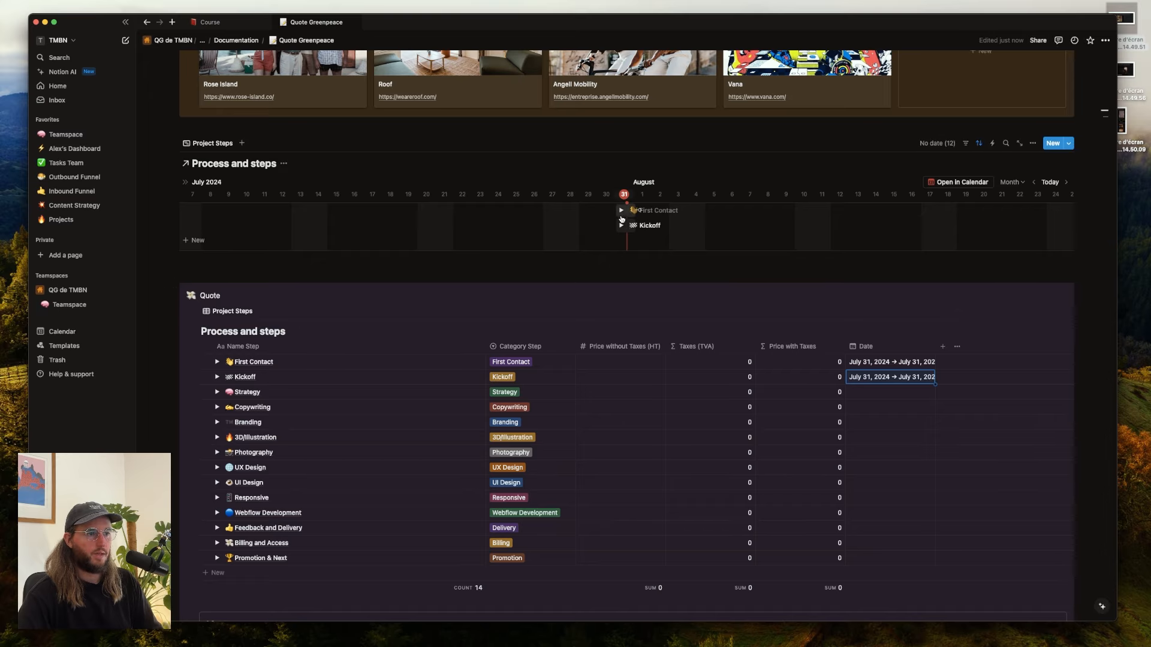
left_click_drag(629, 226, 738, 226)
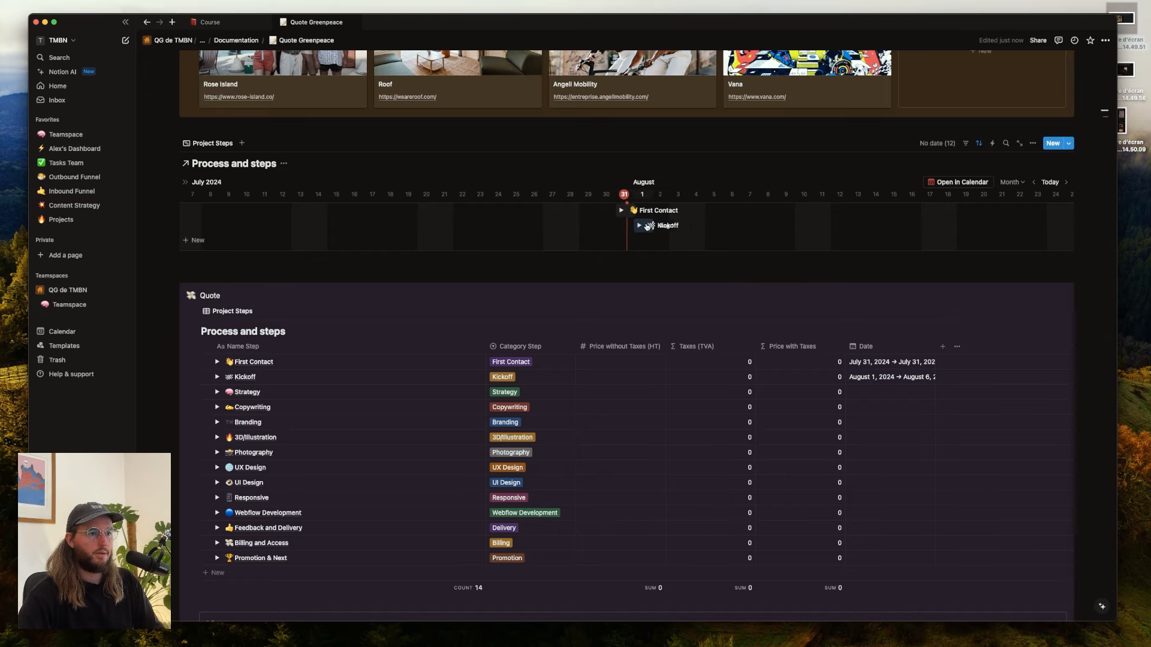
left_click_drag(647, 226, 660, 227)
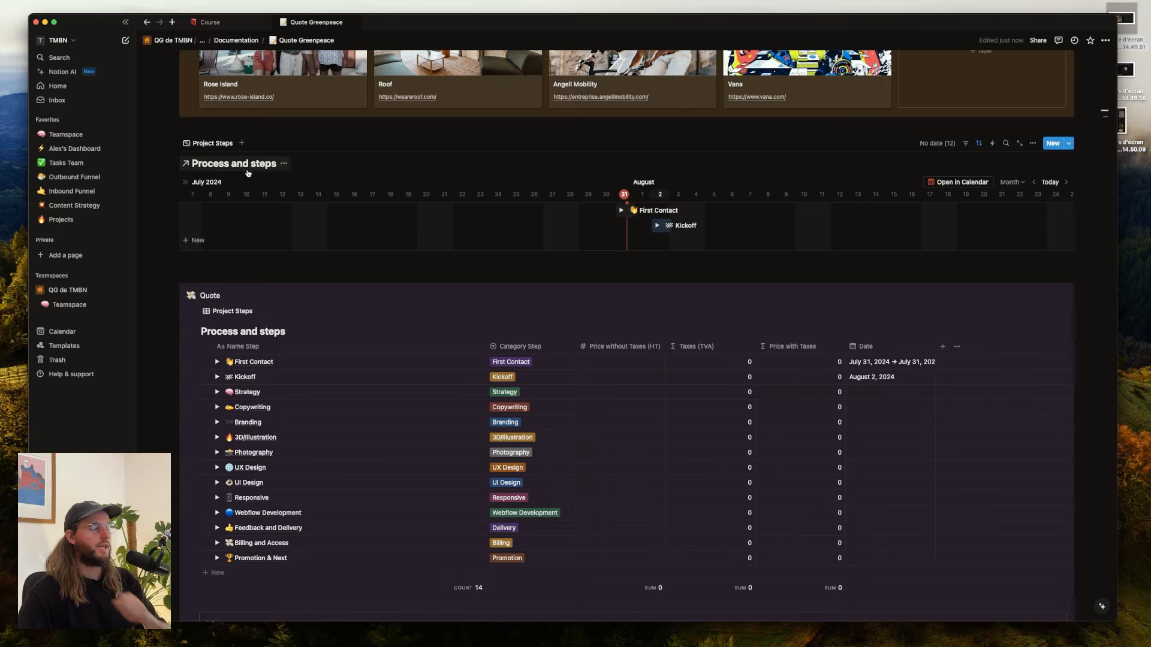
- Set the Copywriting step's date to July 31, 2024
left_click(900, 414)
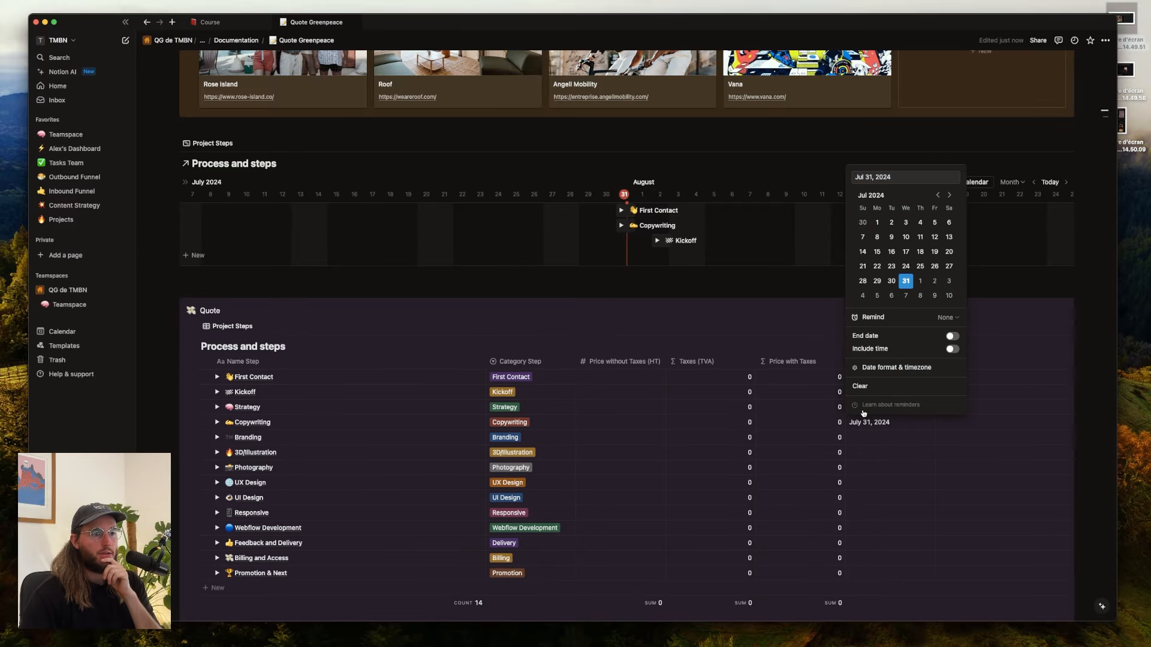
left_click(860, 502)
left_click(874, 438)
left_click(798, 367)
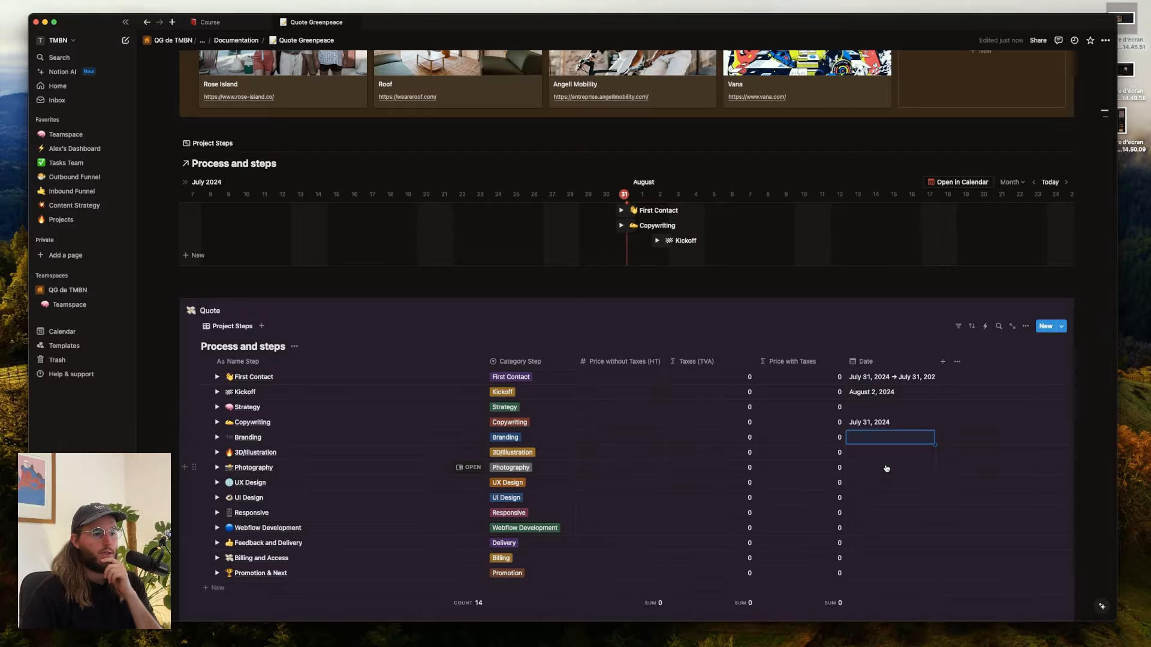
- Delete the Copywriting, Branding, 3D/Illustration and Photography steps from the Quote table, including their sub-items
left_click_drag(170, 317, 362, 368)
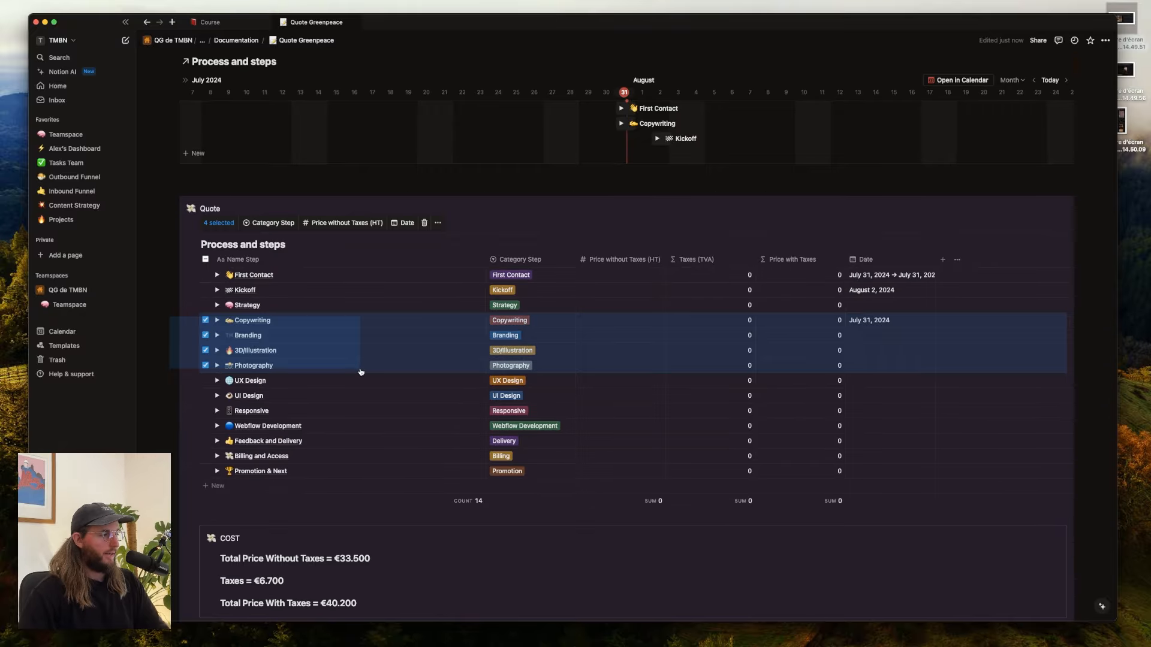
key("BackSpace")
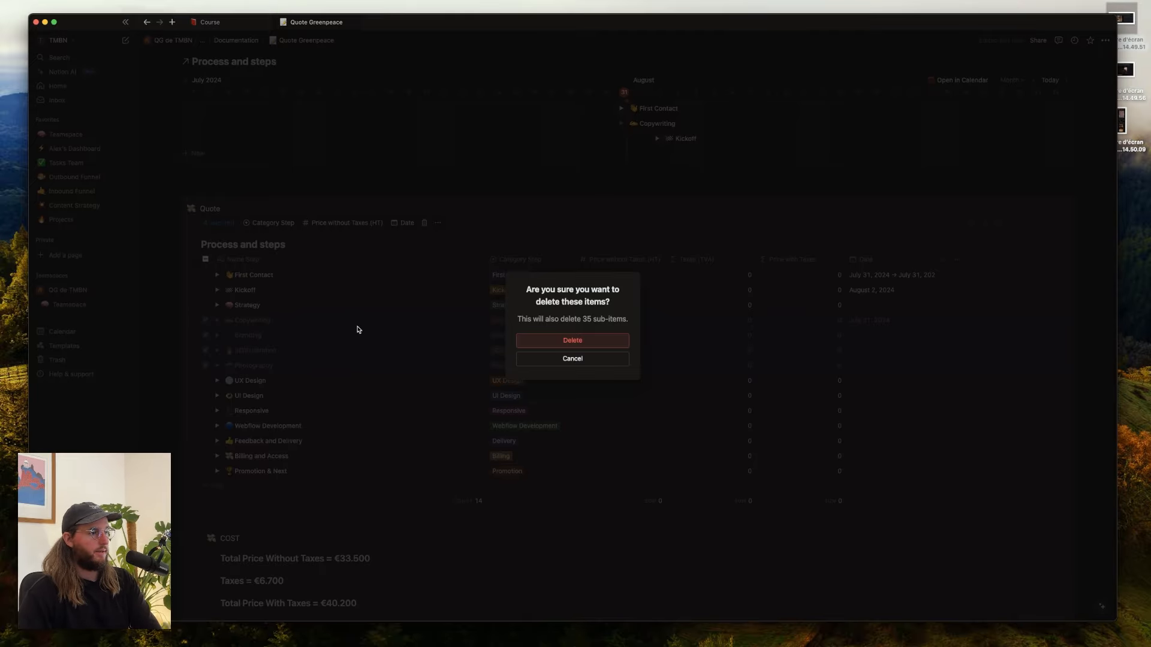
left_click(588, 342)
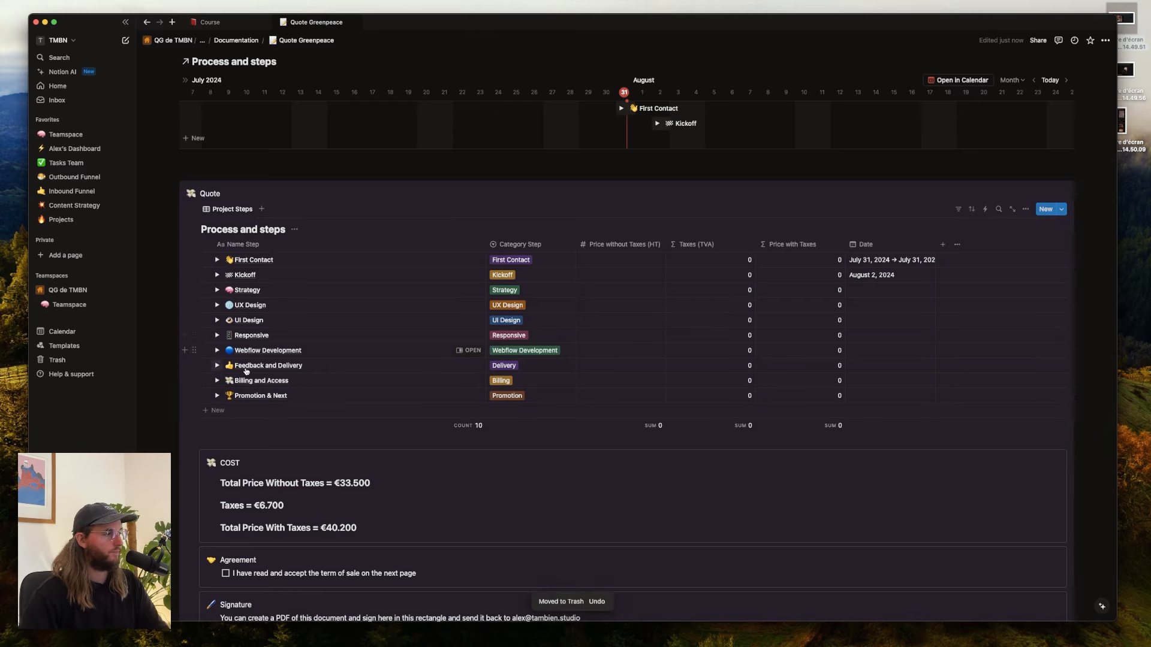
- Try Kickoff on August 5, 2024 in the timeline and move it back to August 2
scroll(677, 335, "up", 5)
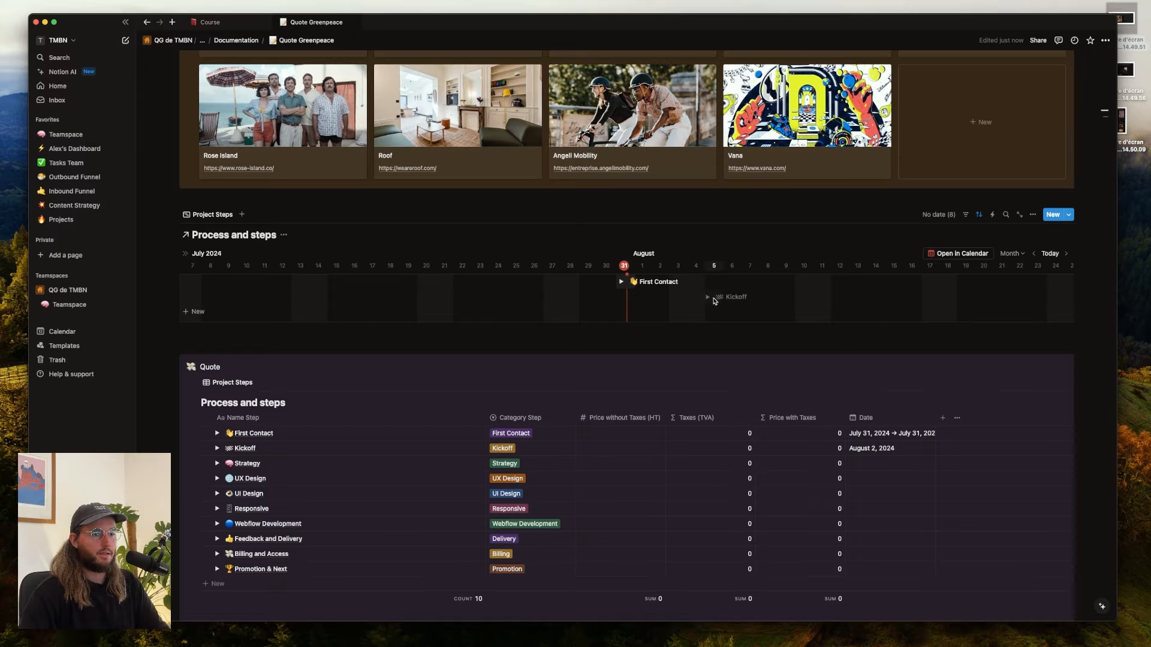
scroll(717, 303, "right", 2)
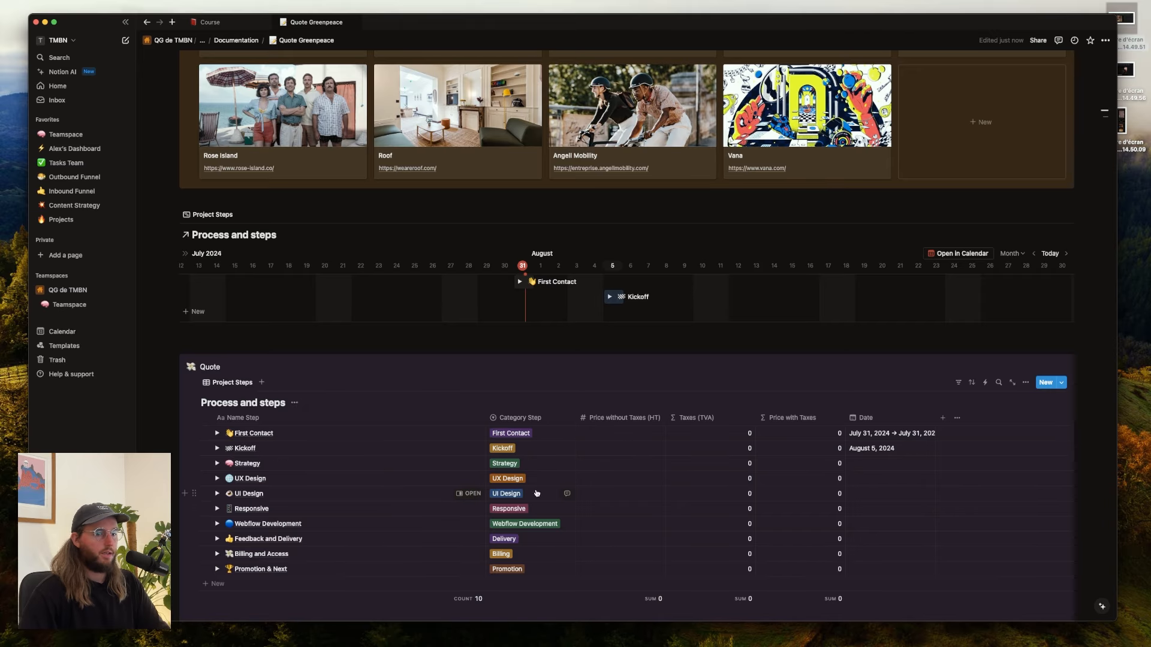
left_click_drag(620, 298, 558, 296)
- Date the Strategy step August 4, 2024 and shift it to August 5 on the timeline
left_click(865, 465)
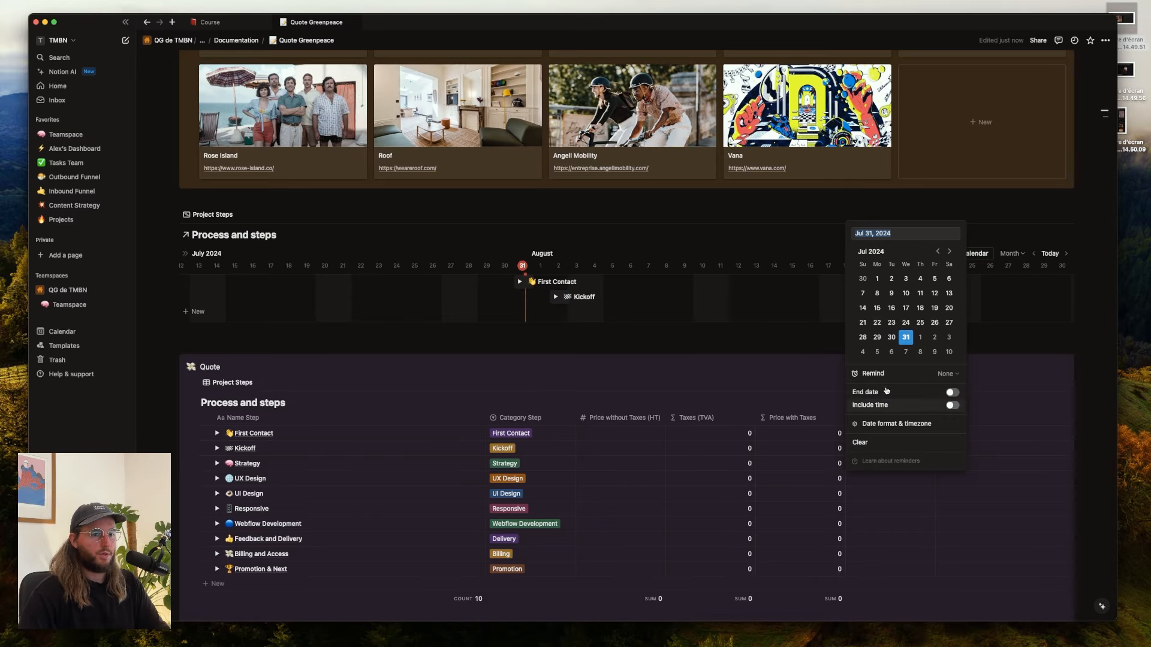
key("Escape")
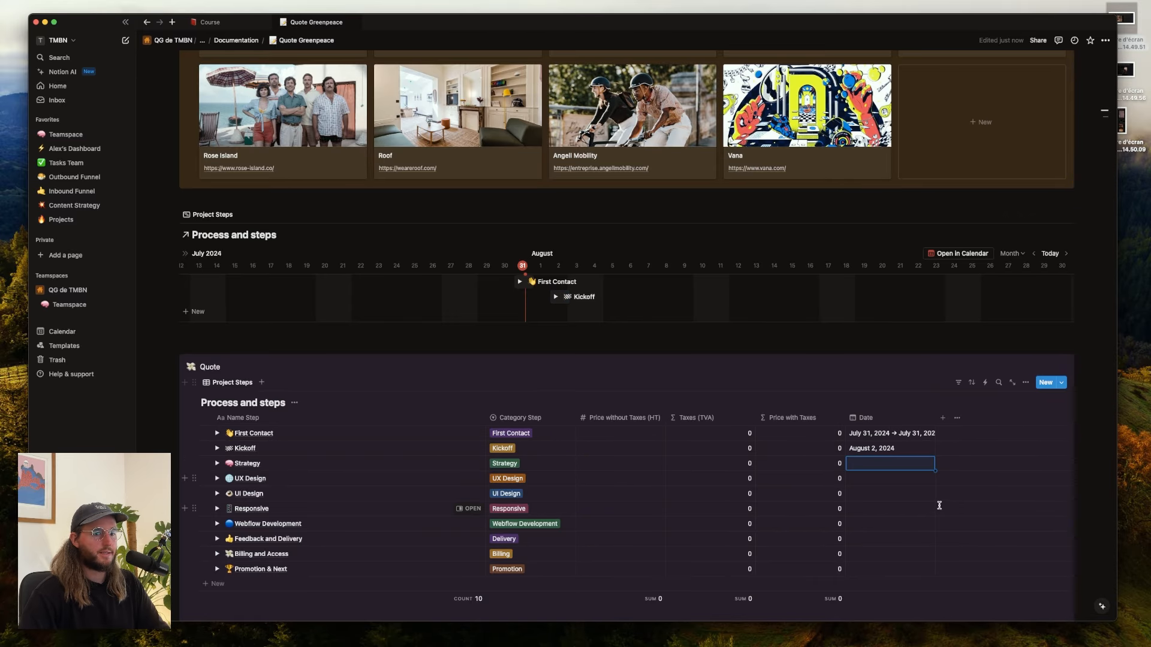
left_click(895, 470)
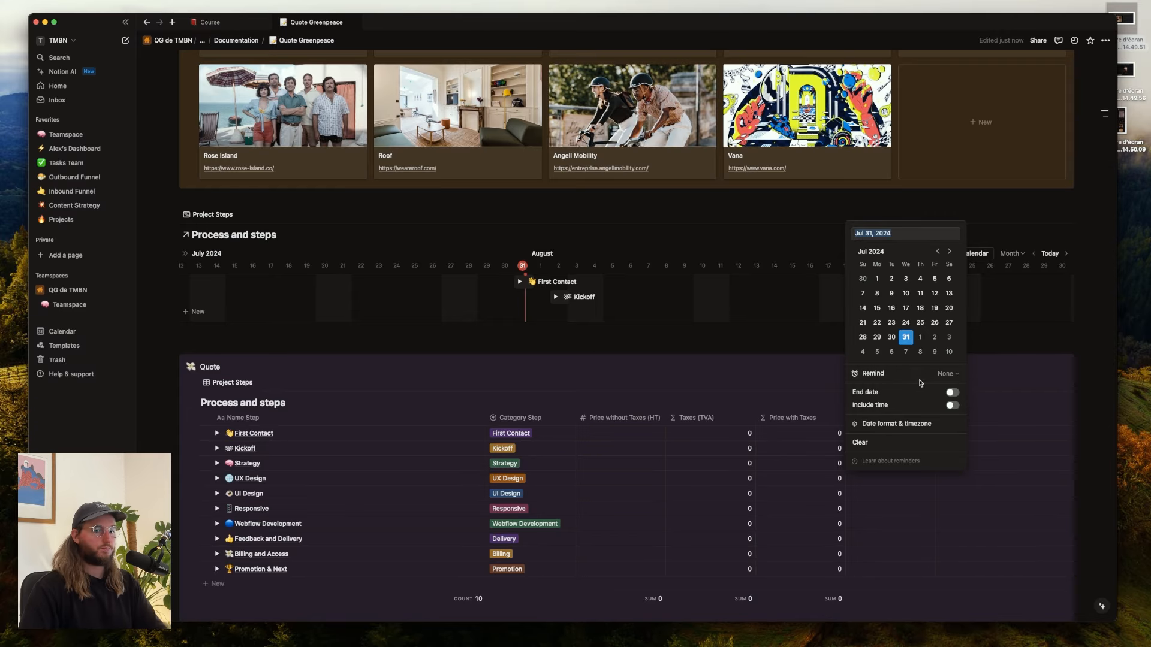
left_click(863, 352)
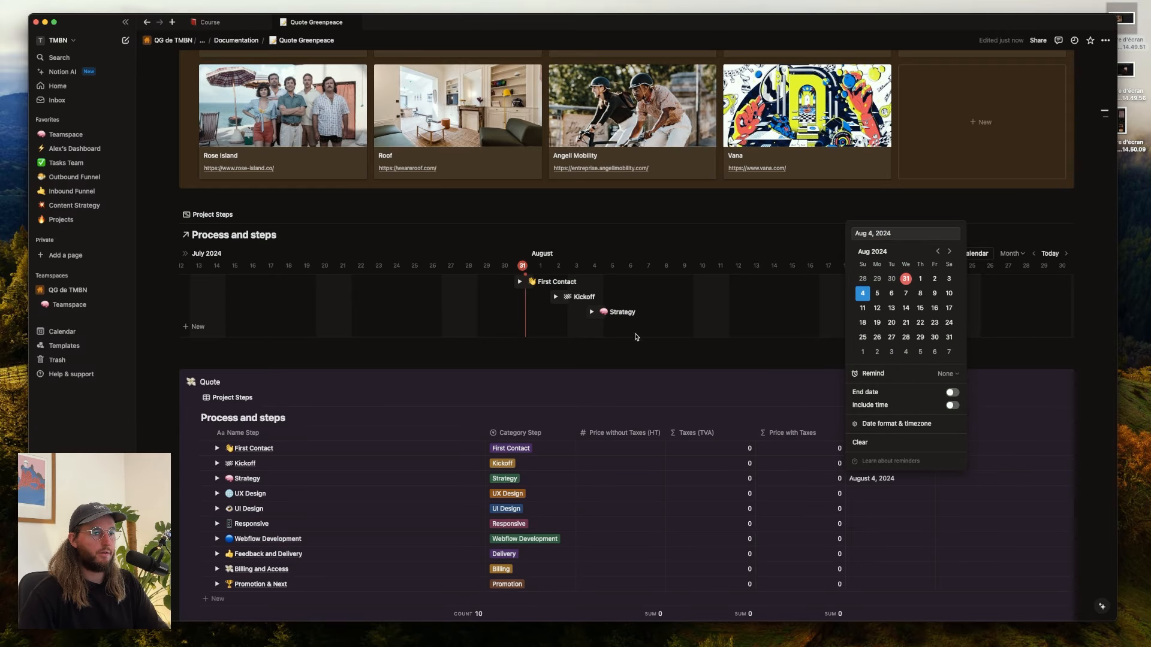
left_click(590, 333)
left_click_drag(591, 311, 609, 311)
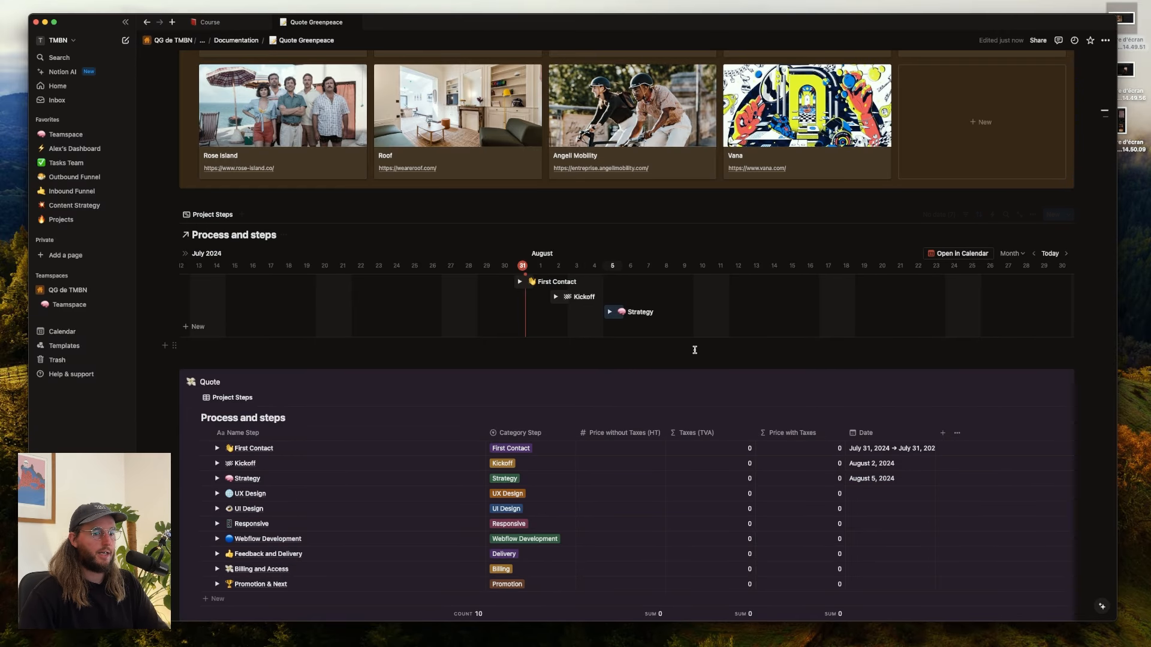
- Date the UX Design step August 5, 2024 and extend it to August 9 on the timeline
scroll(929, 384, "down", 3)
left_click(878, 358)
key("Escape")
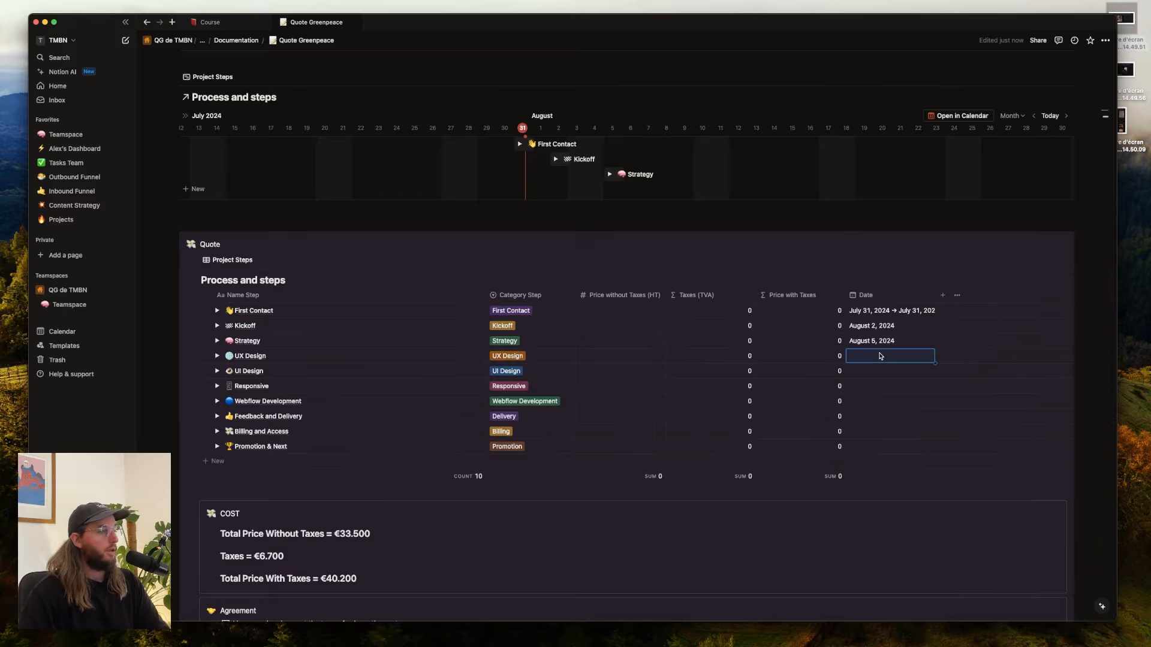
left_click(891, 356)
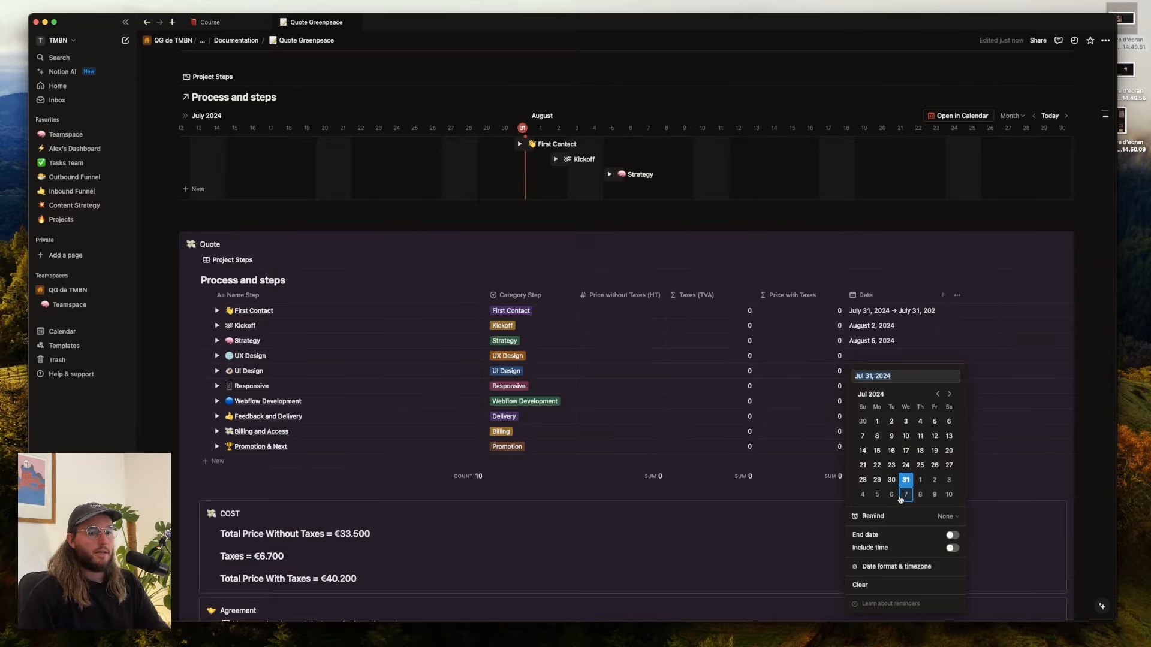
left_click(875, 423)
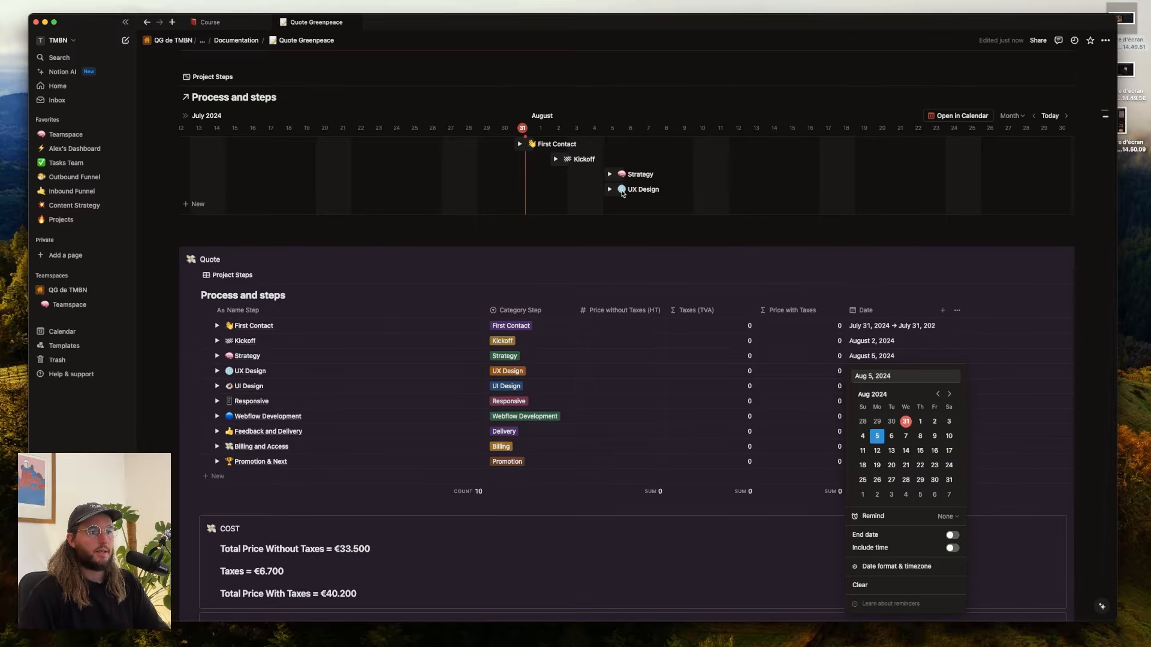
left_click_drag(622, 193, 691, 190)
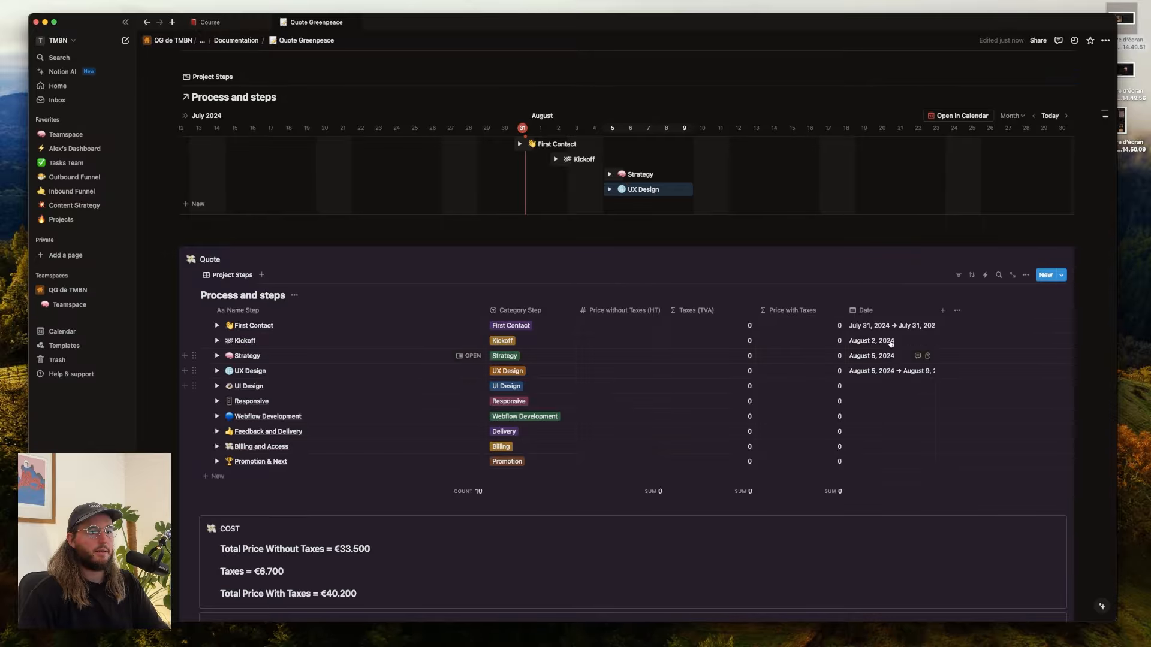
- Date the UI Design step August 5, 2024 and reschedule it on the timeline to August 12 through August 16
left_click(874, 388)
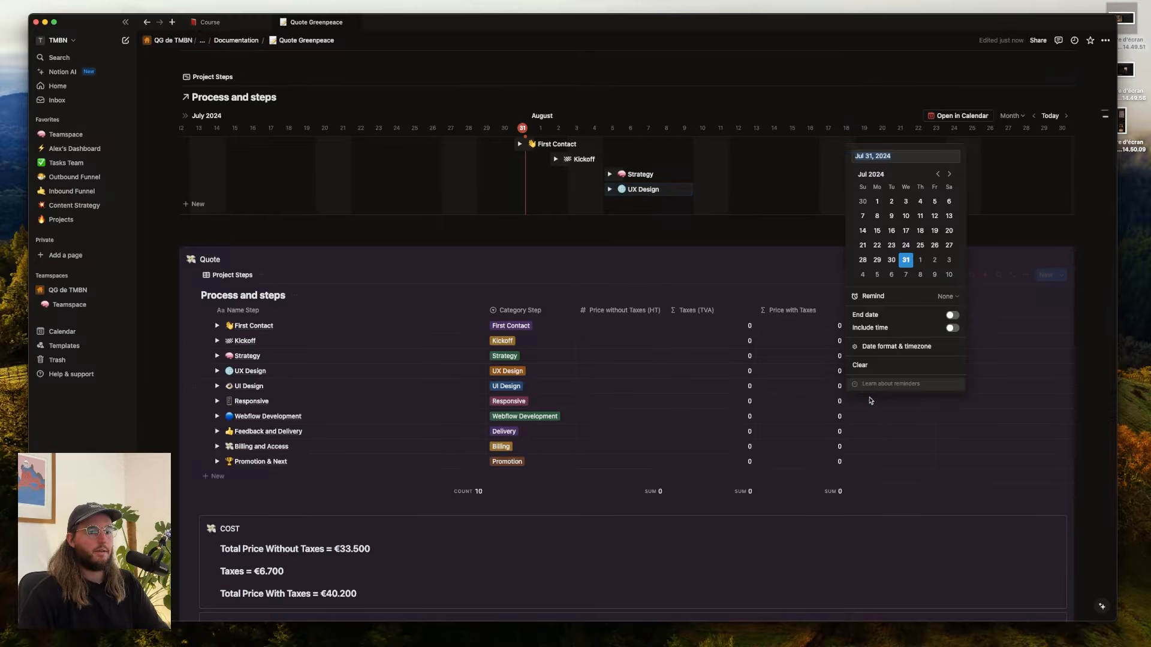
left_click(881, 273)
left_click(615, 209)
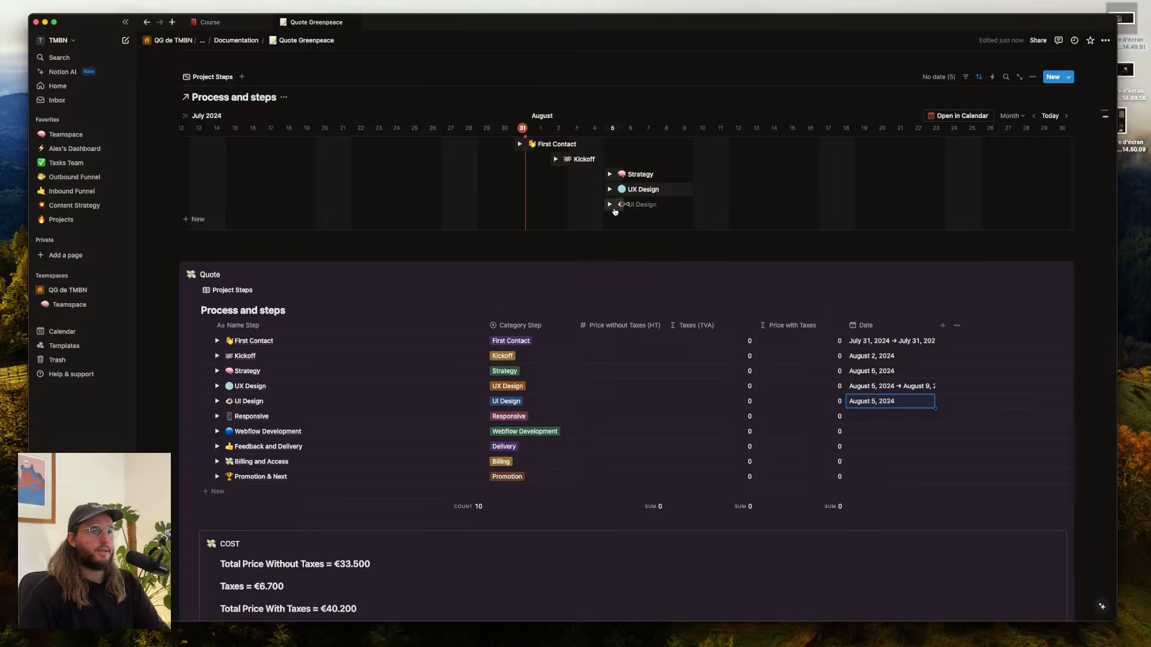
left_click_drag(616, 206, 819, 204)
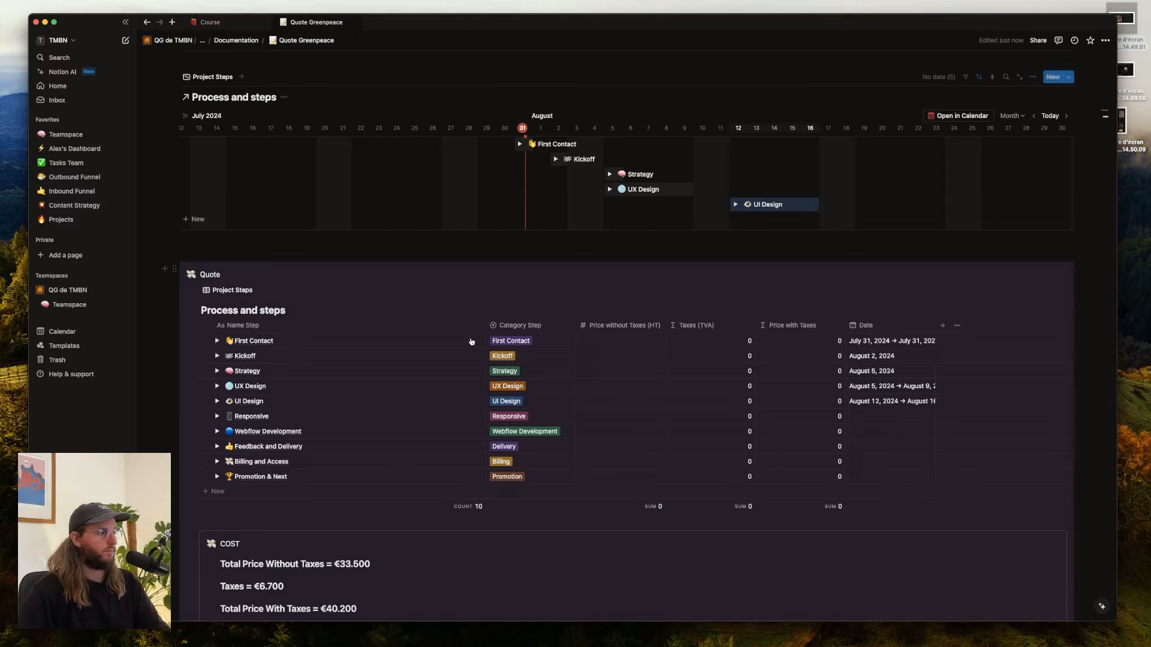
- Date the Responsive step August 7, 2024 and extend it to August 19 on the timeline
left_click(911, 432)
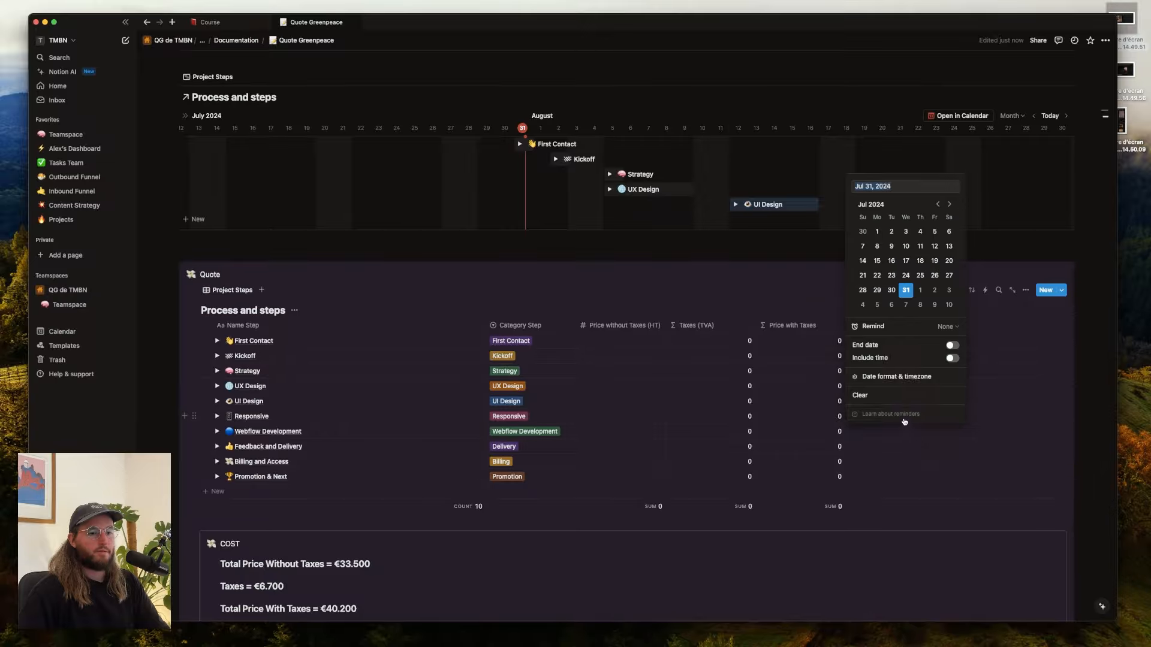
left_click(905, 305)
left_click(649, 213)
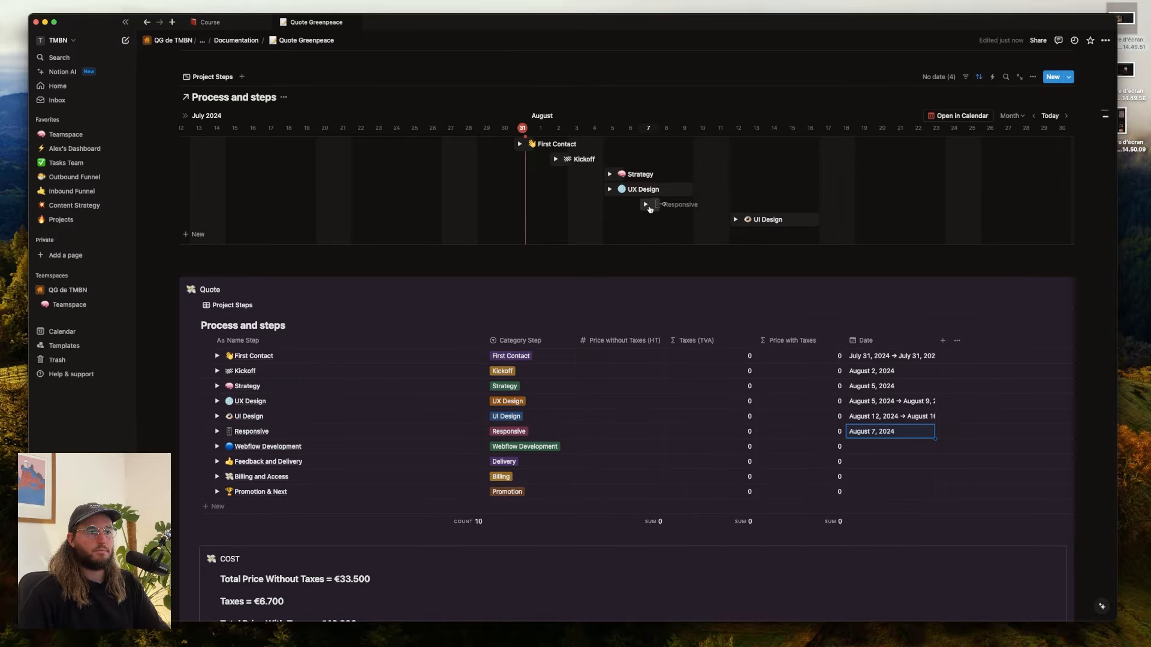
left_click_drag(660, 205, 874, 205)
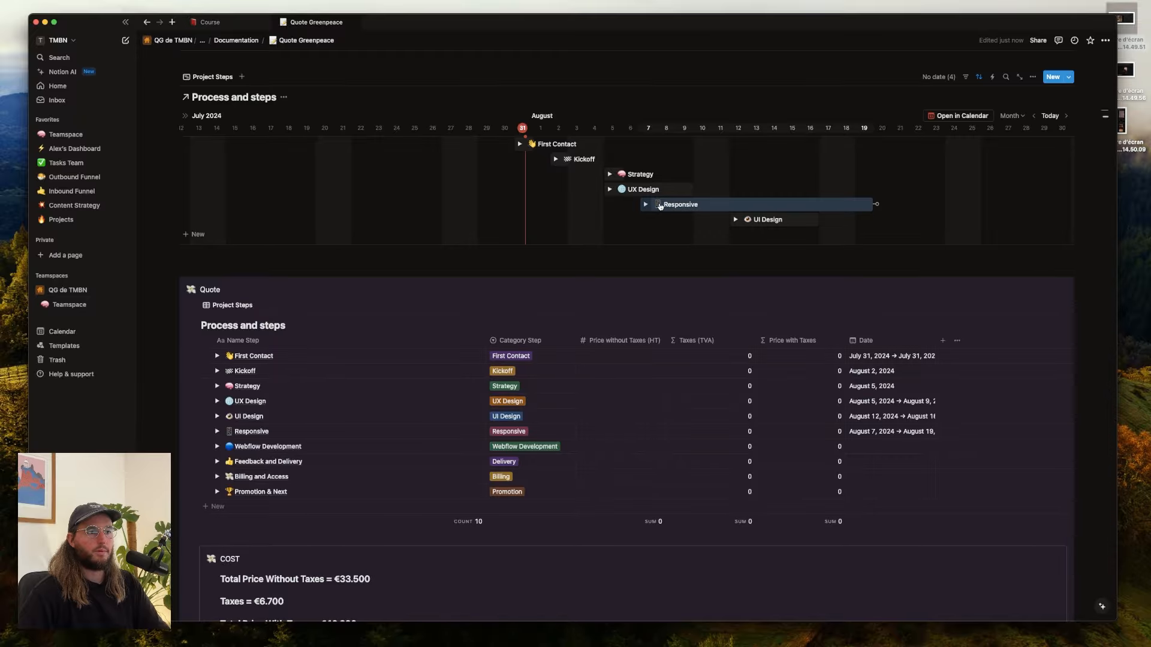
- Shorten the Responsive step to August 19 only, and date the Webflow Development step August 31, 2024
left_click_drag(643, 206, 863, 205)
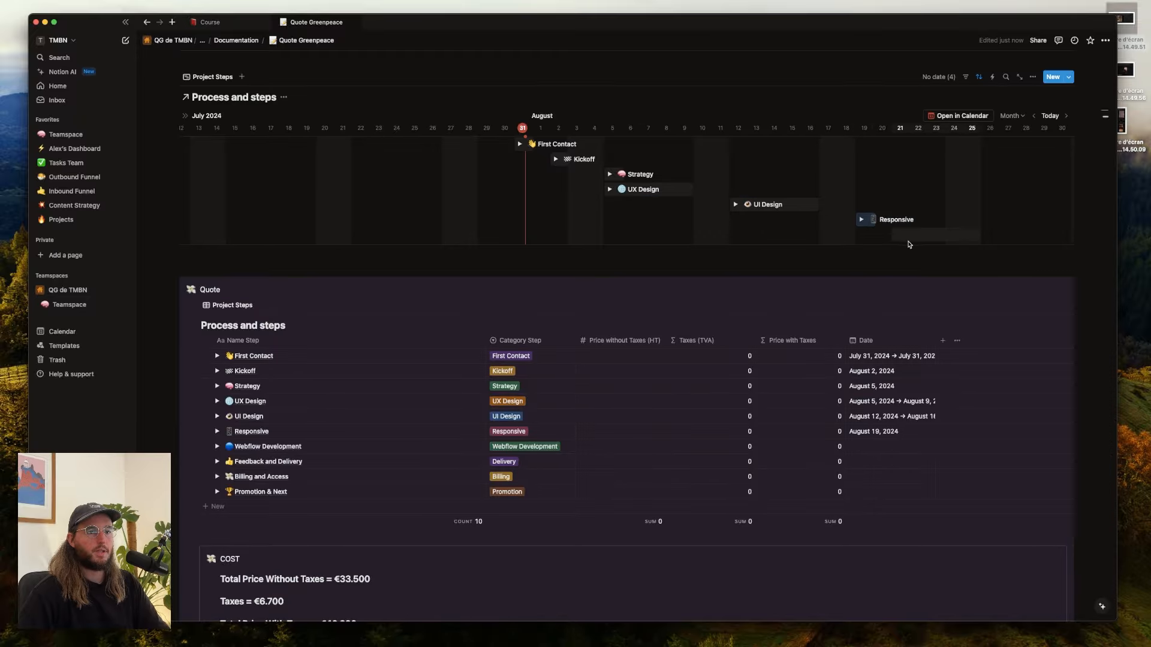
left_click(888, 447)
left_click(950, 235)
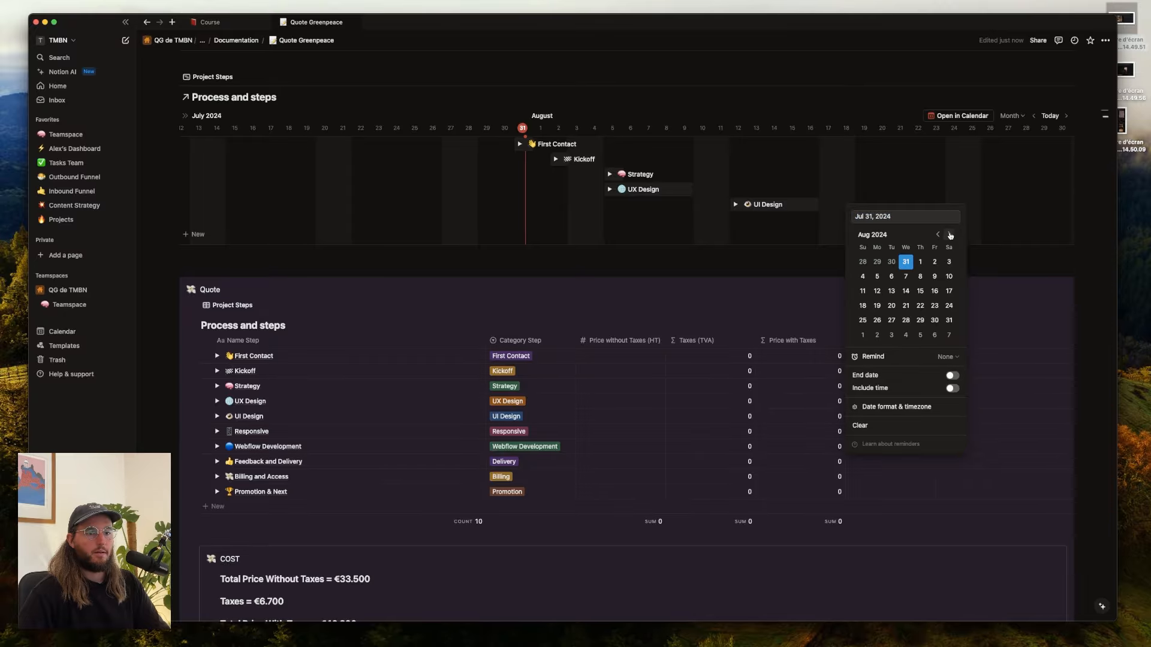
left_click(864, 291)
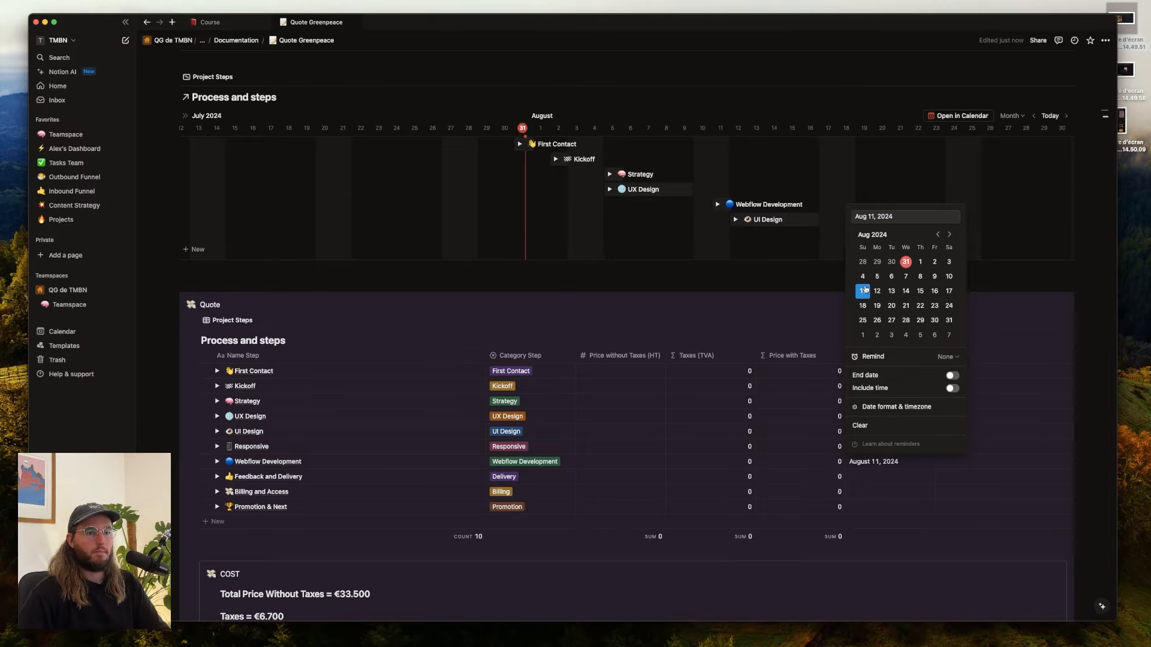
left_click(948, 321)
key("Escape")
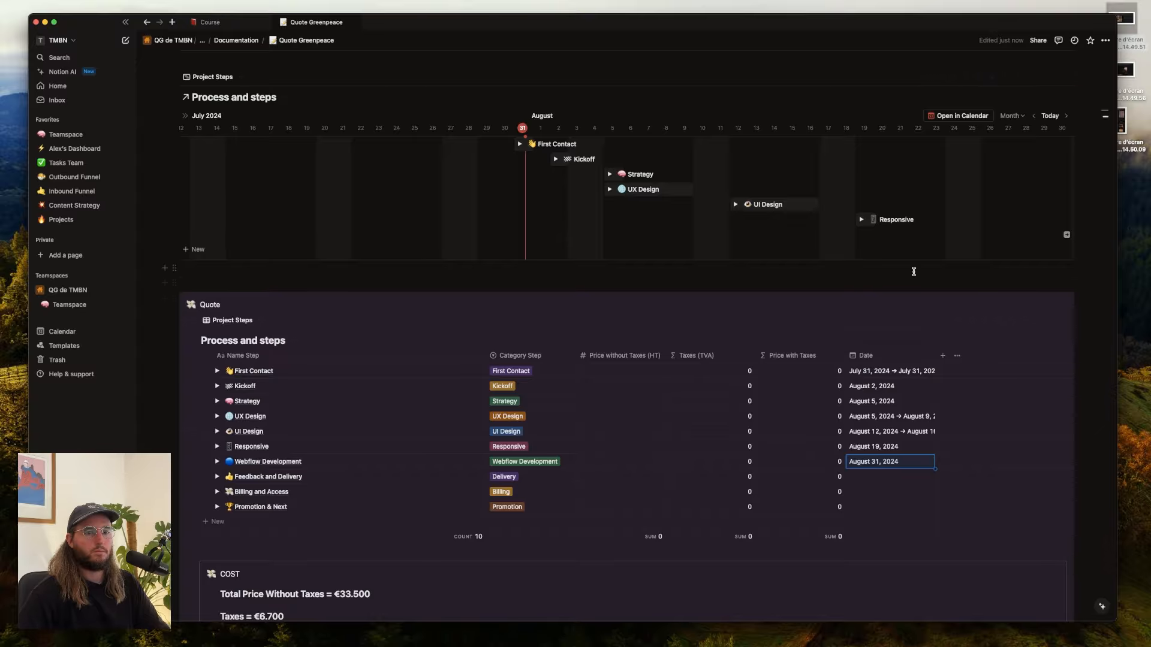
- Reschedule the Webflow Development step on the timeline so it runs from August 21 to September 5
scroll(923, 231, "right", 5)
left_click_drag(919, 235, 749, 235)
left_click_drag(936, 233, 550, 227)
scroll(553, 215, "left", 1)
scroll(553, 216, "left", 4)
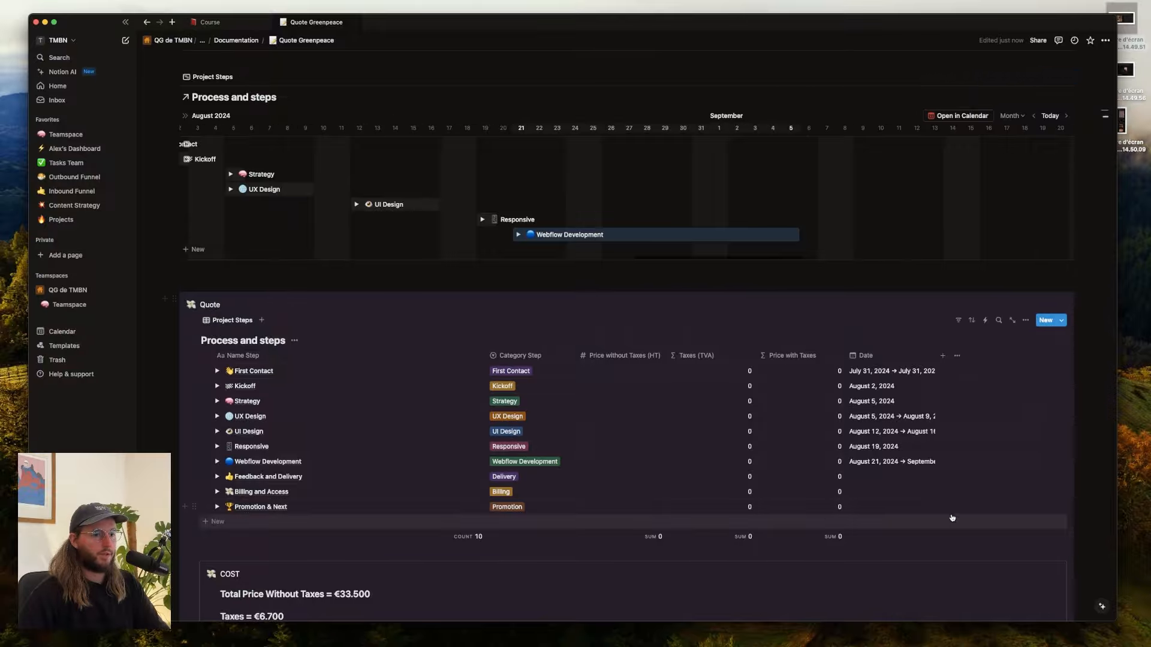
- Give the Feedback and Delivery step a date range starting September 8, 2024, and extend Webflow Development to September 6 on the timeline
left_click(877, 481)
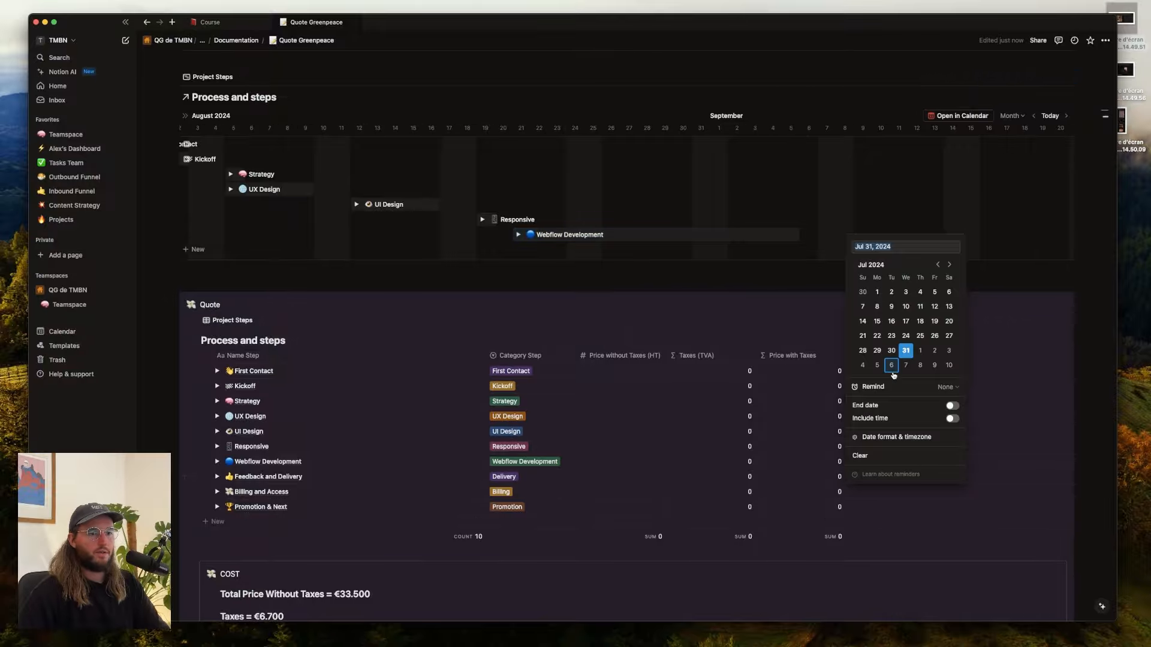
key("Escape")
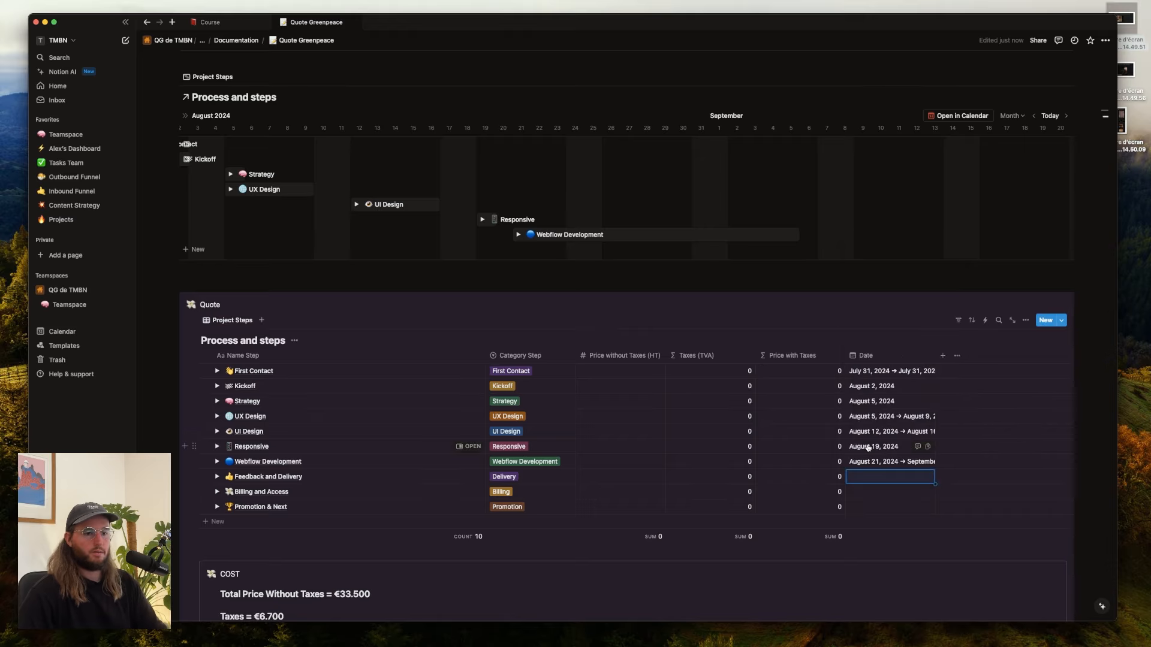
key("Down")
key("super+v")
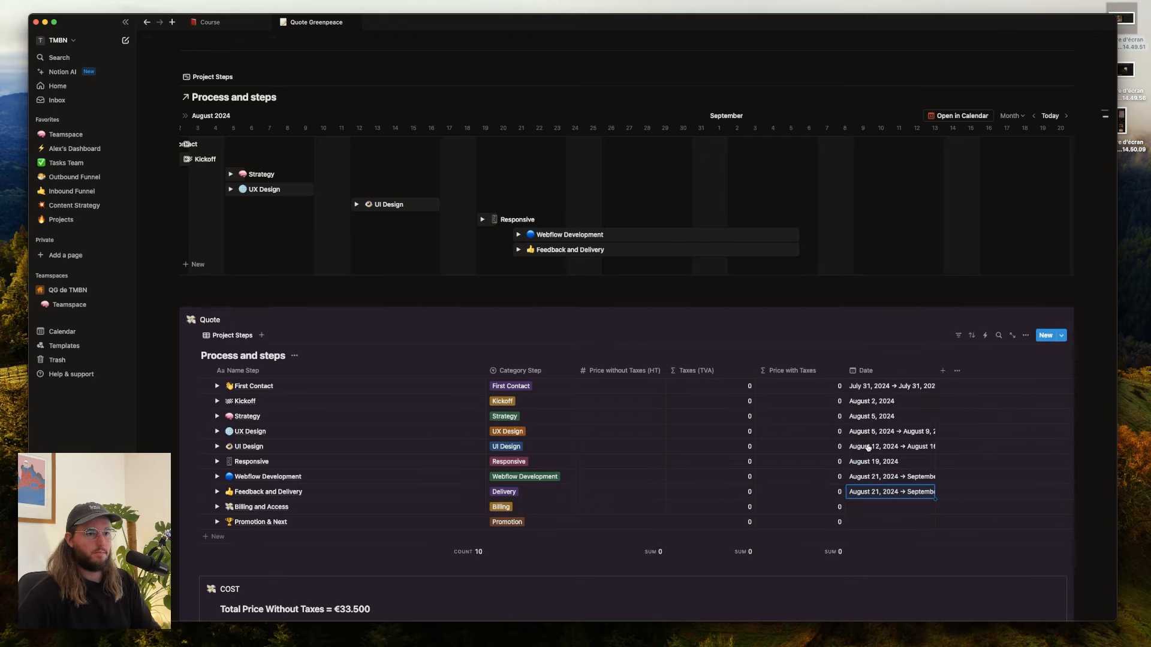
left_click_drag(659, 253, 748, 251)
scroll(890, 252, "right", 2)
left_click_drag(684, 235, 709, 236)
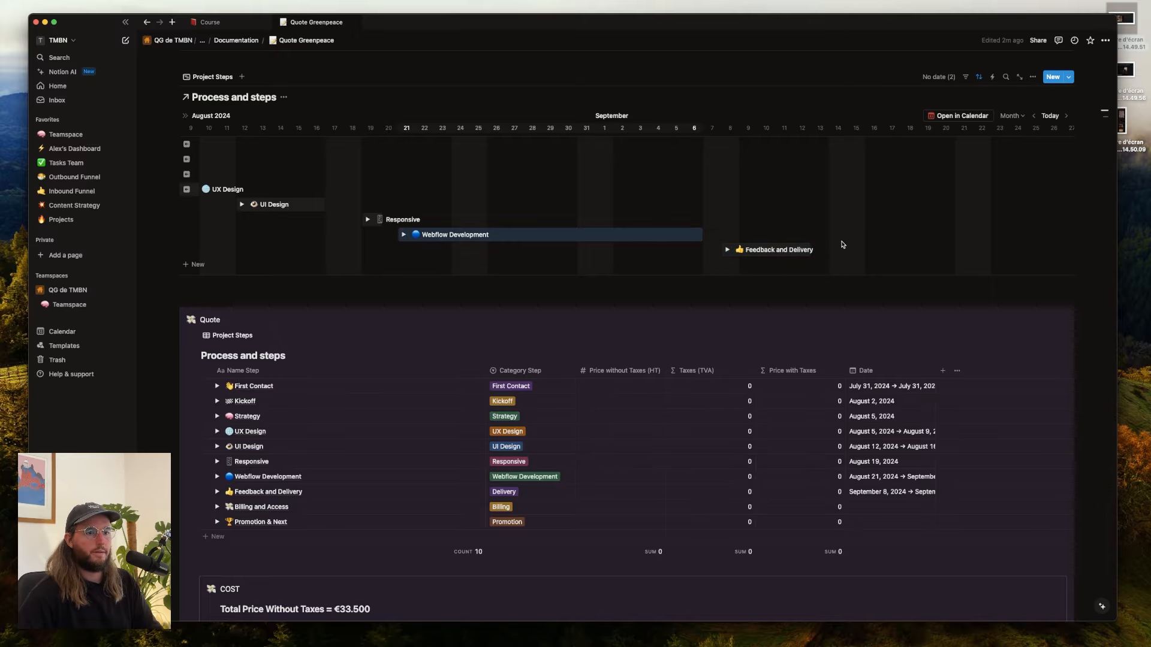
- Date the Billing and Access step September 13, 2024
left_click(903, 509)
key("Escape")
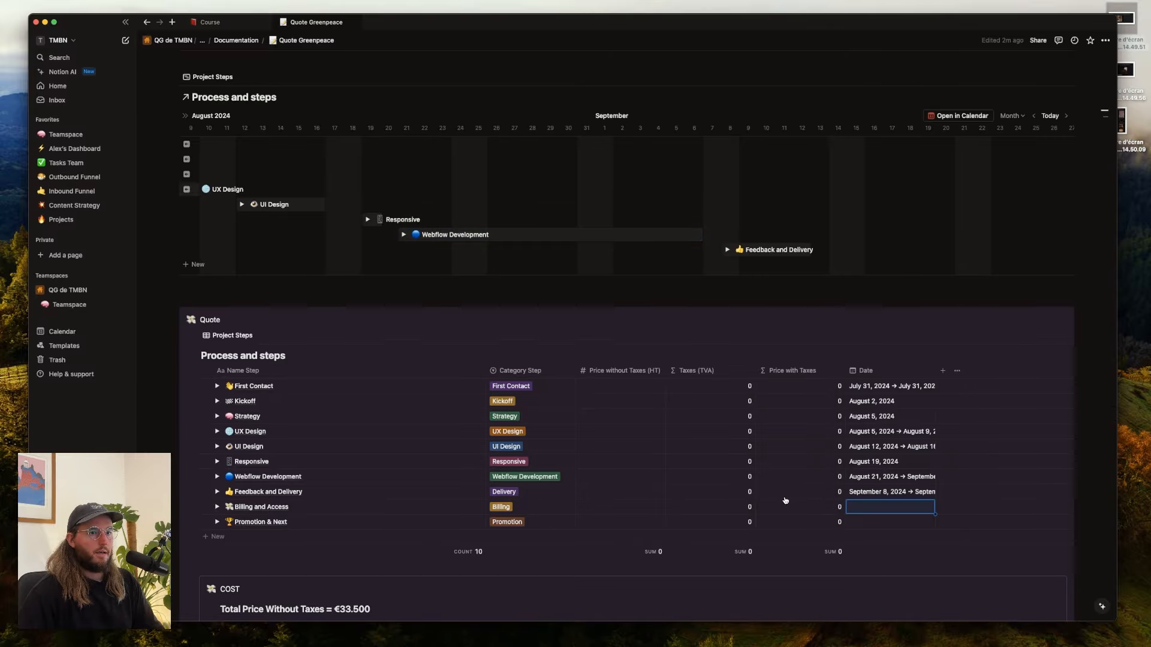
left_click(872, 506)
left_click(950, 294)
left_click(950, 294)
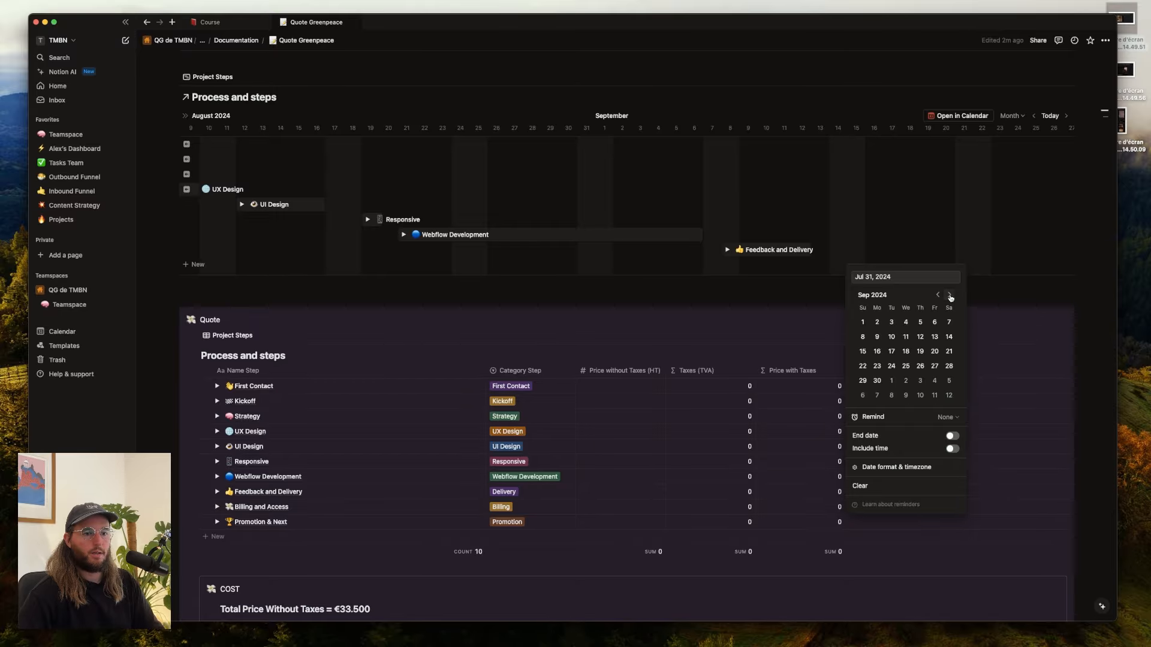
left_click(950, 296)
left_click(938, 295)
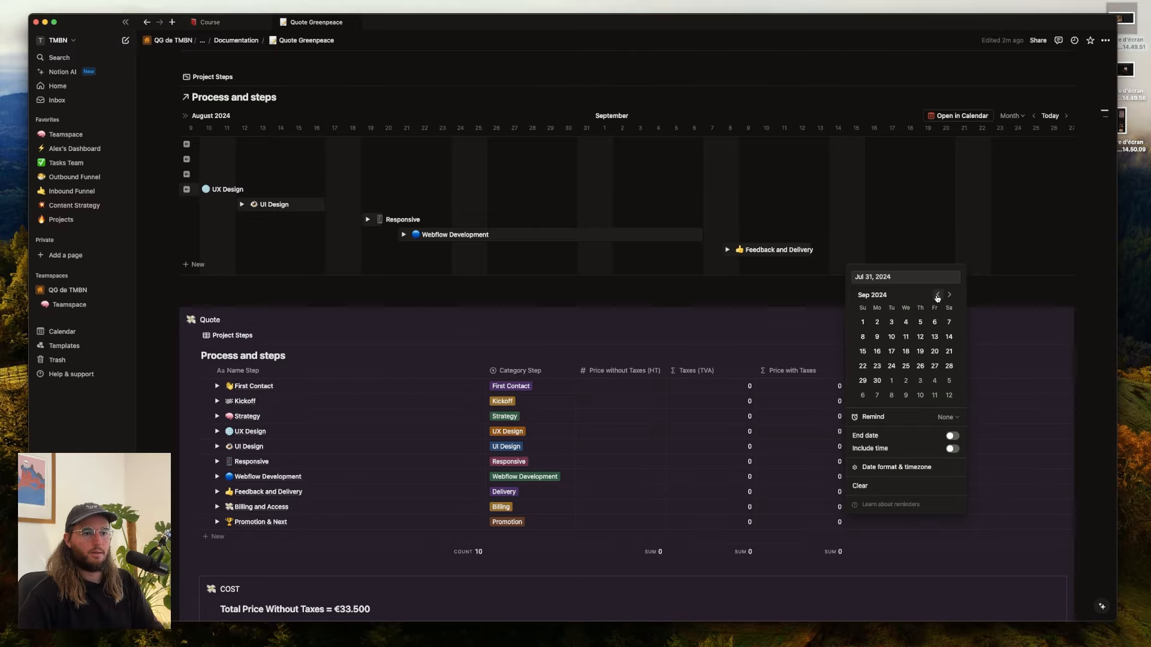
left_click(934, 338)
key("Escape")
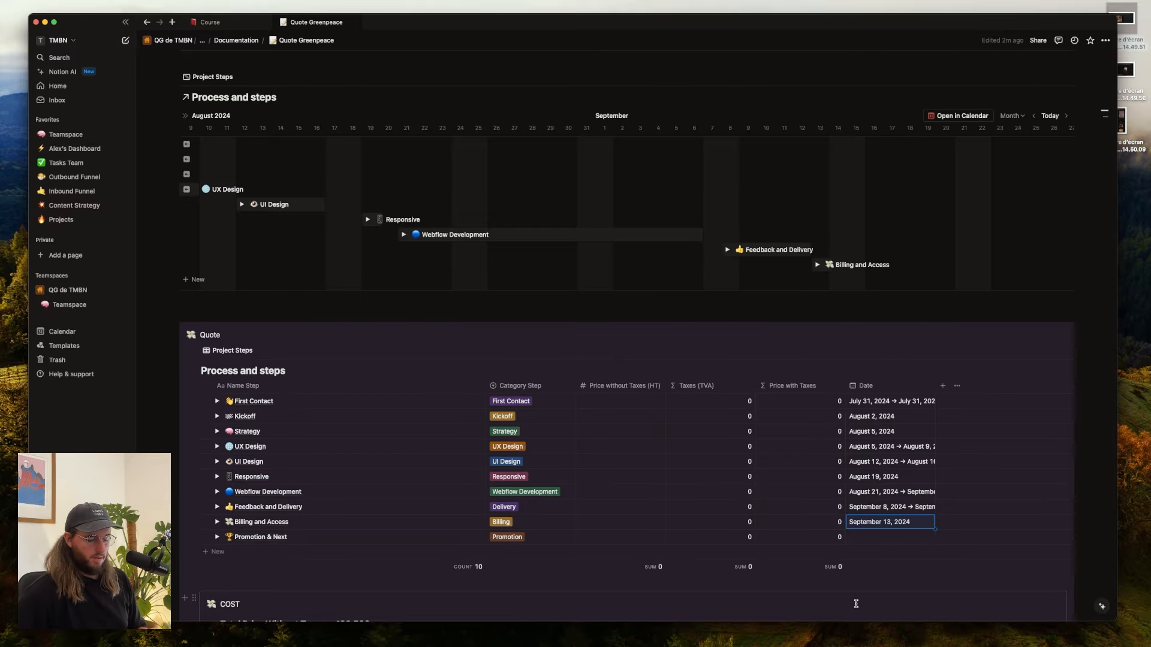
- Copy the Billing and Access date, September 13, 2024, to the Promotion & Next step
key("super+c")
key("Down")
key("super+v")
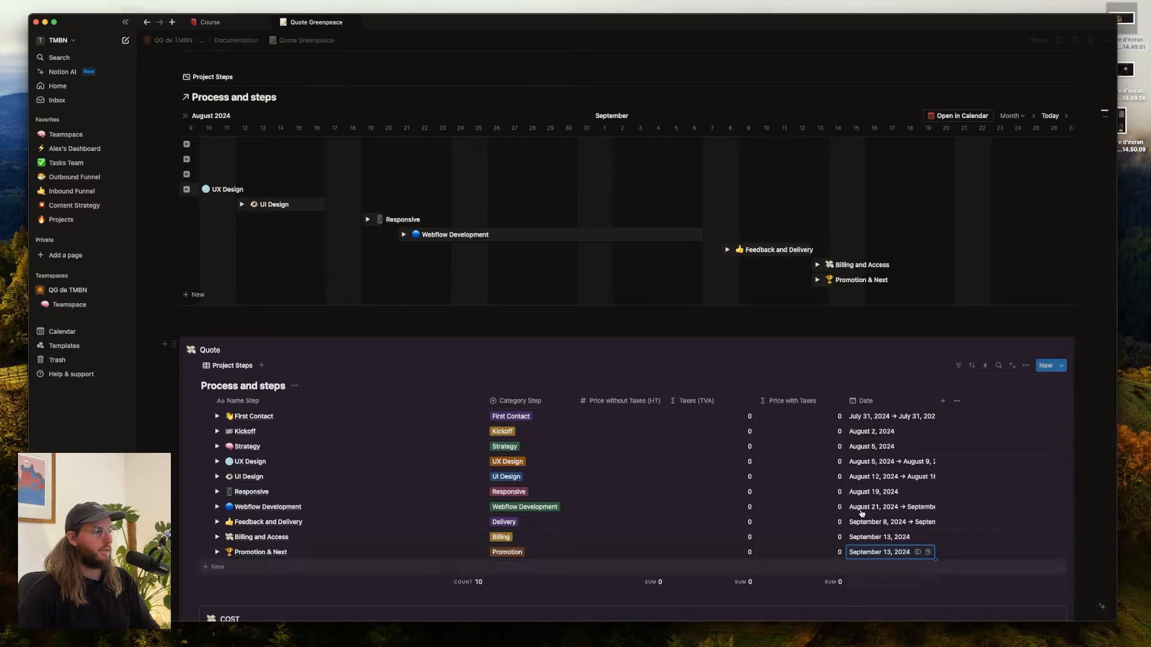
scroll(839, 197, "left", 10)
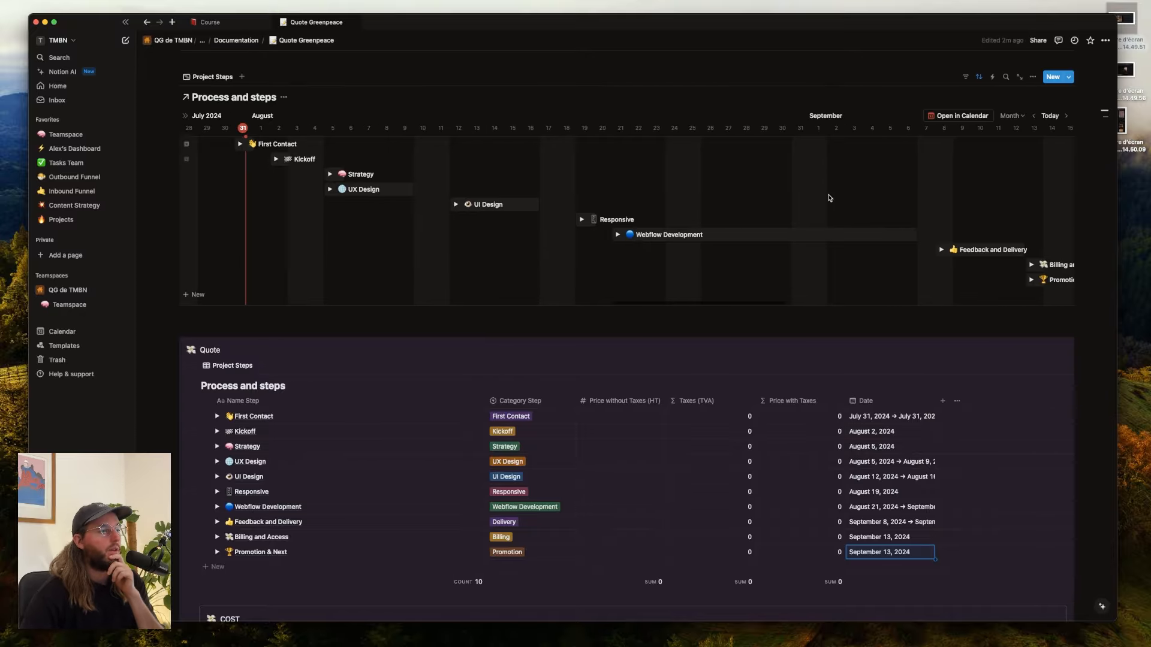
- Expand the First Contact, Kickoff, Strategy, UX Design and UI Design steps in the quote table and examine their sub-items
scroll(642, 205, "down", 5)
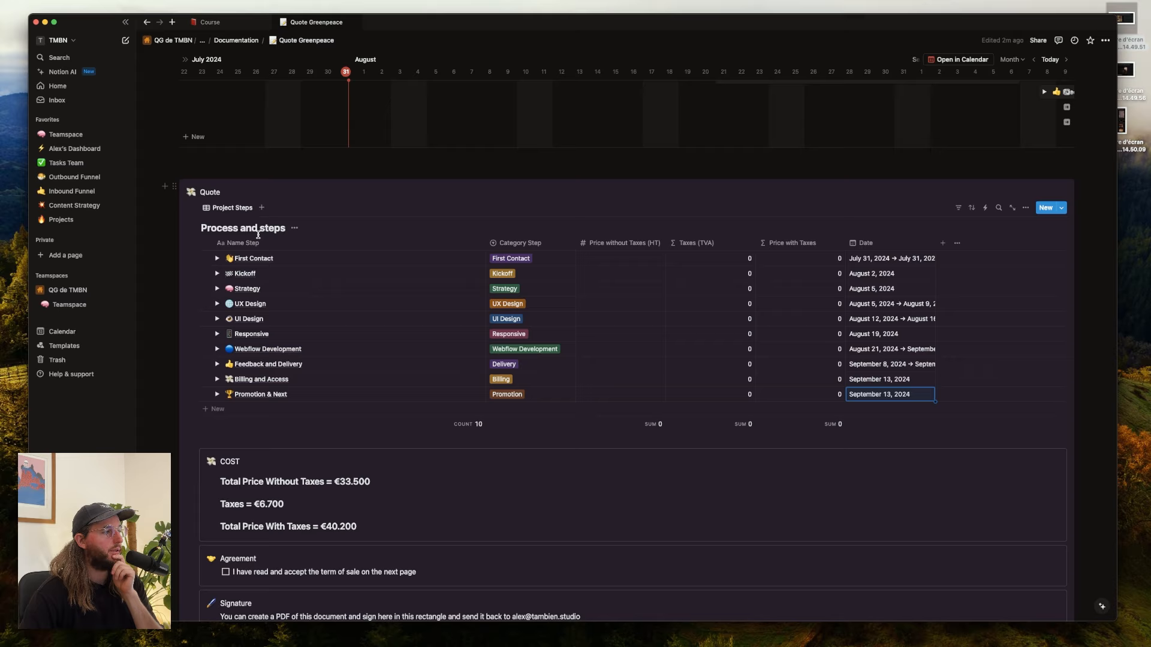
left_click(217, 259)
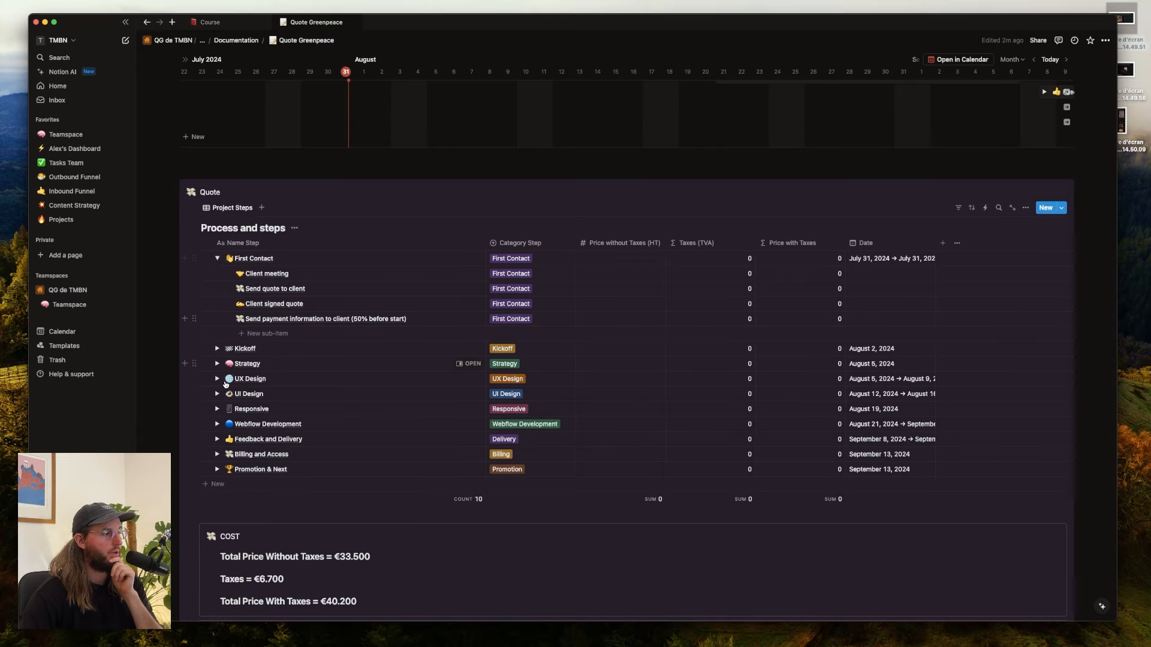
left_click(217, 349)
scroll(219, 348, "down", 3)
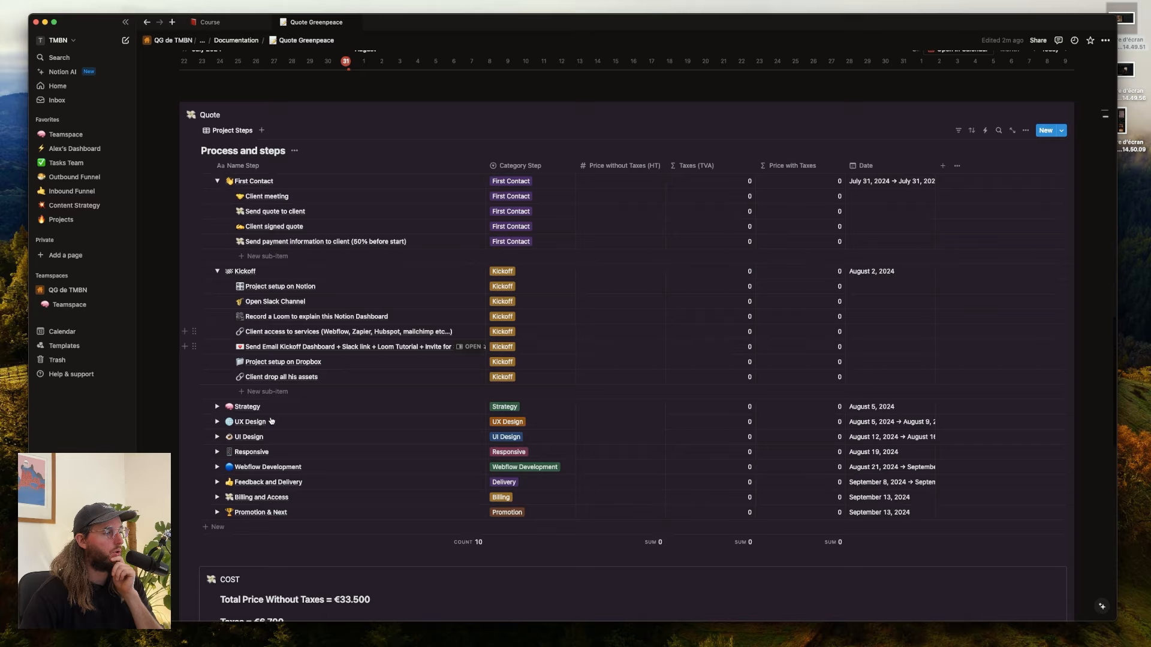
left_click(217, 406)
scroll(256, 438, "down", 3)
left_click(218, 407)
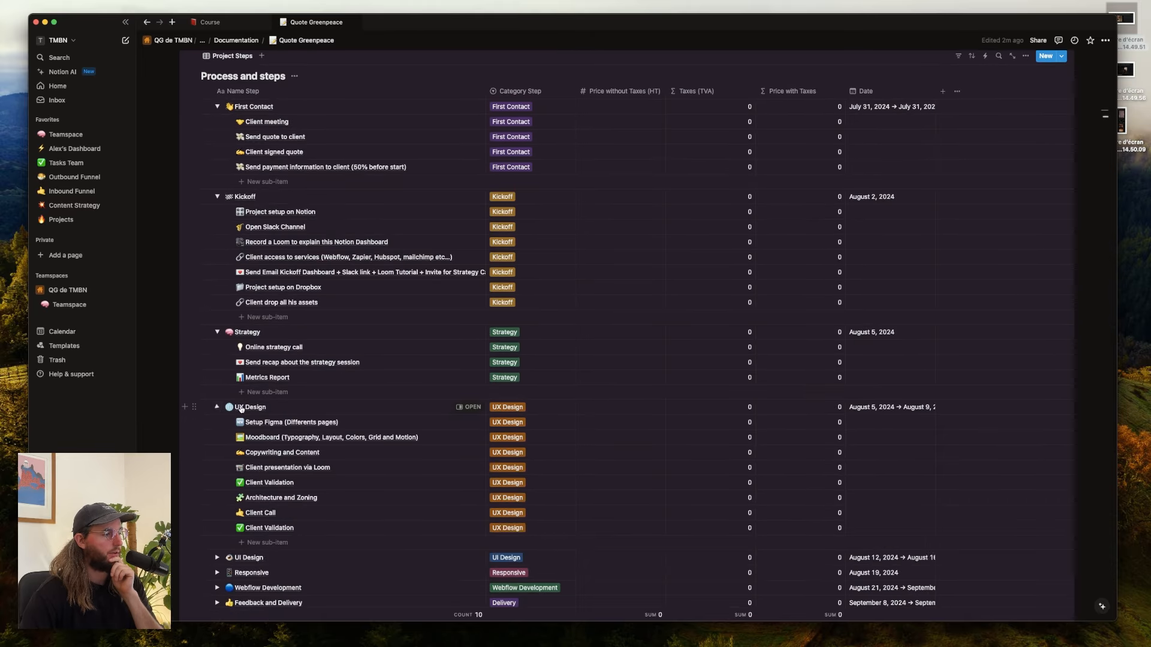
scroll(240, 407, "down", 3)
left_click(217, 467)
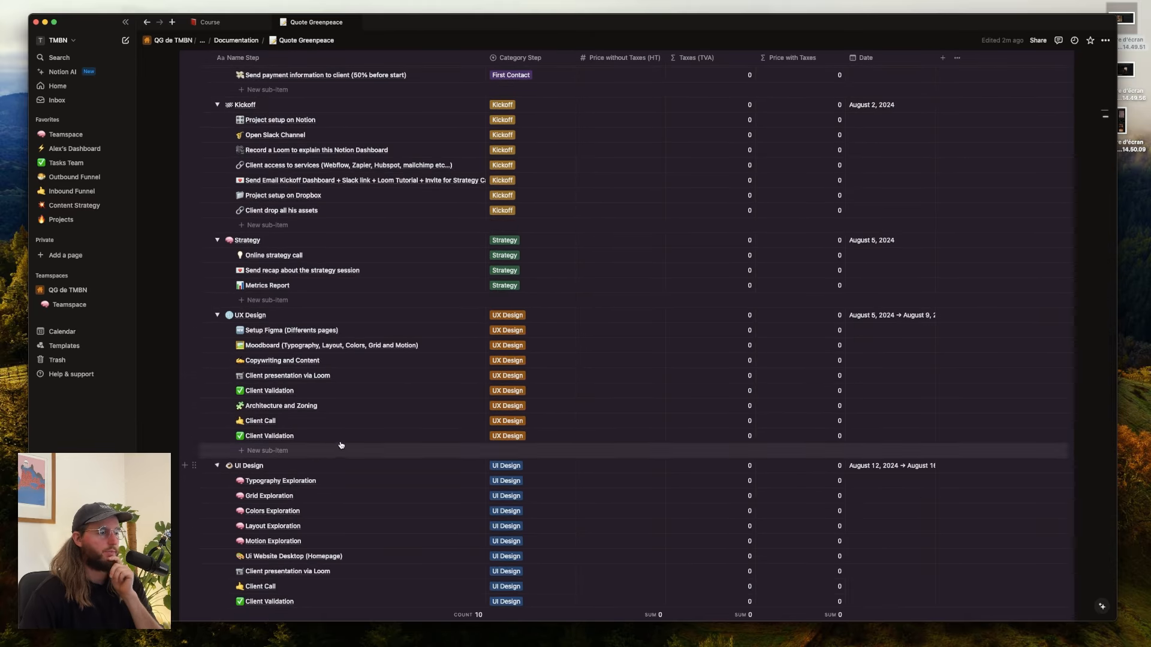
scroll(340, 440, "down", 2)
scroll(339, 443, "down", 4)
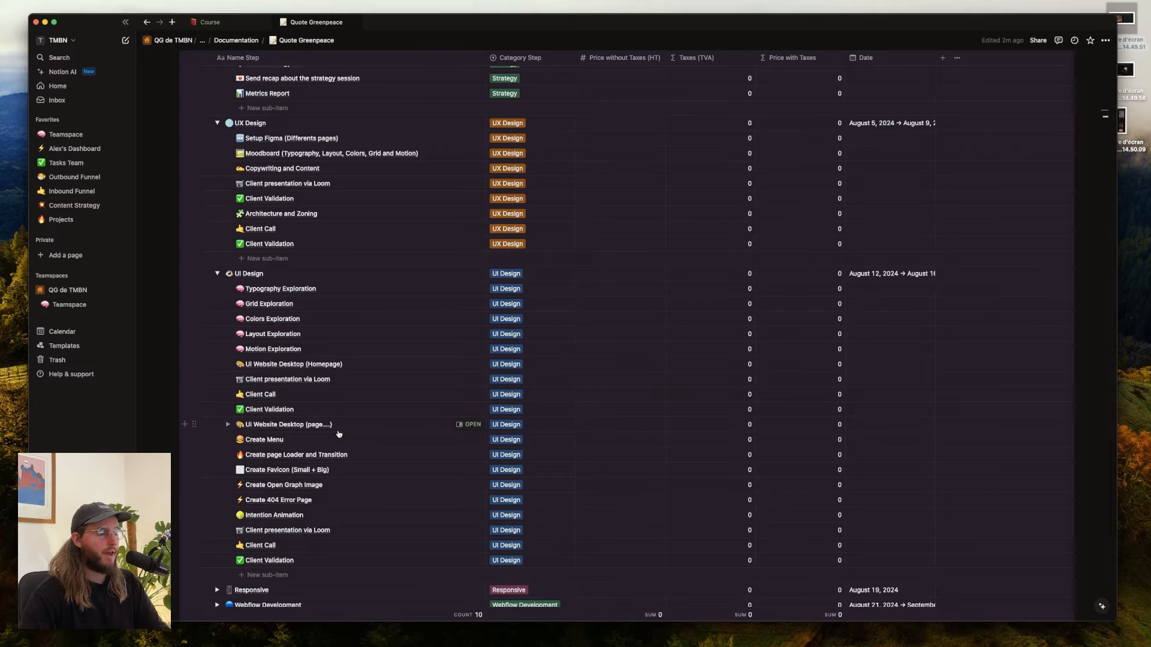
scroll(330, 442, "down", 2)
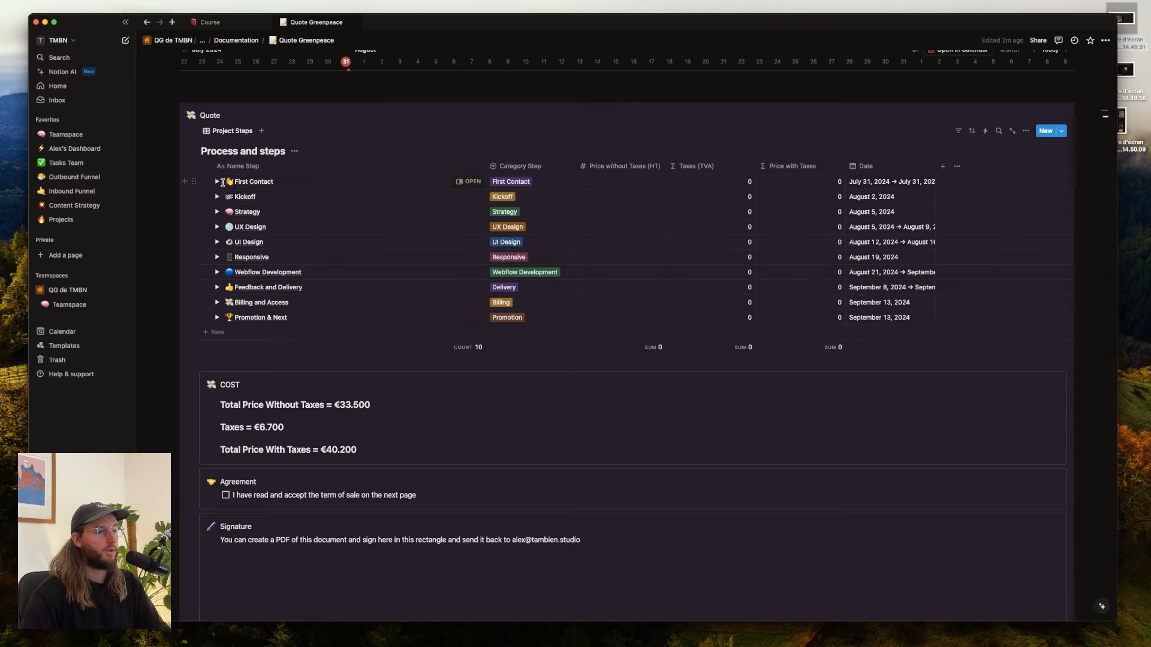
- Review the quote's step prices, cost summary, agreement, signature area and terms of sale
scroll(655, 162, "down", 1)
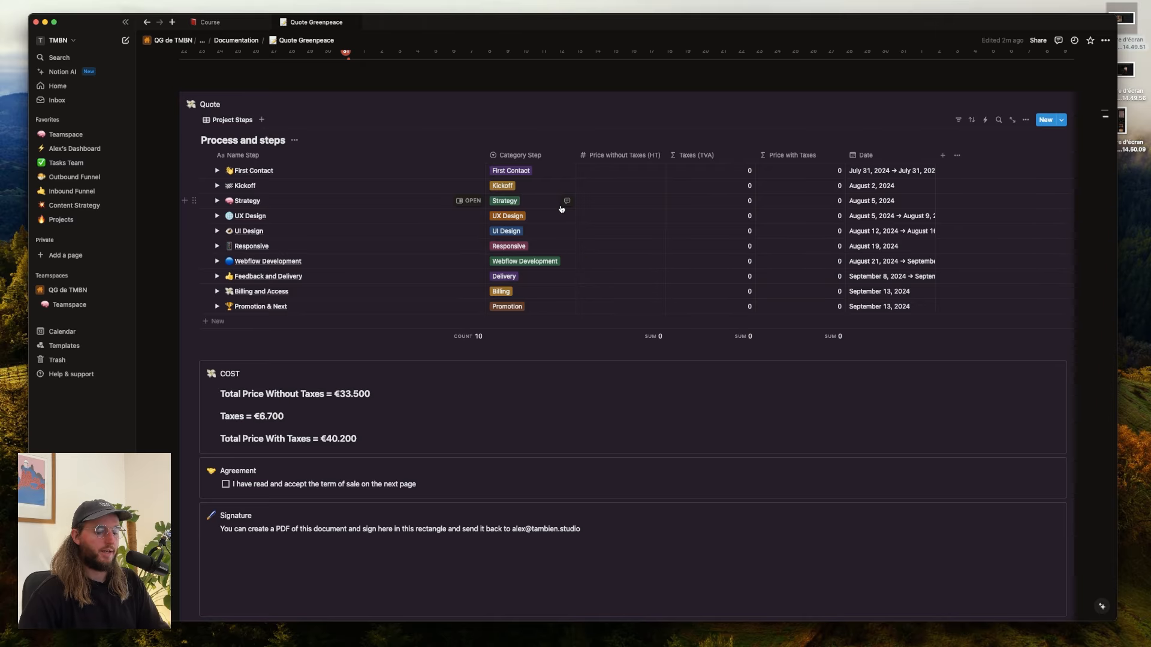
scroll(561, 209, "up", 1)
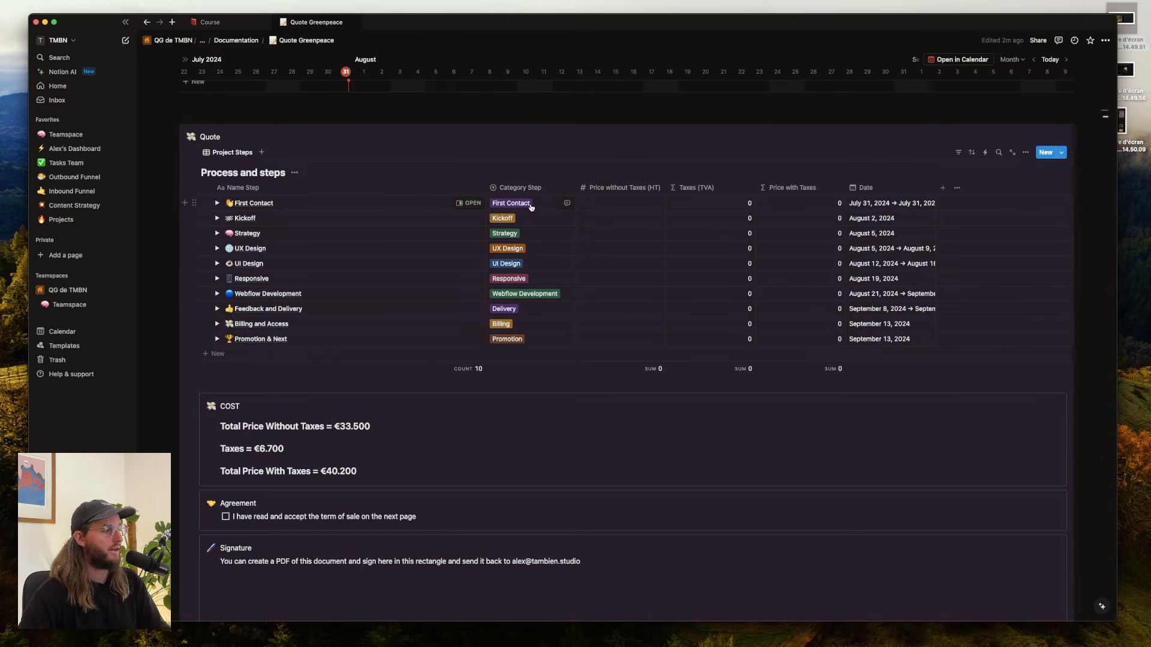
scroll(530, 208, "down", 10)
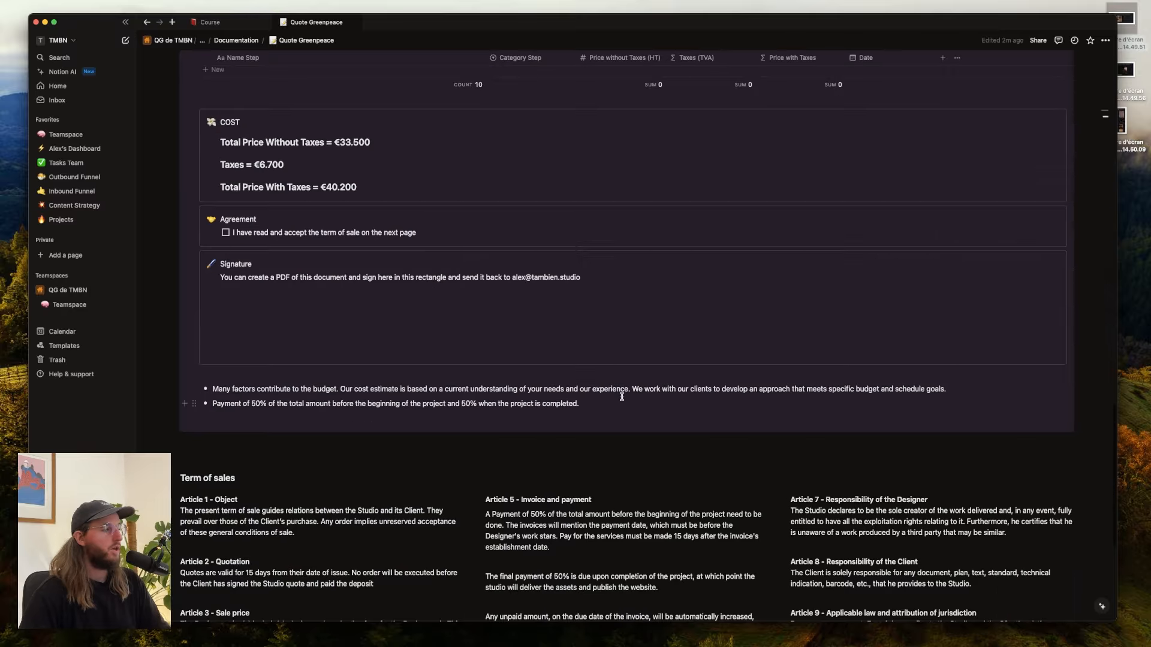
scroll(347, 249, "up", 7)
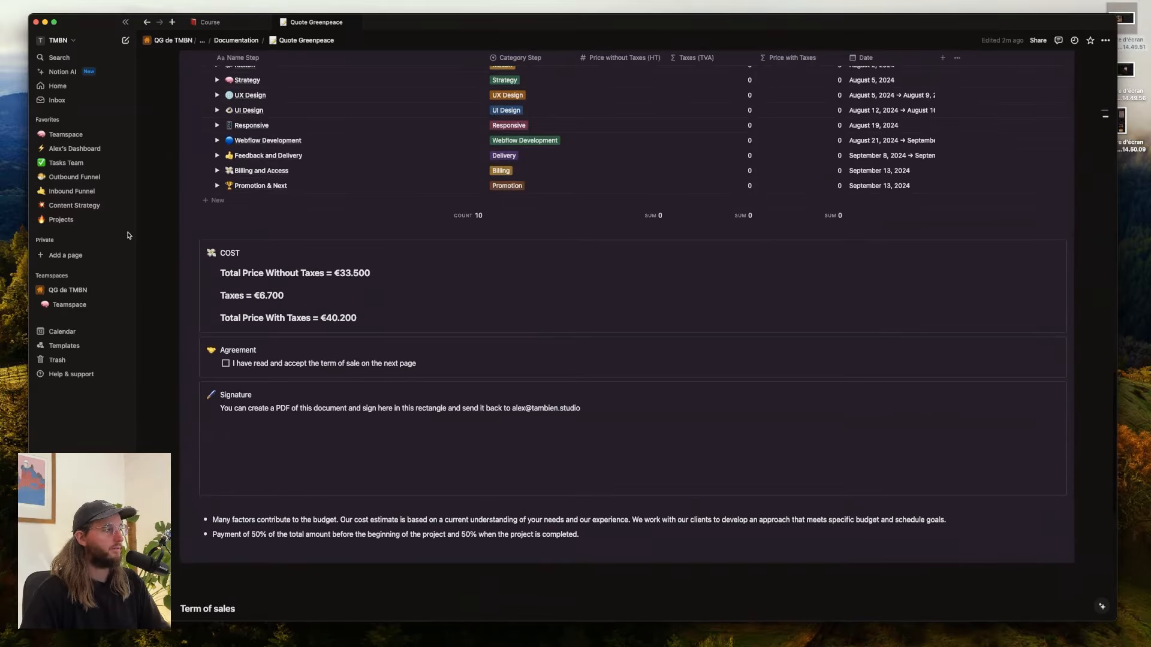
mouse_move(163, 253)
left_mouse_down()
mouse_move(489, 488)
mouse_move(502, 536)
left_mouse_up()
left_click(165, 368)
scroll(257, 352, "down", 6)
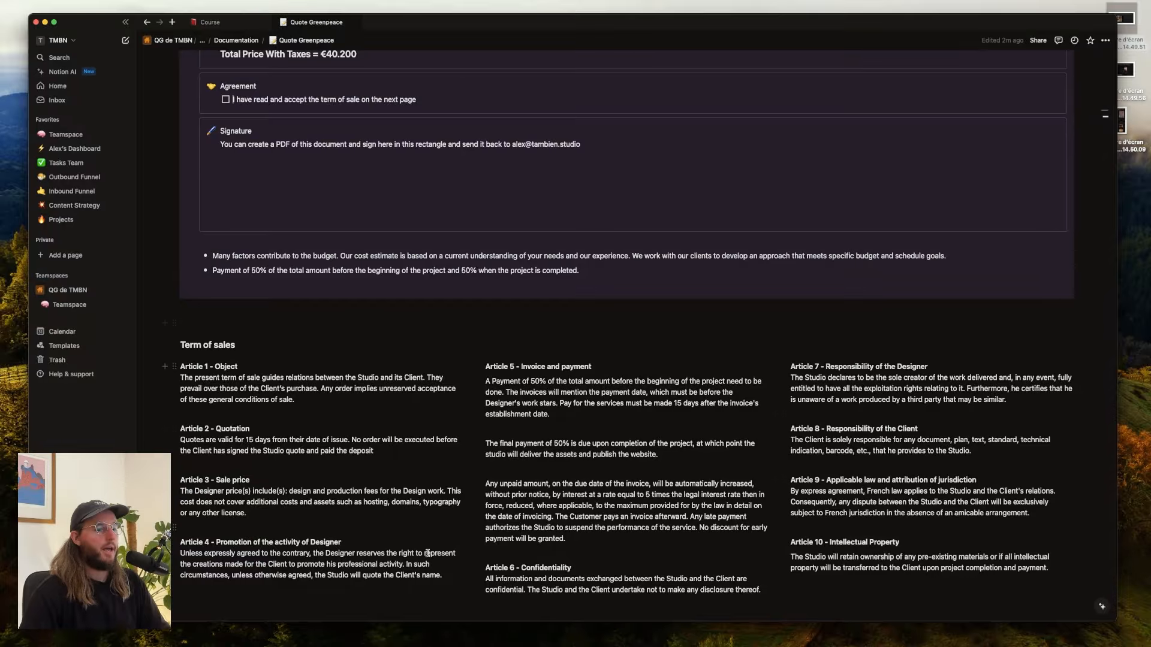
scroll(584, 394, "up", 20)
scroll(617, 391, "down", 12)
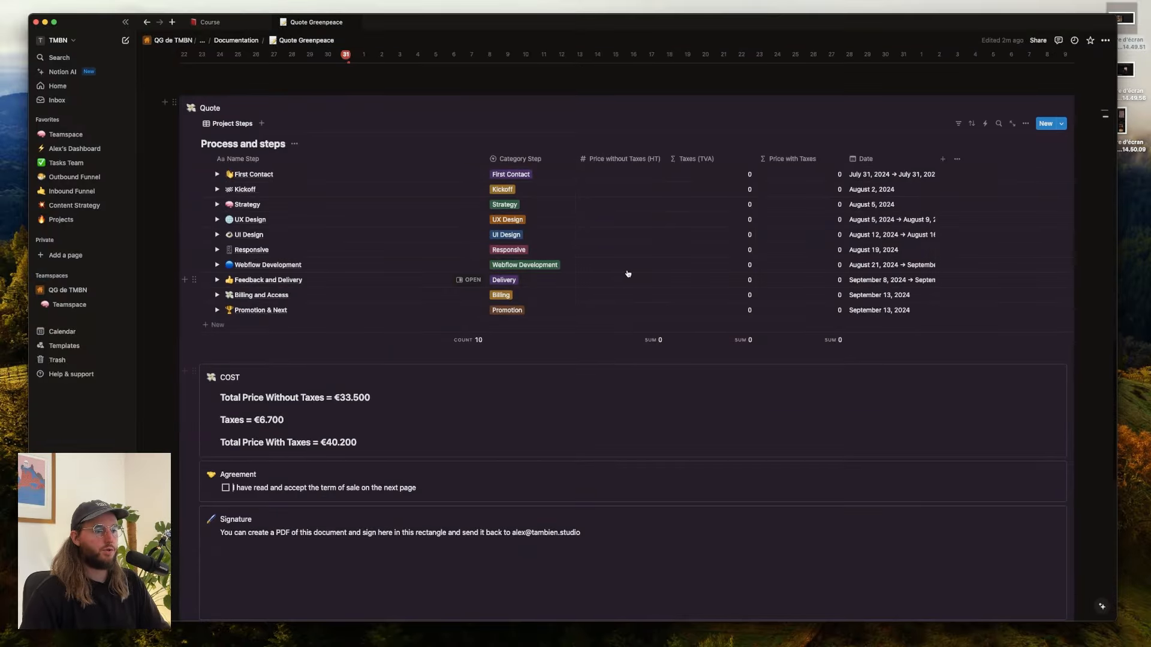
scroll(512, 324, "up", 1)
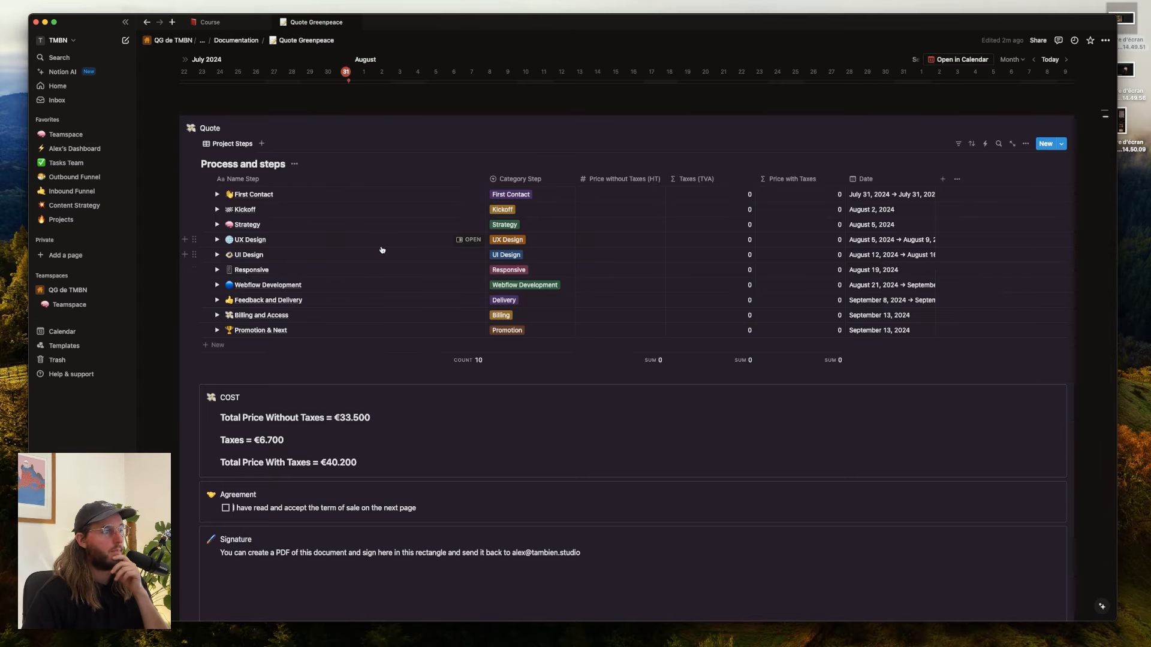
scroll(382, 250, "up", 3)
scroll(534, 309, "up", 12)
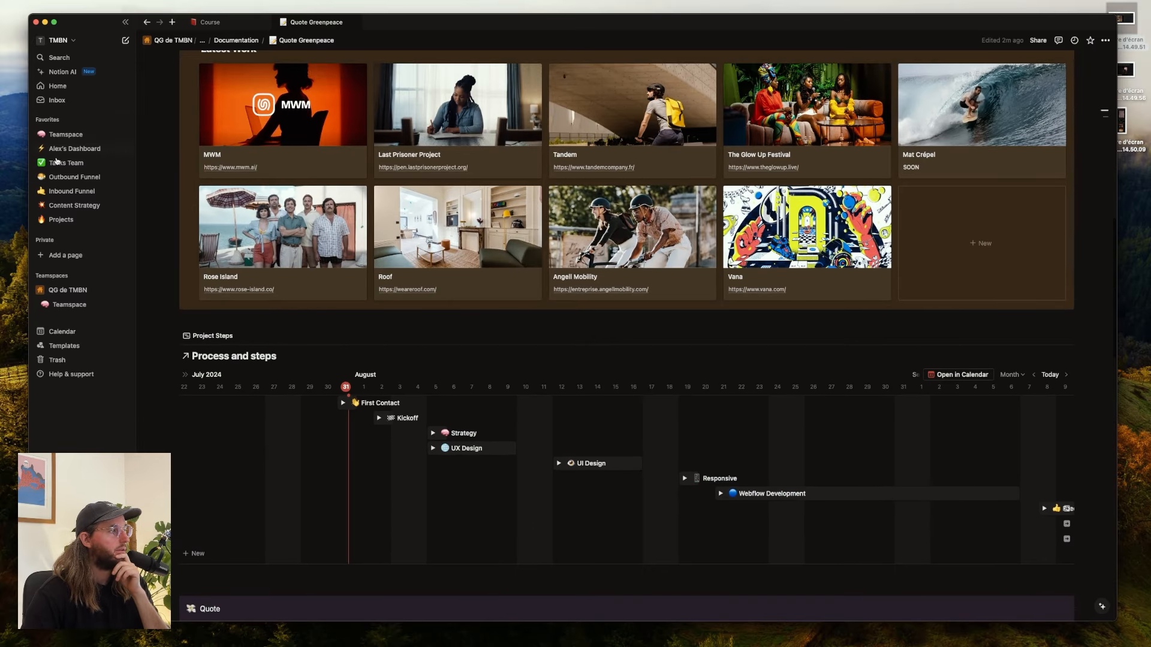
- Open the Greenpeace project from the Projects list and examine its process timeline and project steps
left_click(61, 219)
scroll(231, 470, "down", 4)
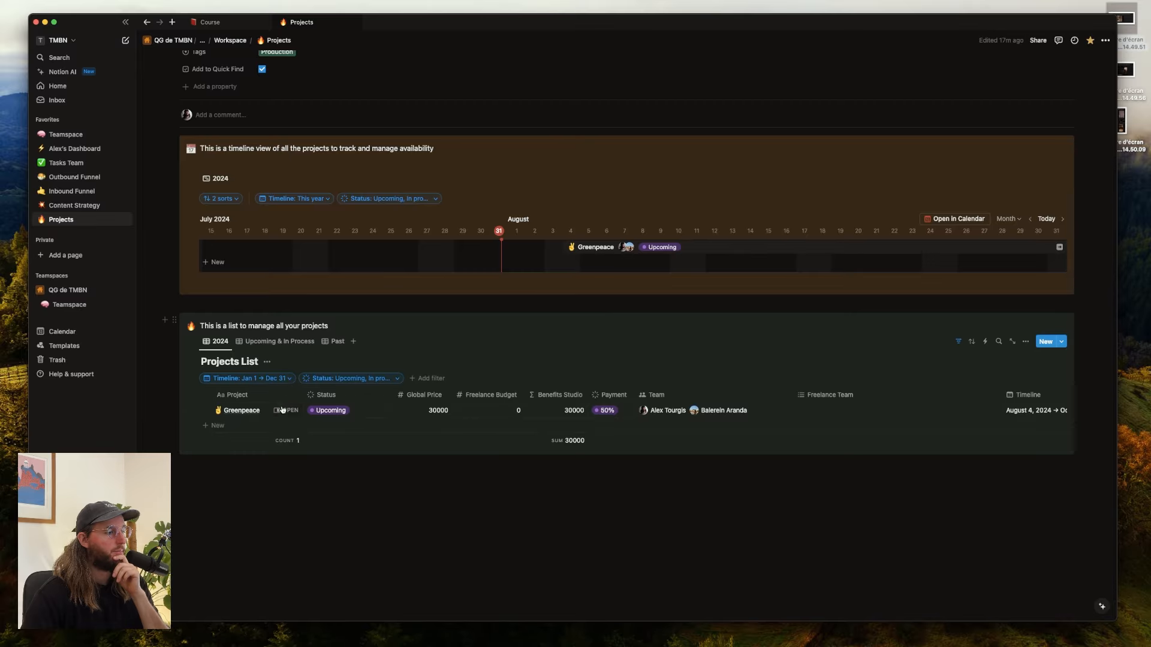
left_click(276, 410)
scroll(688, 369, "down", 2)
scroll(688, 368, "down", 13)
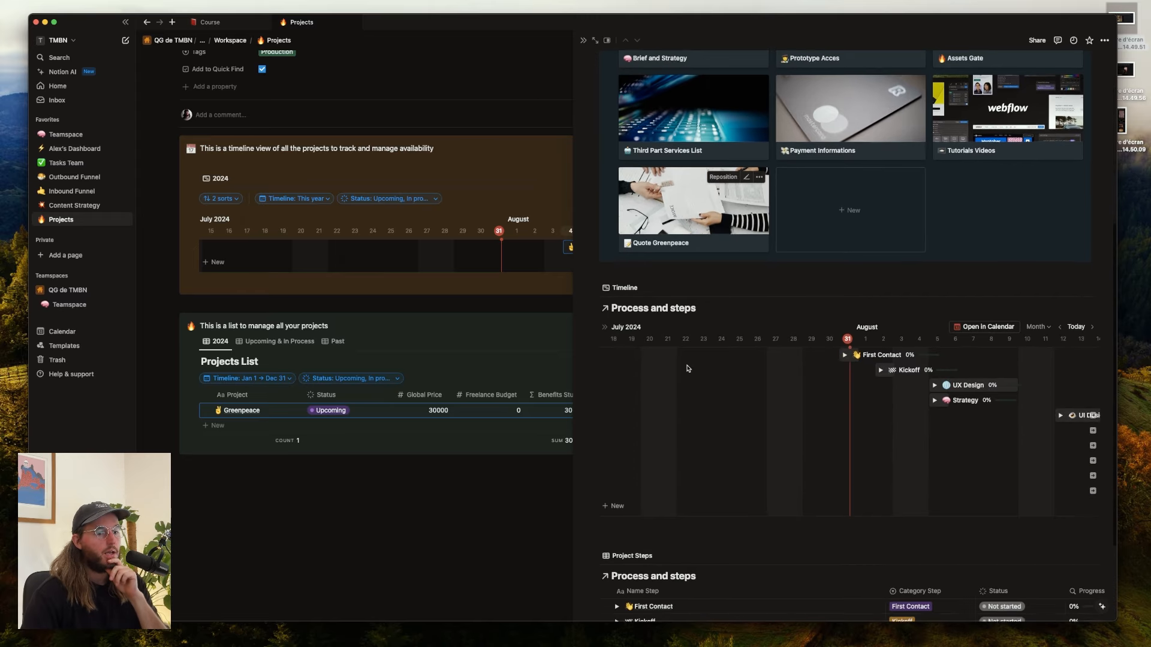
scroll(825, 264, "right", 5)
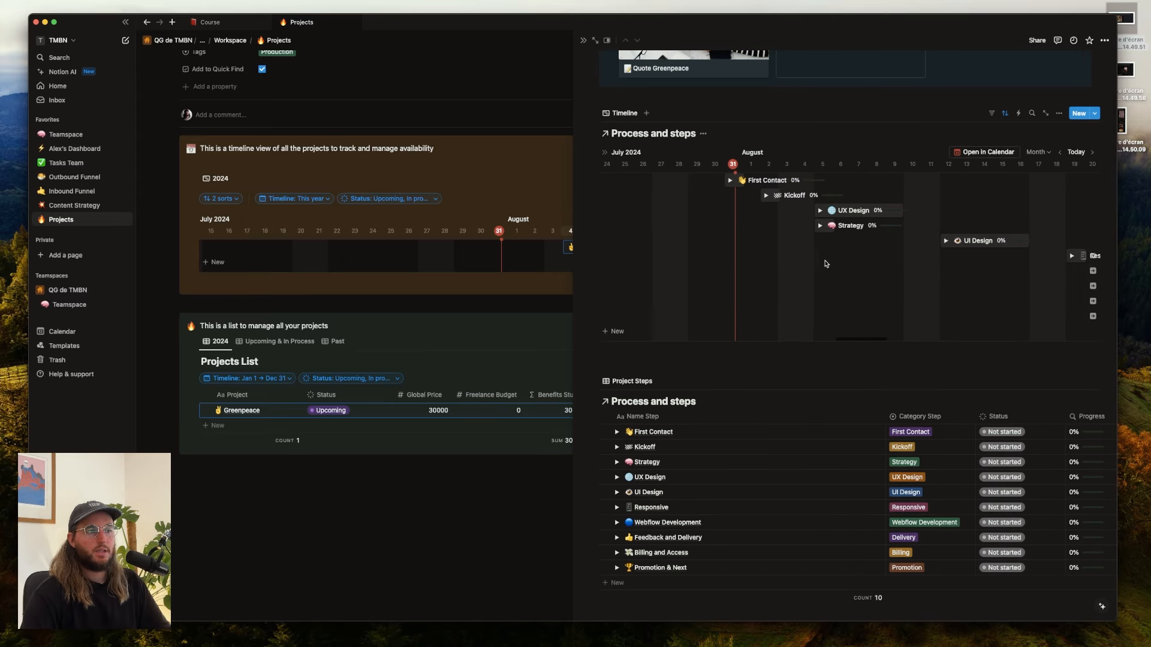
scroll(852, 255, "left", 3)
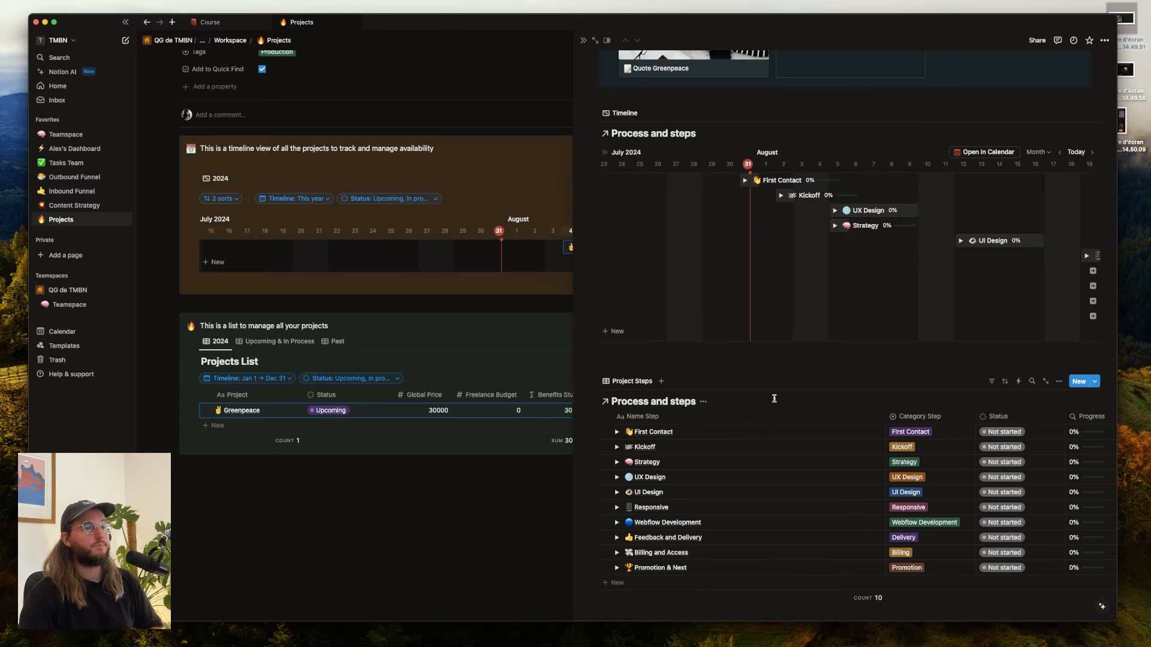
scroll(756, 346, "up", 3)
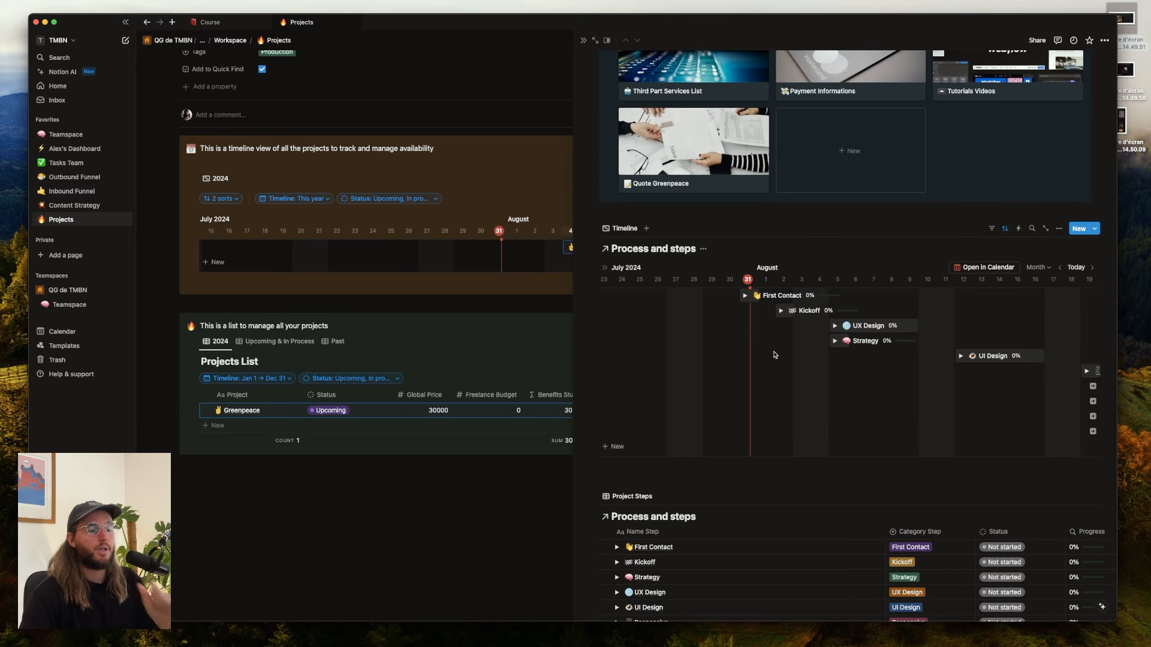
- Open the Greenpeace project as a full page at its process timeline and project steps table
scroll(713, 308, "up", 3)
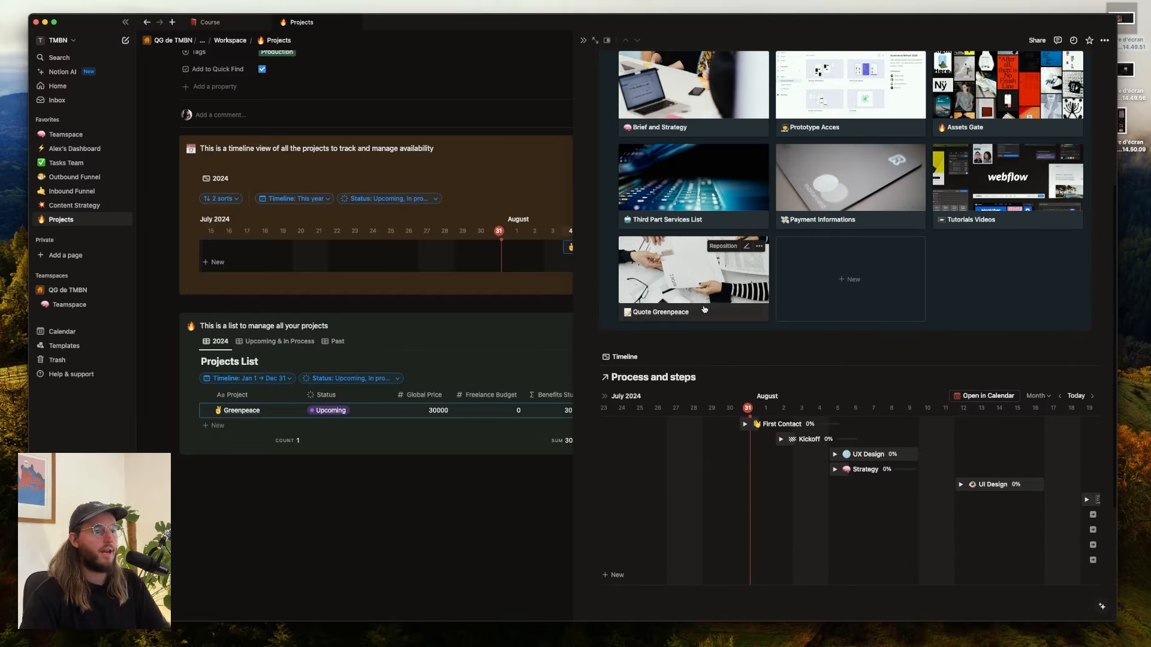
left_click(691, 285)
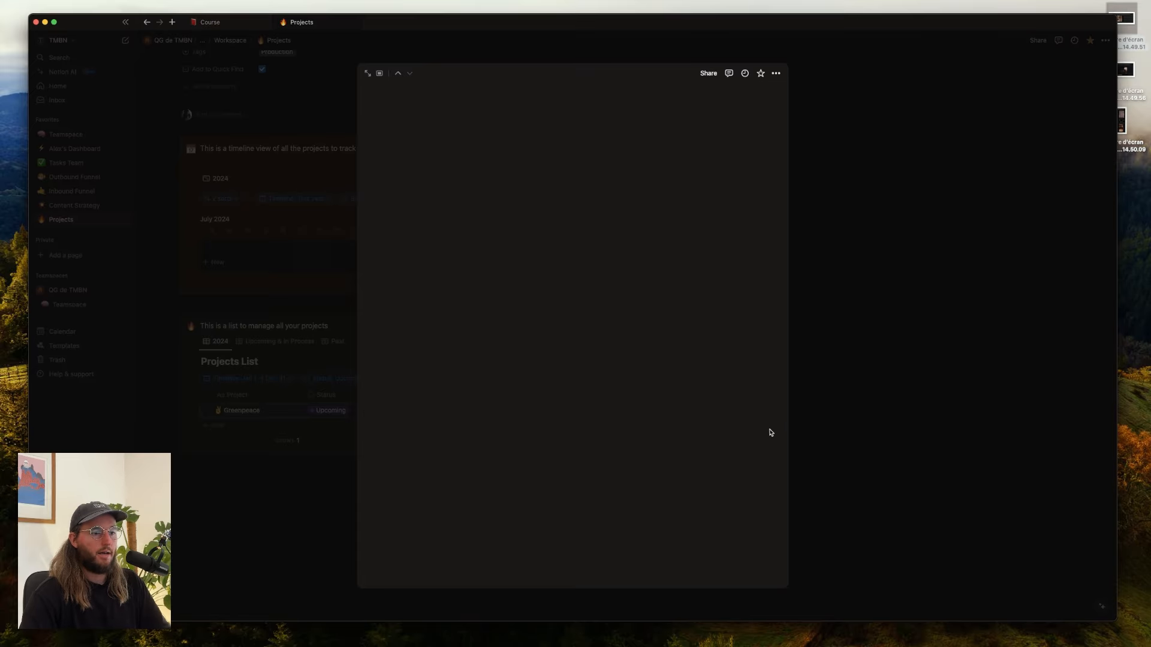
scroll(650, 418, "down", 6)
scroll(650, 417, "down", 5)
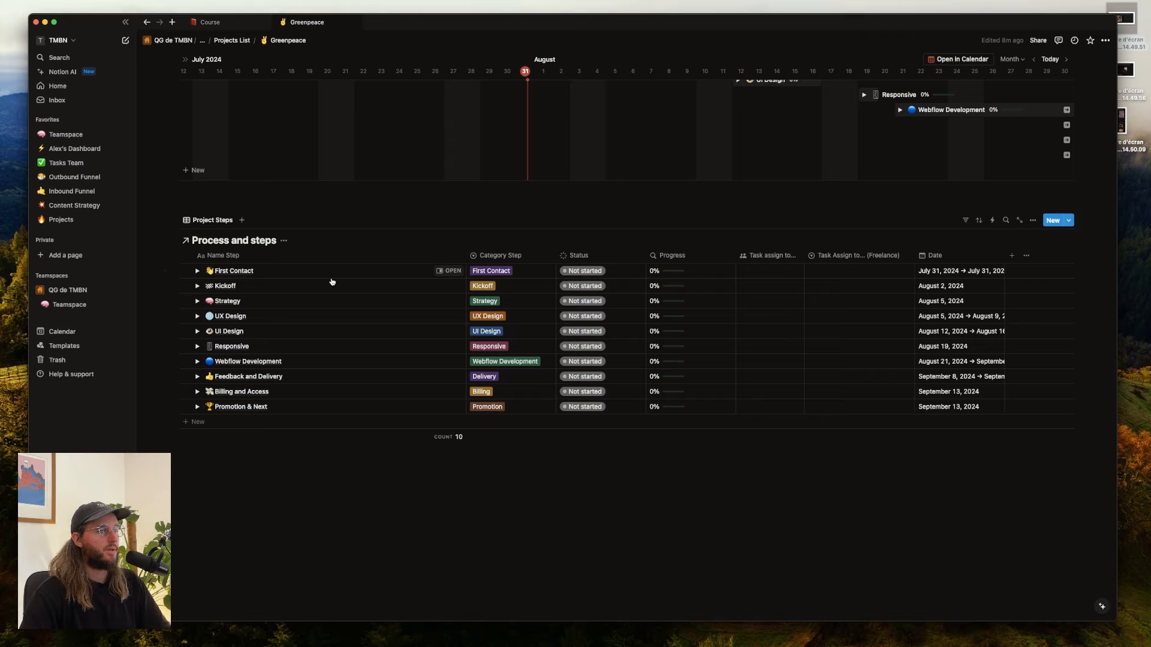
scroll(332, 281, "up", 3)
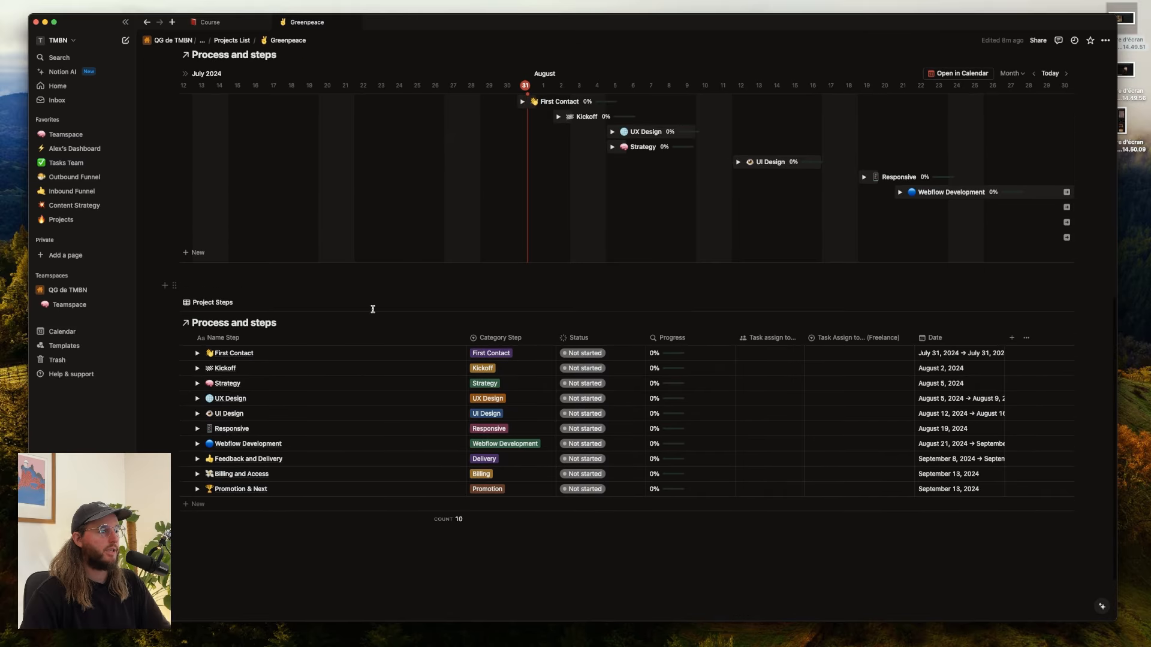
- Expand the UX Design step and set its Setup Figma, Moodboard, Copywriting and Content, and Client presentation via Loom sub-items to Done
left_click(197, 399)
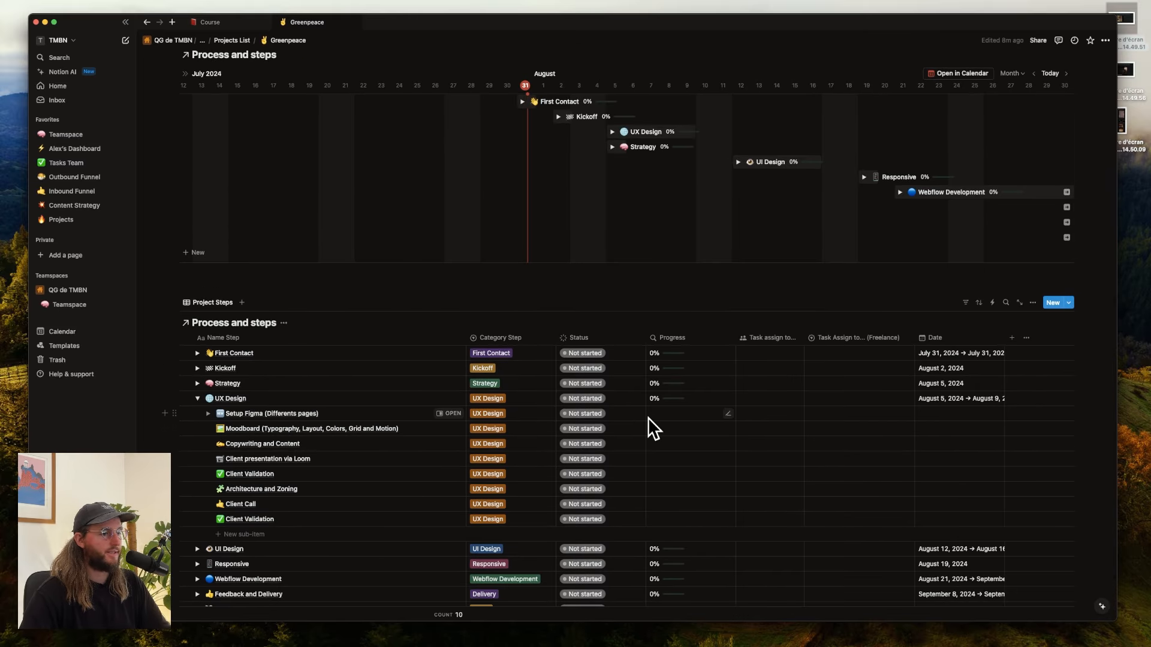
left_click(592, 414)
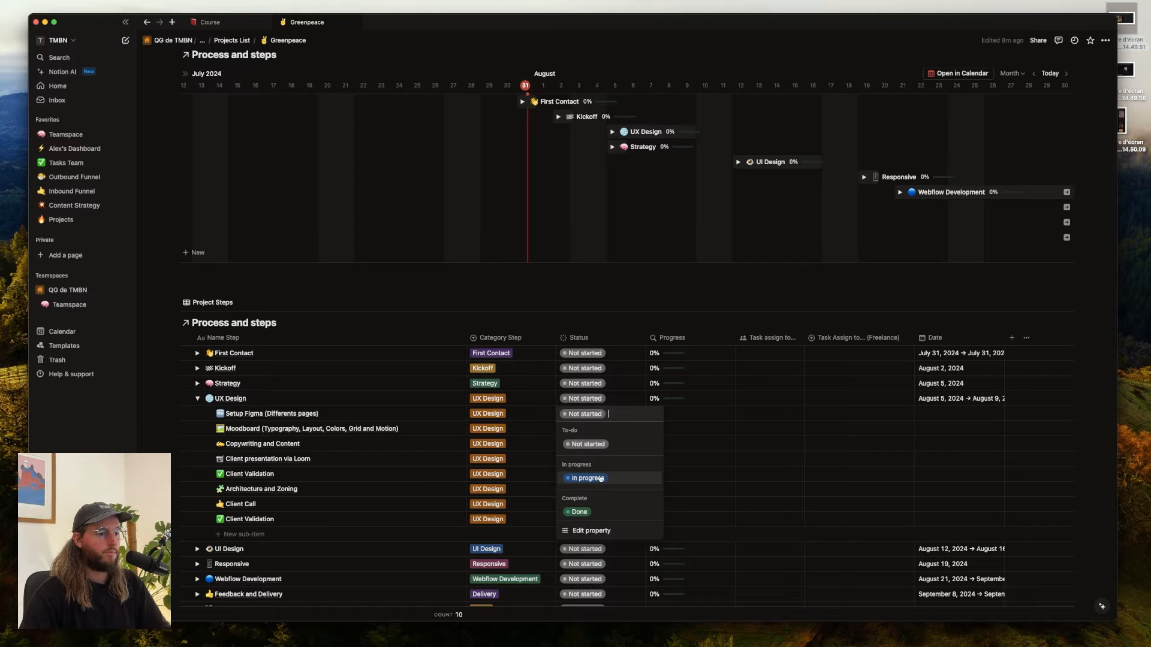
left_click(578, 513)
left_click(605, 430)
left_click(585, 527)
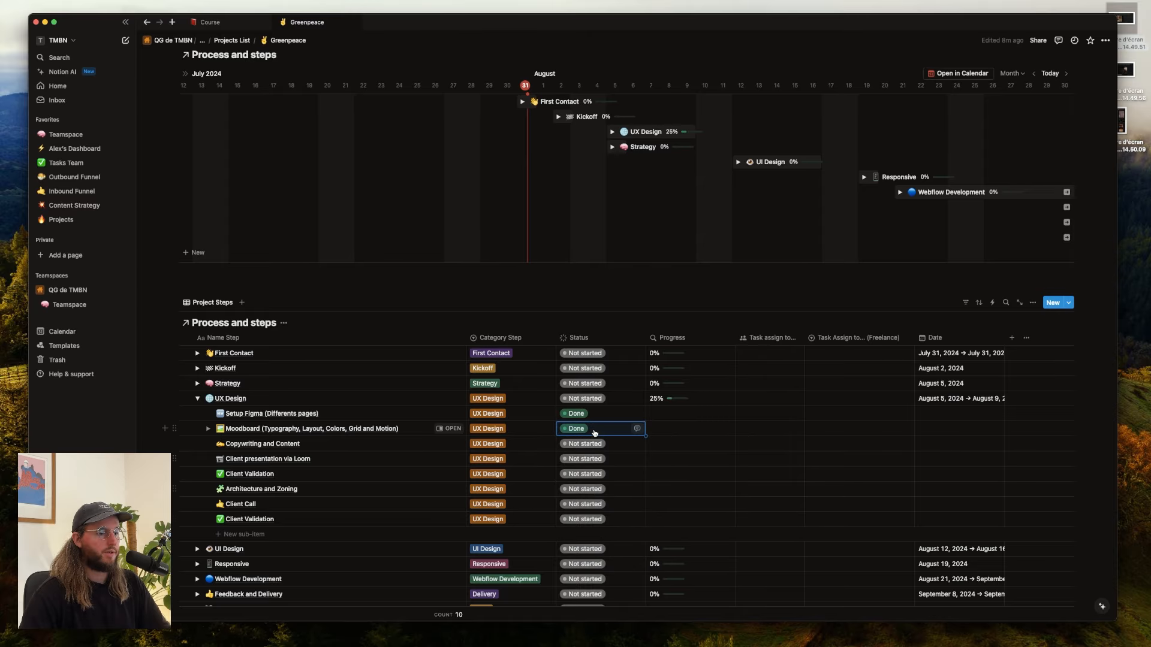
left_click(586, 444)
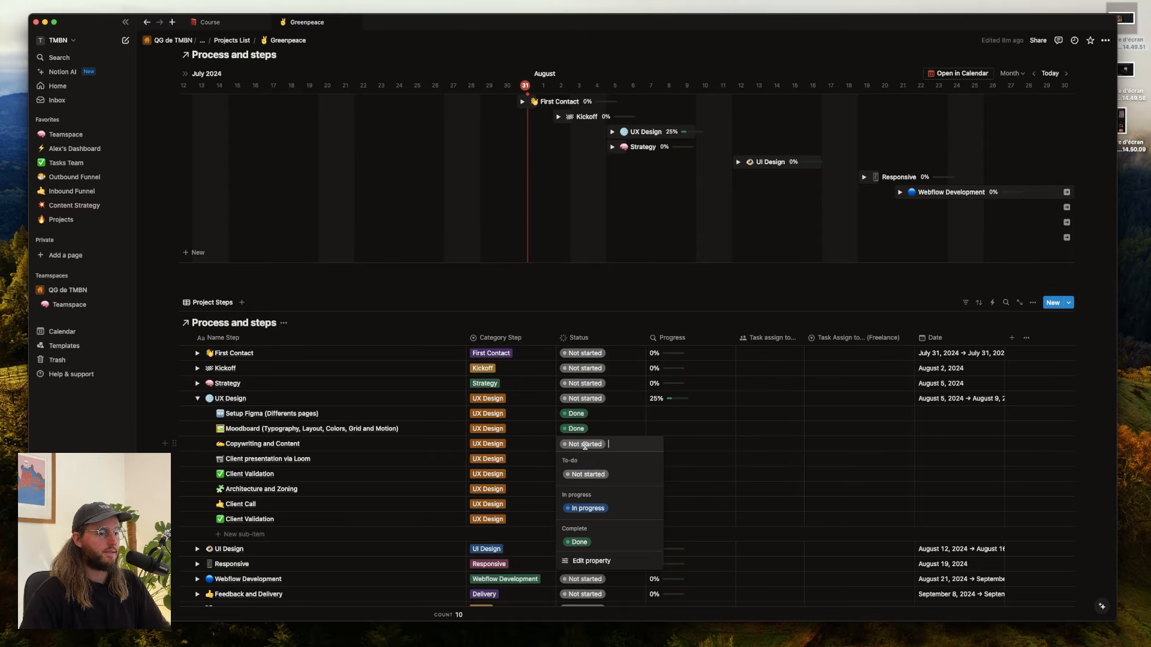
left_click(578, 543)
left_click(586, 459)
left_click(578, 557)
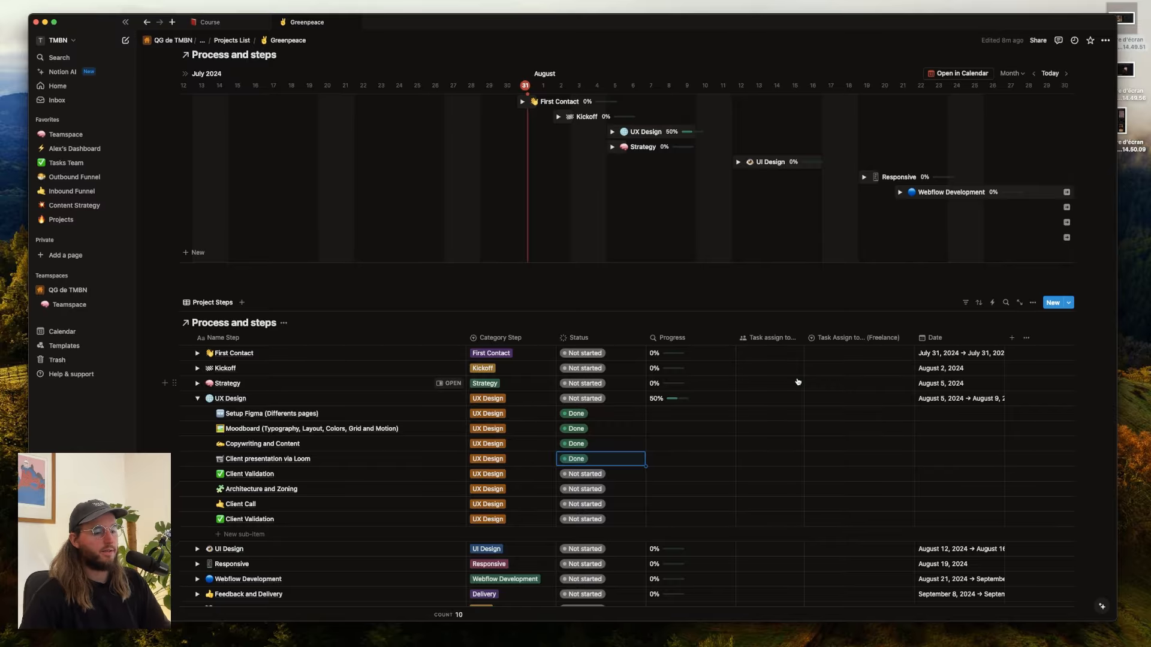
- Assign the First Contact and Kickoff steps to the first team member offered in the people list
scroll(689, 180, "up", 1)
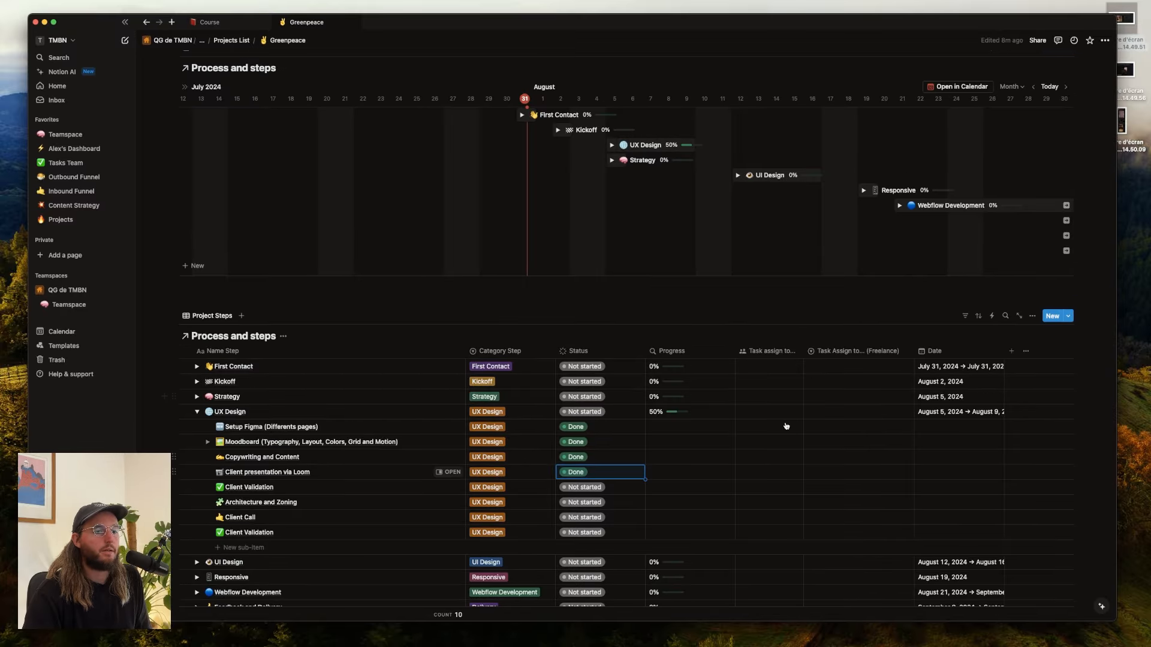
left_click(768, 366)
left_click(768, 397)
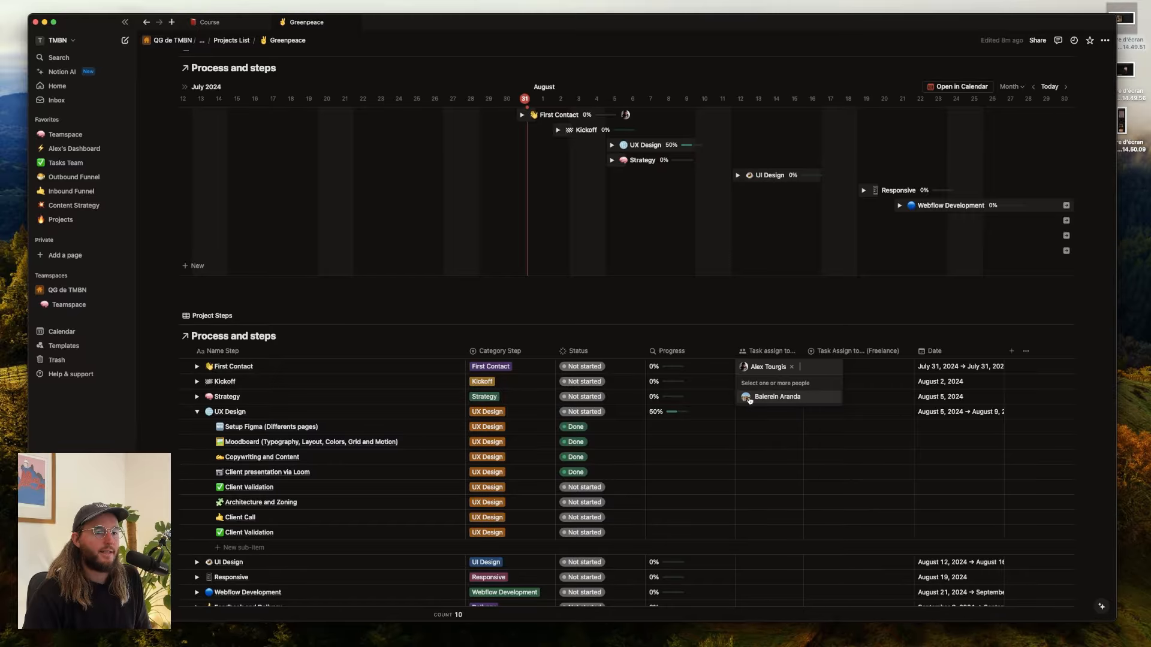
left_click(700, 393)
left_click(773, 411)
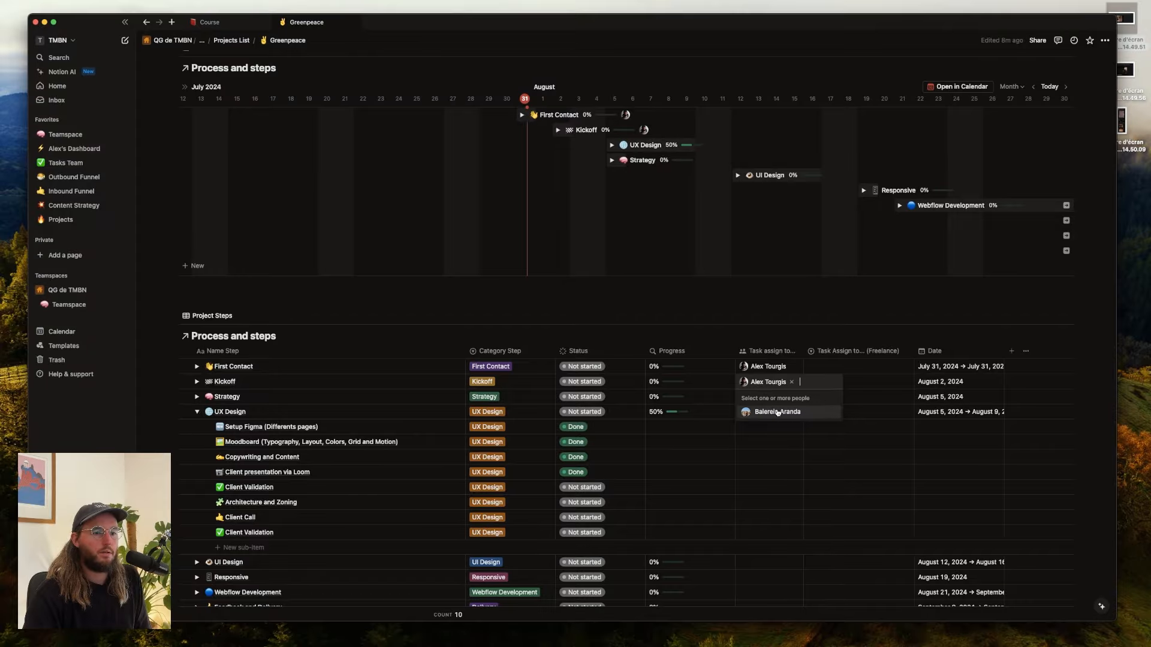
- Open the freelance assignment options for the First Contact step
left_click(829, 368)
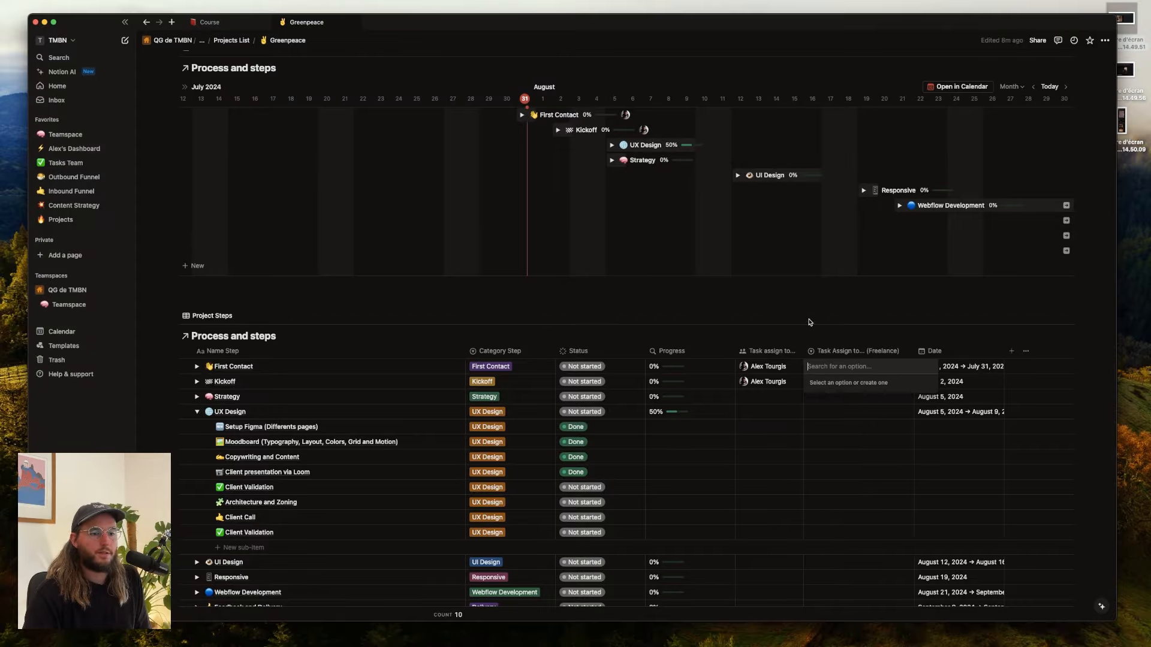